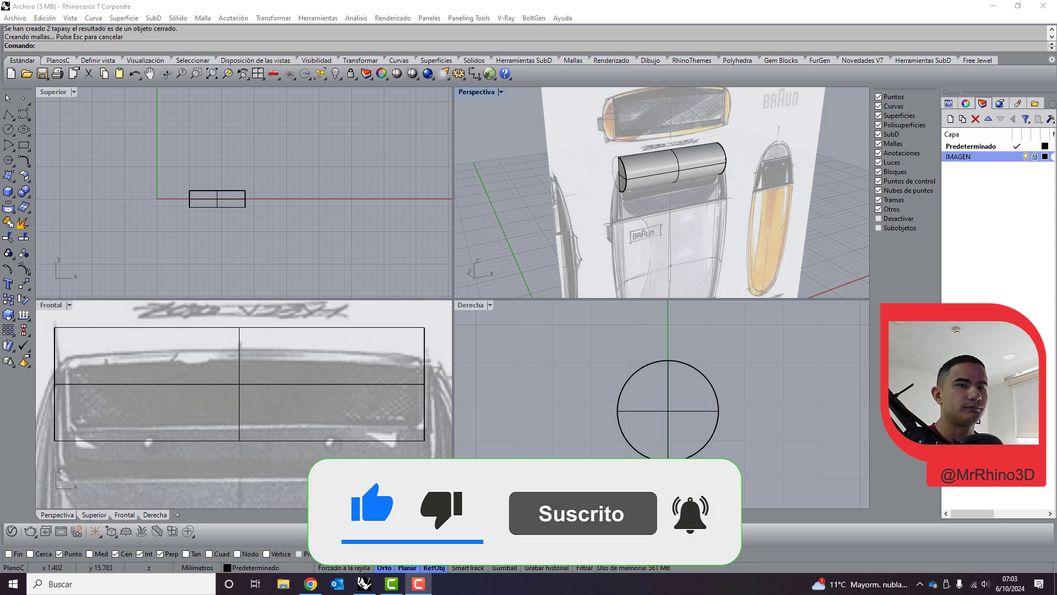
Fillet both circular end edges of the cylinder with Empalmar borde at the default radius.
right_click_drag(734, 239, 695, 247)
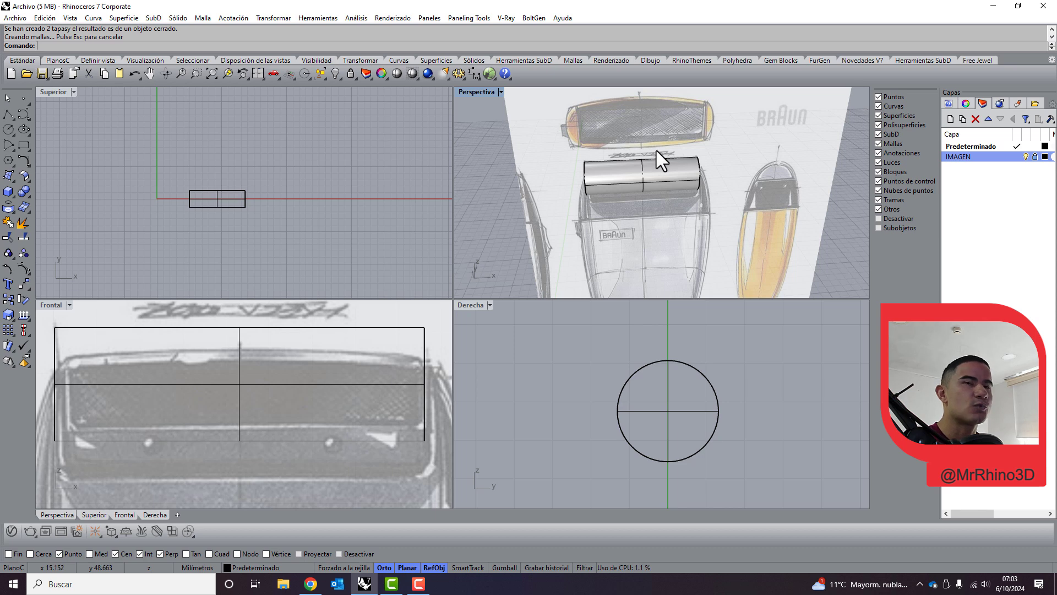
right_click_drag(636, 191, 676, 175)
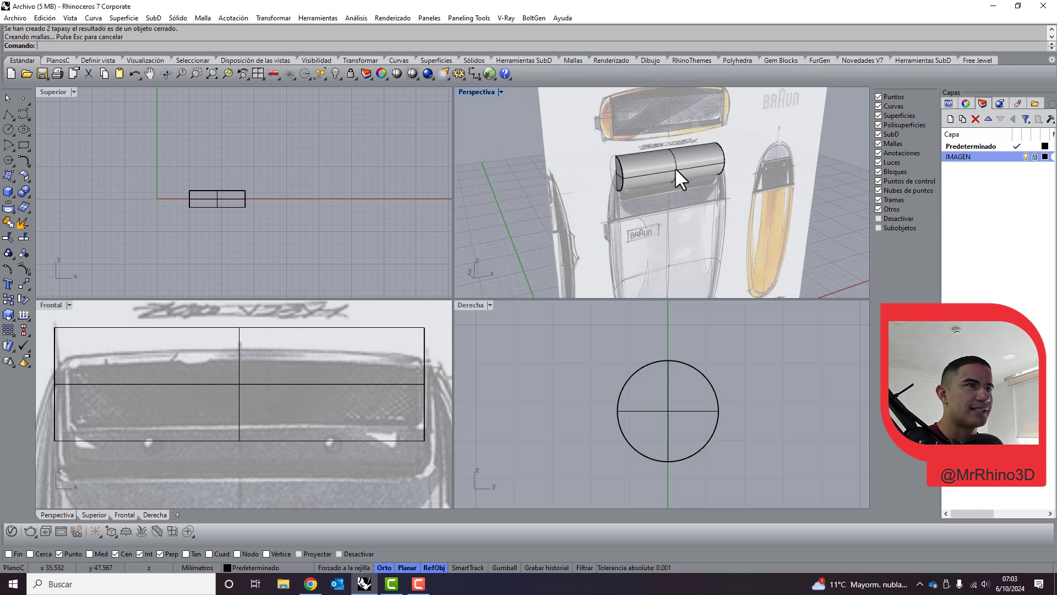
scroll(650, 147, "up", 3)
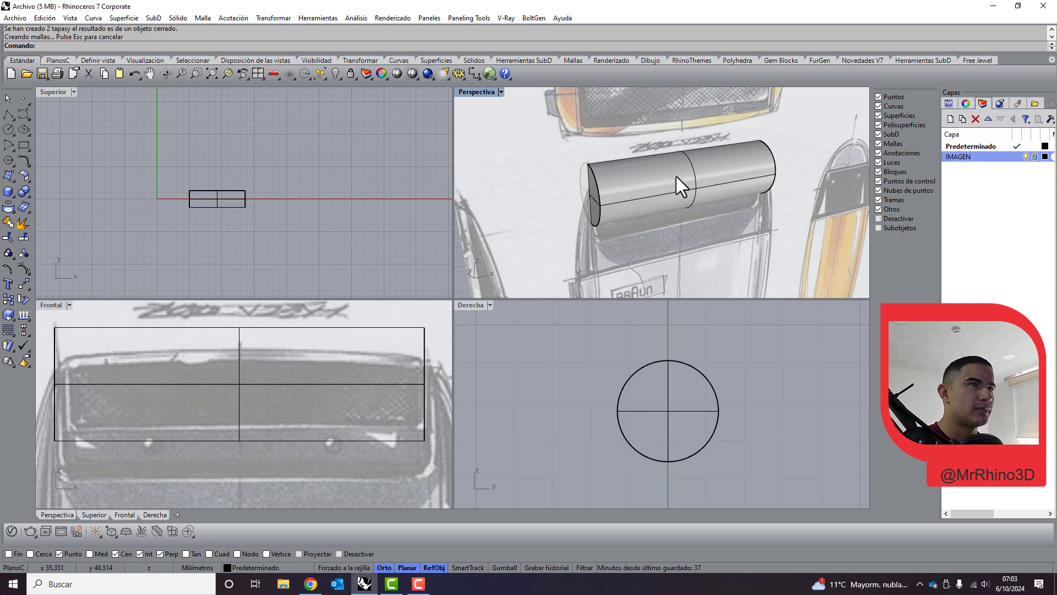
mouse_move(679, 184)
right_mouse_down()
mouse_move(715, 172)
mouse_move(638, 156)
right_mouse_up()
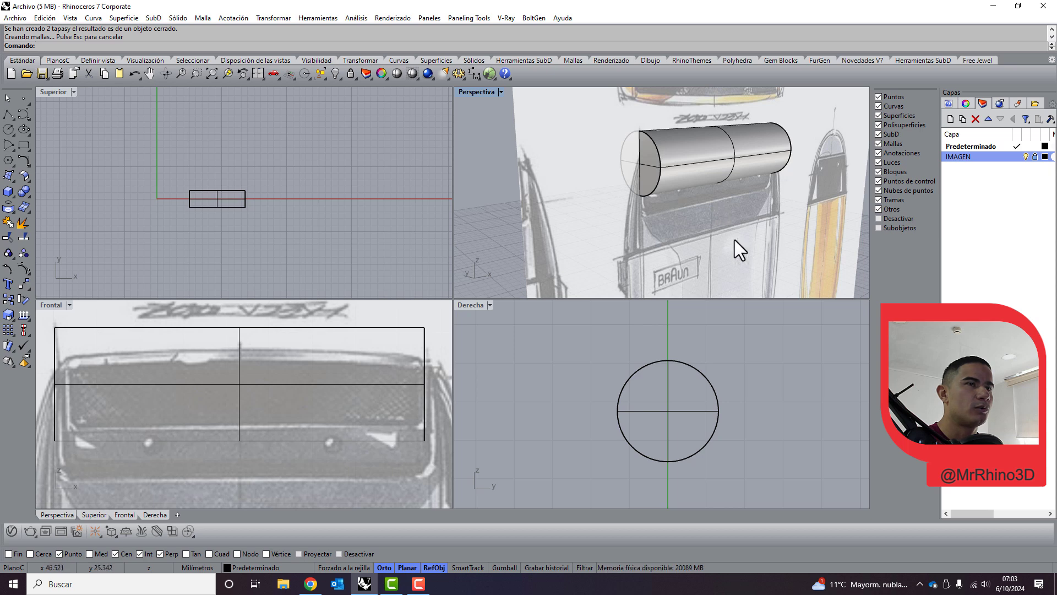
right_click_drag(734, 197, 700, 202)
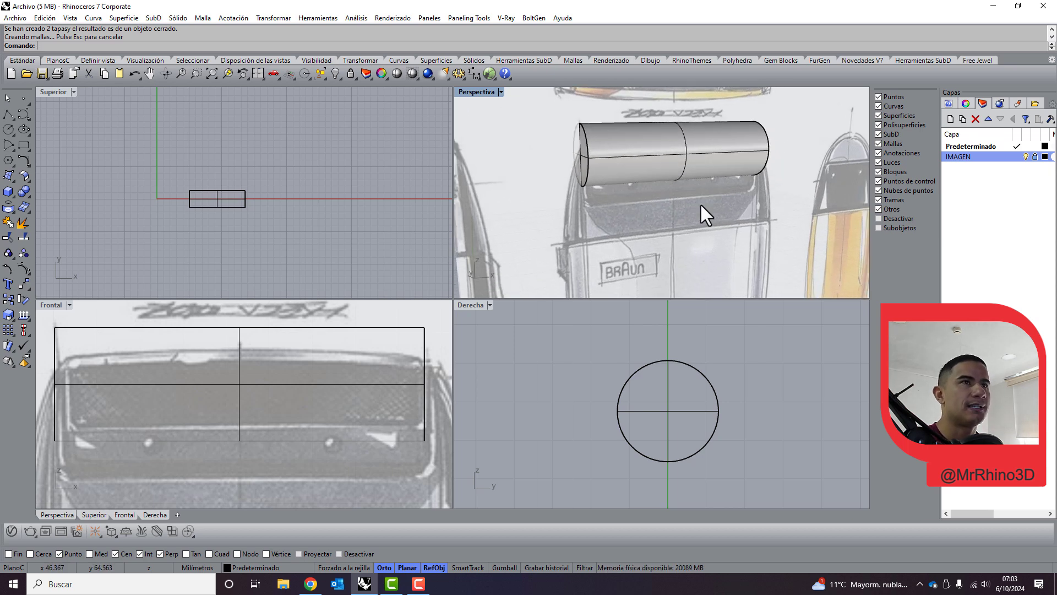
left_click(181, 19)
mouse_move(239, 288)
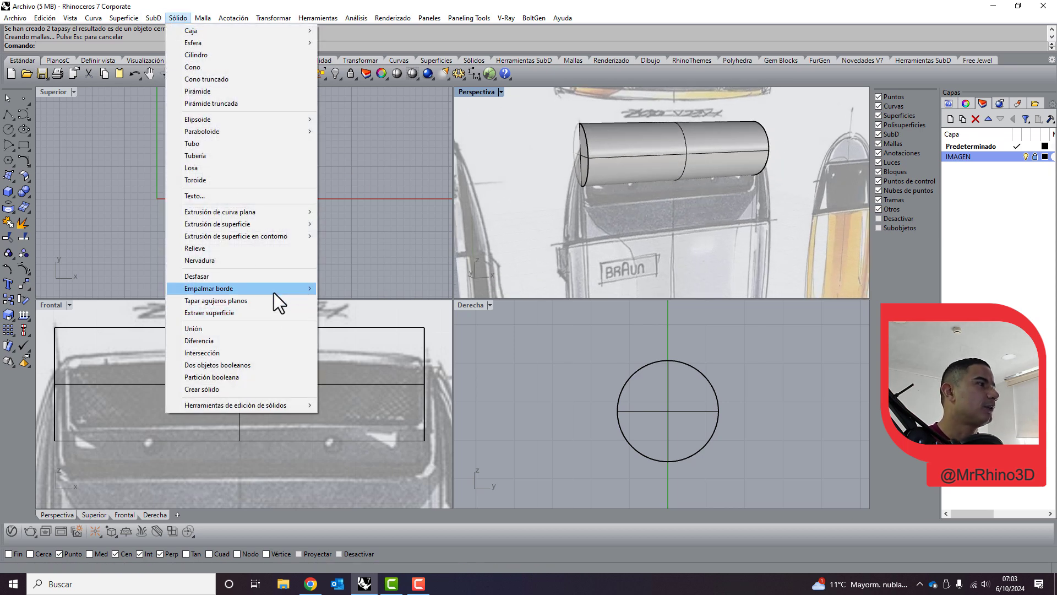
left_click(352, 289)
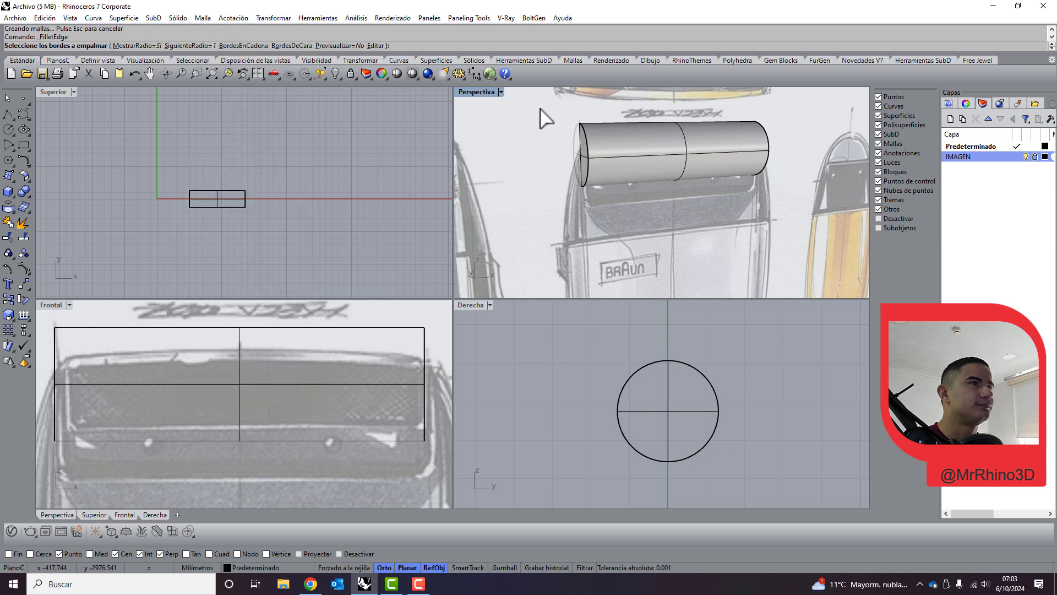
left_click_drag(567, 116, 800, 209)
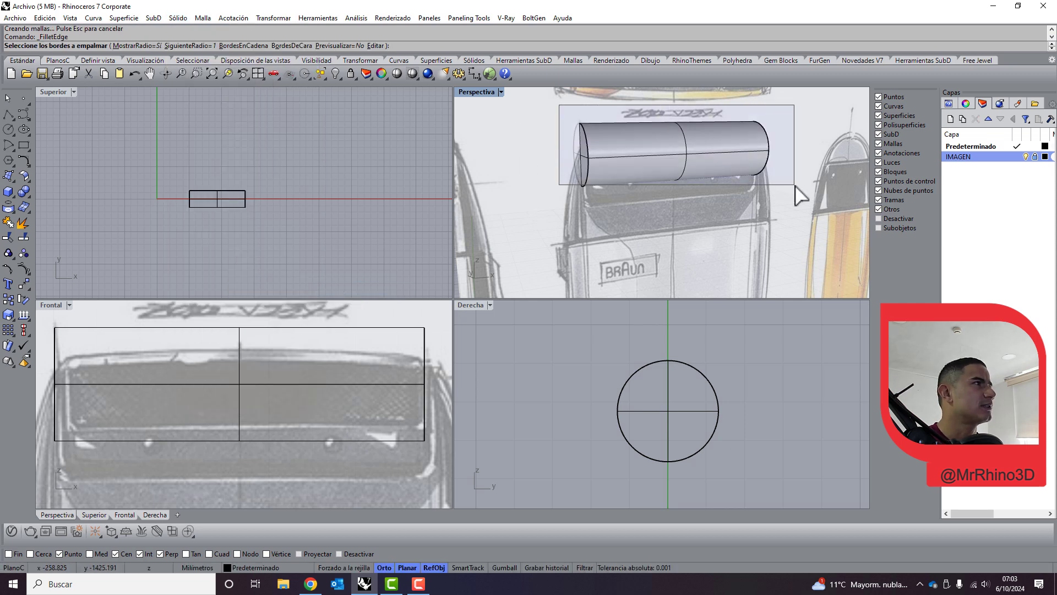
key("Return")
key("Return")
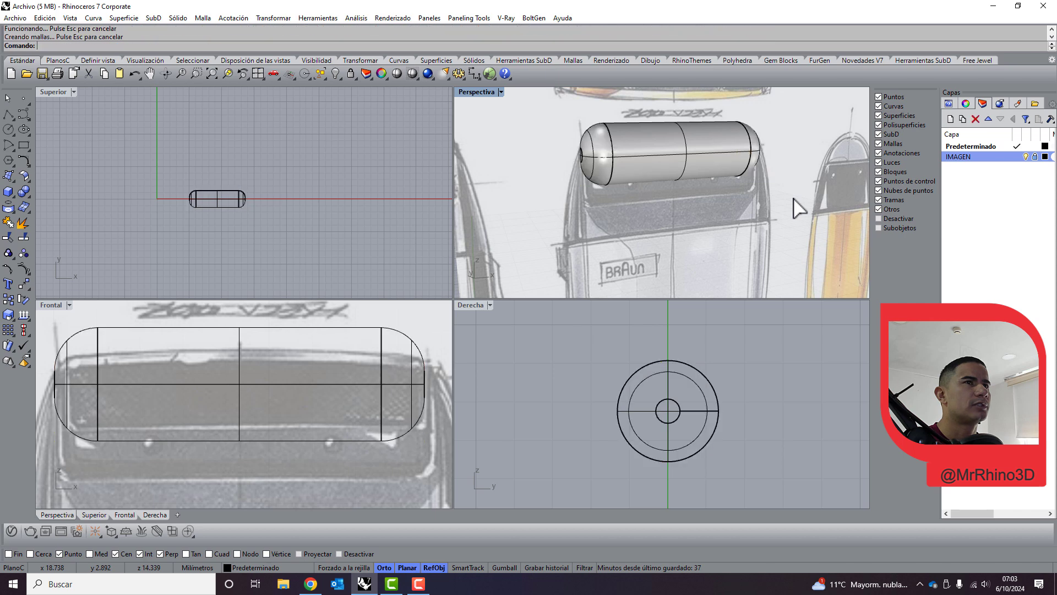
Undo the oversized fillet and refillet both end edges with a 0.3 radius.
key("ctrl+z")
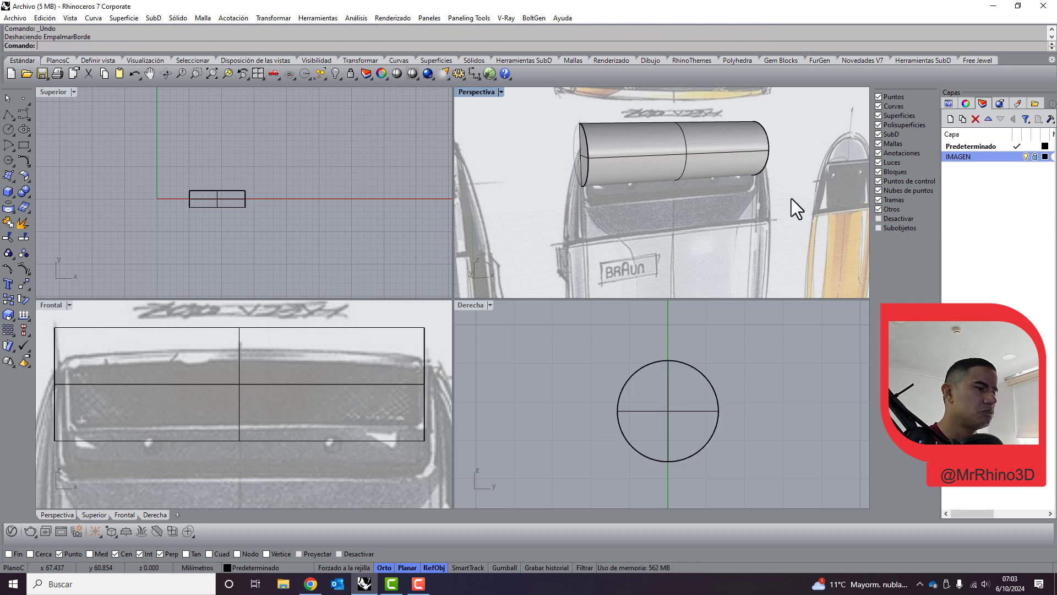
key("Return")
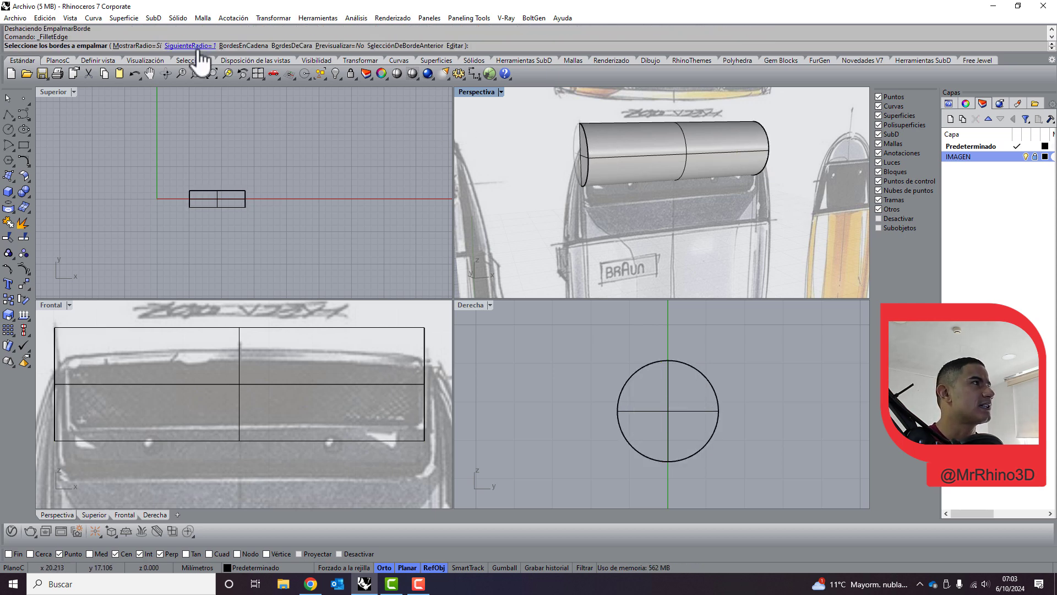
type(".3")
key("Return")
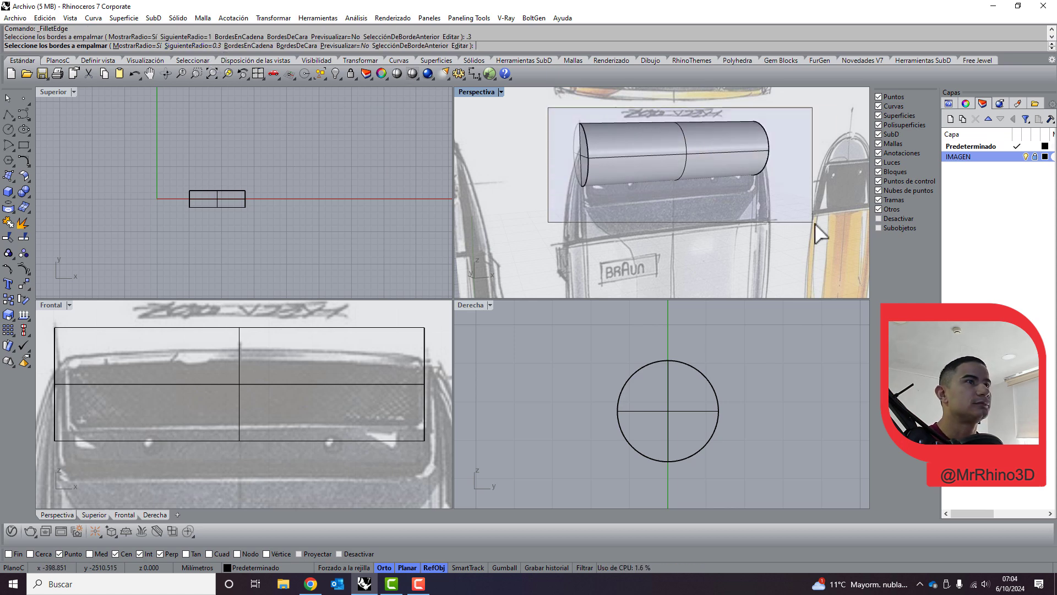
left_click_drag(548, 106, 851, 247)
key("Return")
key("Return")
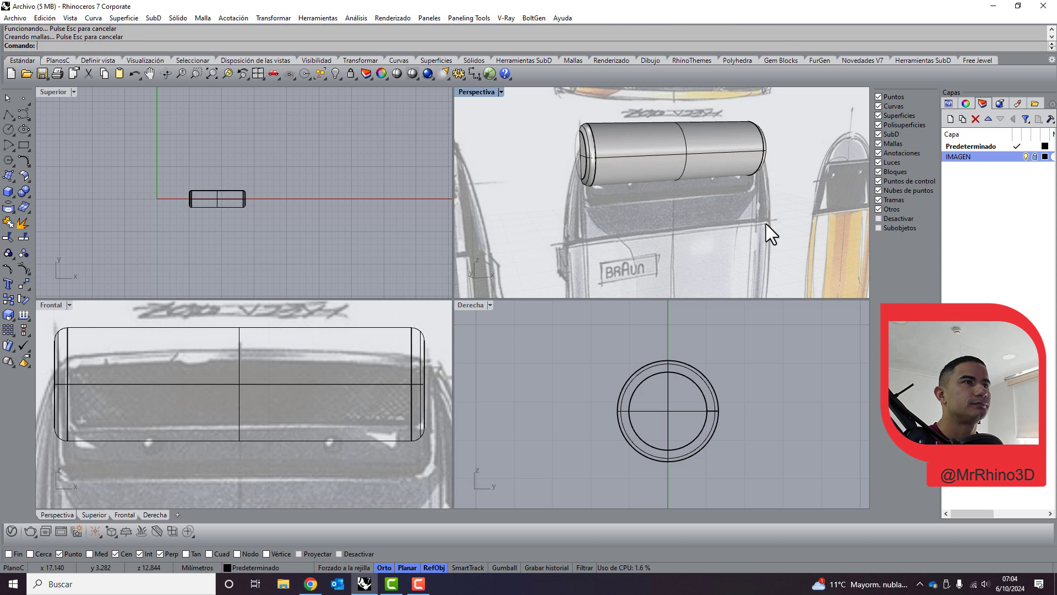
mouse_move(701, 220)
right_mouse_down()
mouse_move(773, 201)
mouse_move(698, 204)
right_mouse_up()
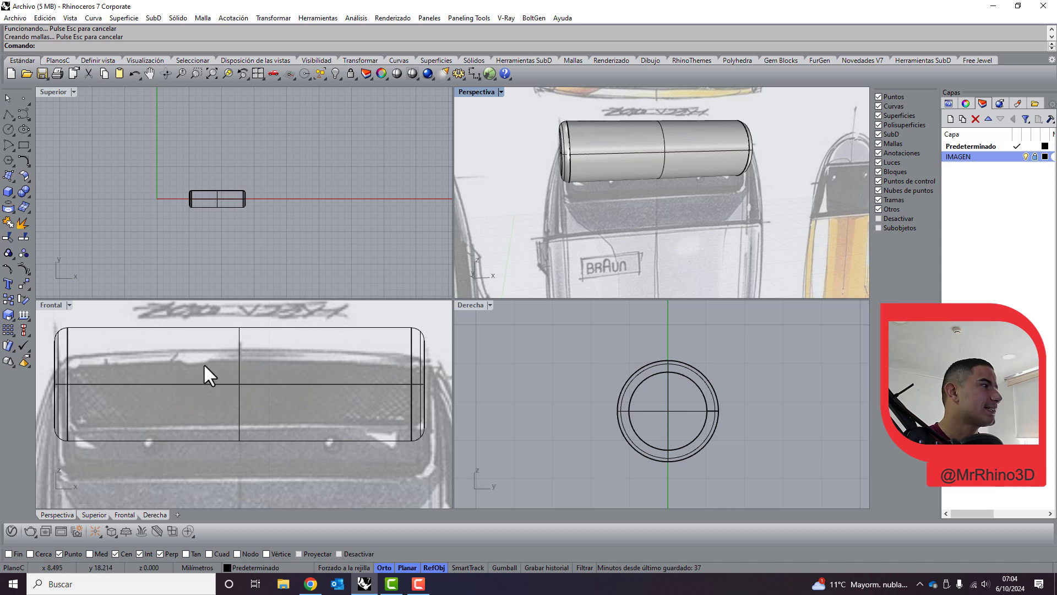
Start a solid offset of the filleted cylinder at distance 0.05.
left_click(249, 326)
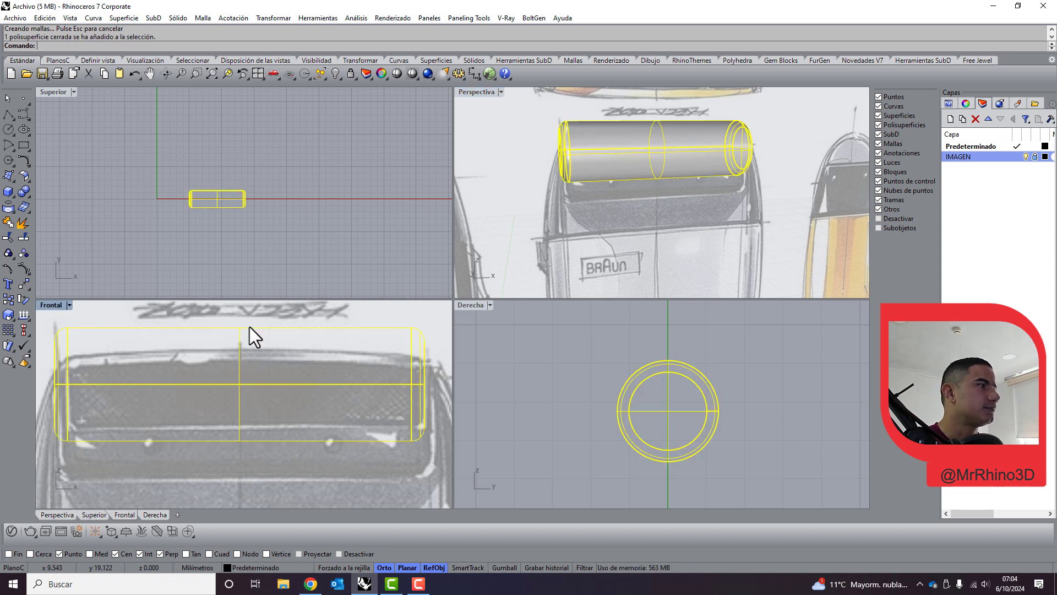
left_click(175, 18)
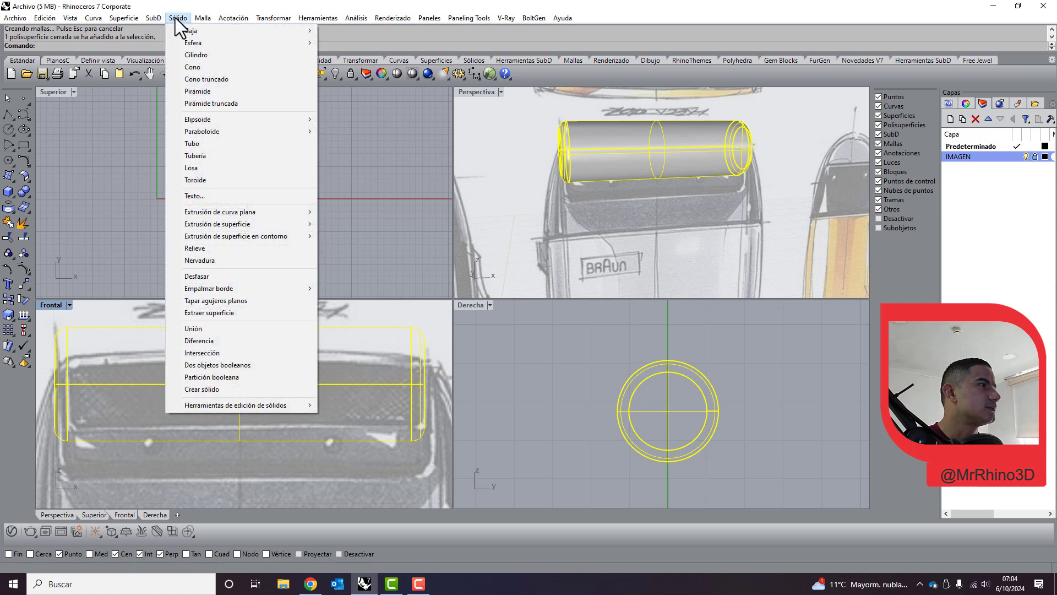
left_click(279, 275)
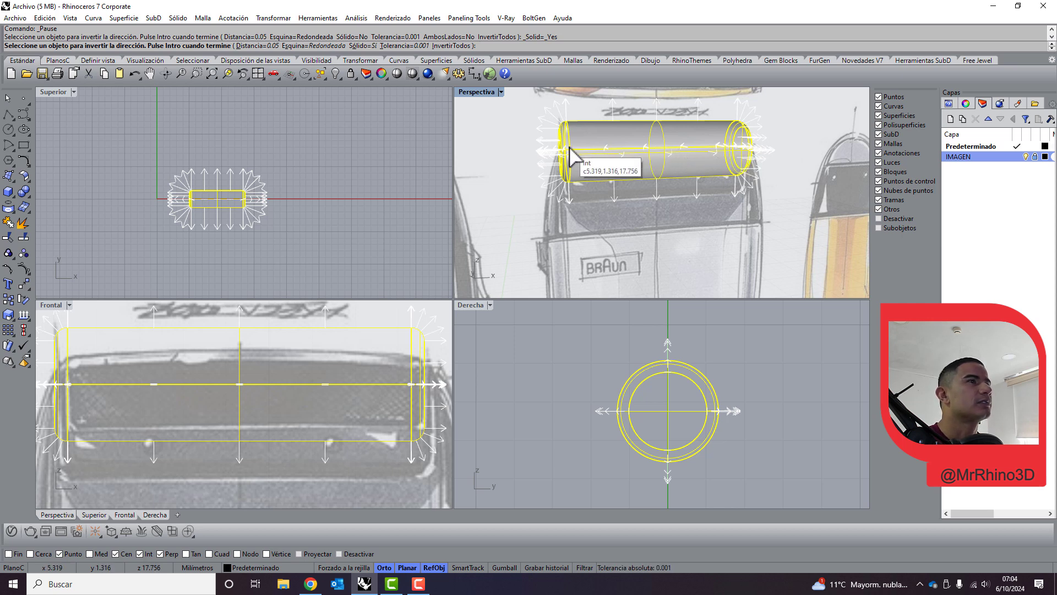
key("Return")
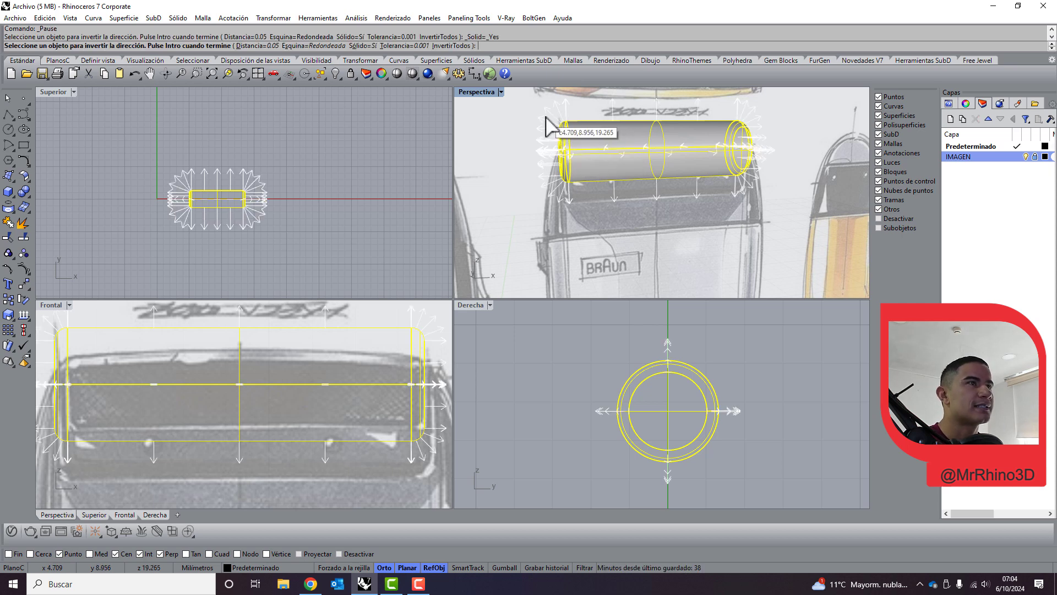
scroll(592, 106, "up", 2)
scroll(642, 130, "up", 2)
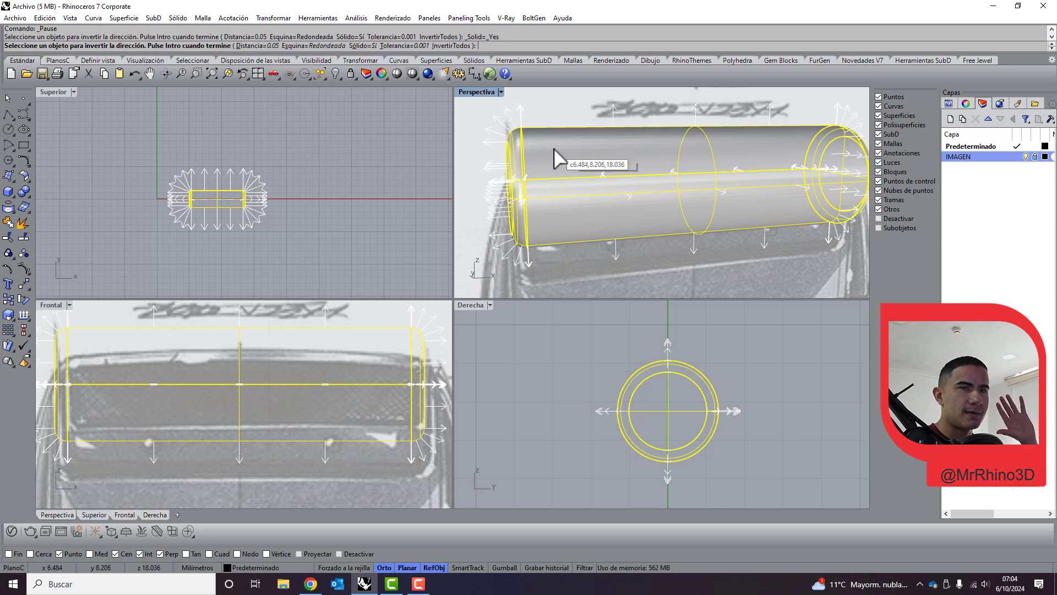
Flip the offset direction inward and create the 0.05 shell.
left_click(520, 119)
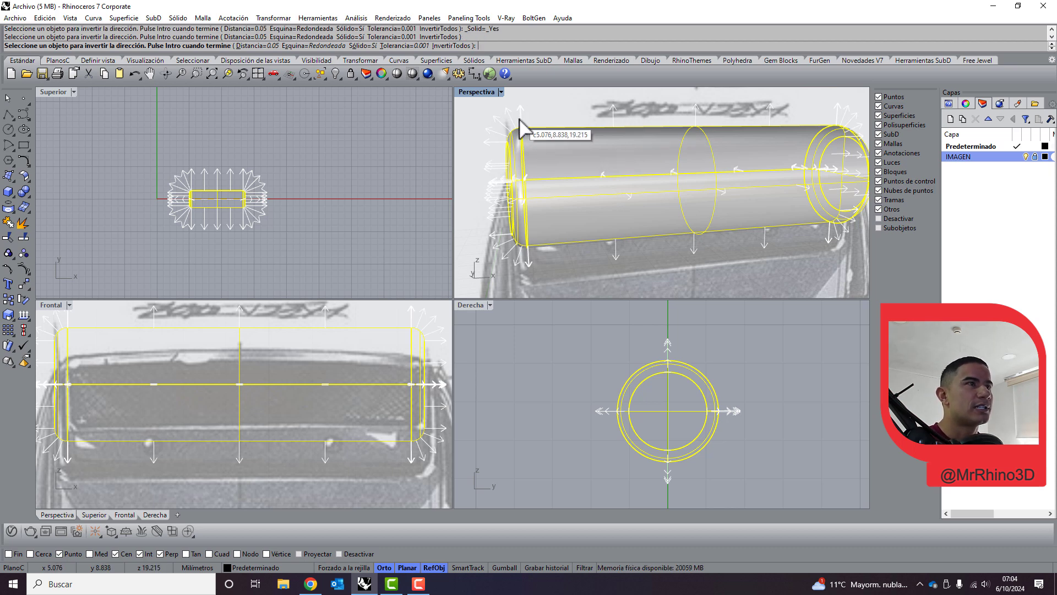
left_click(524, 159)
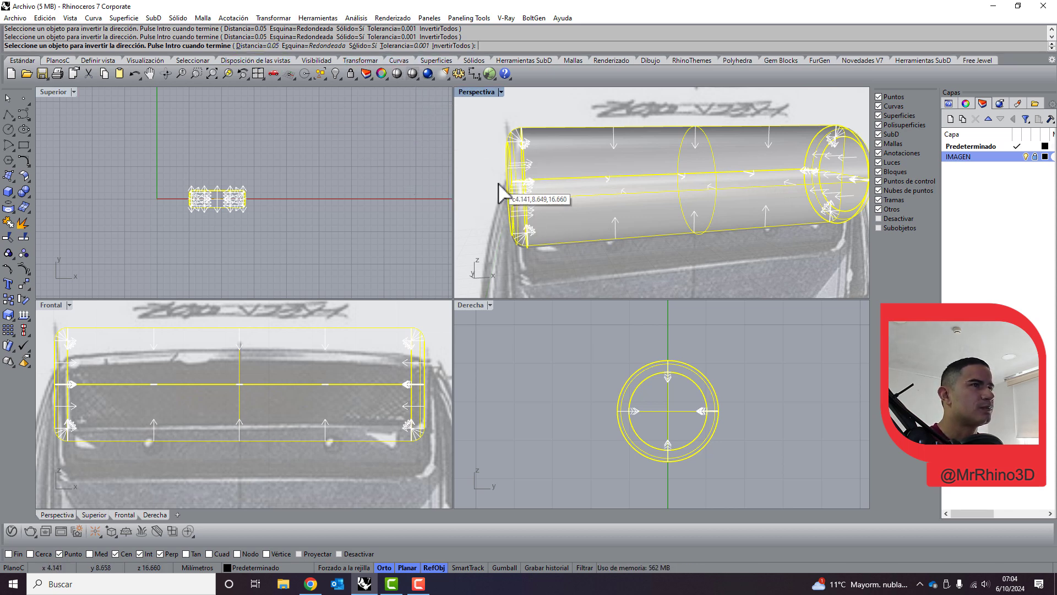
key("Return")
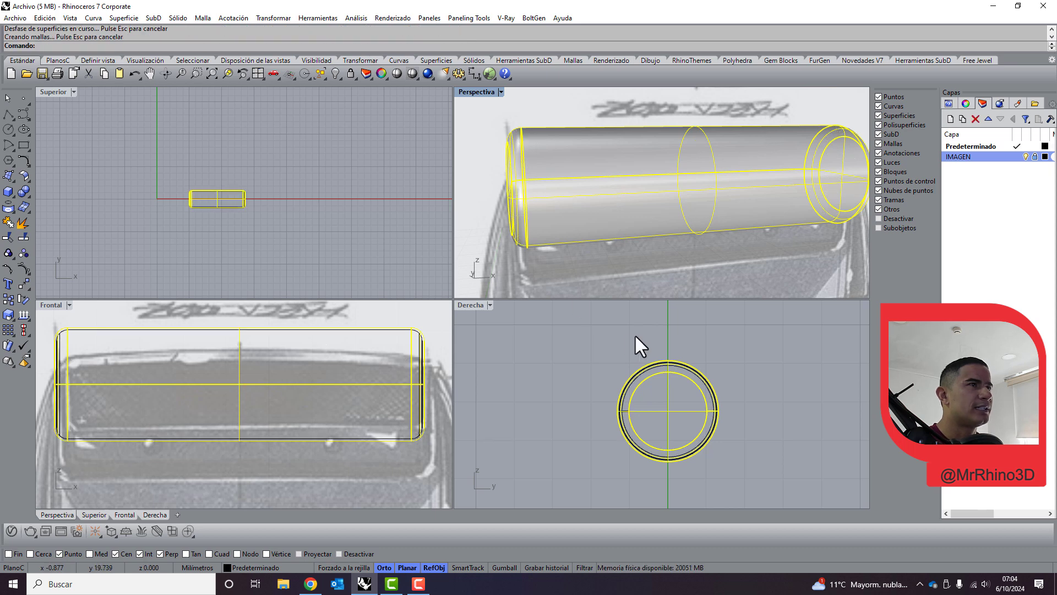
scroll(673, 361, "up", 2)
scroll(668, 364, "up", 3)
scroll(675, 366, "up", 3)
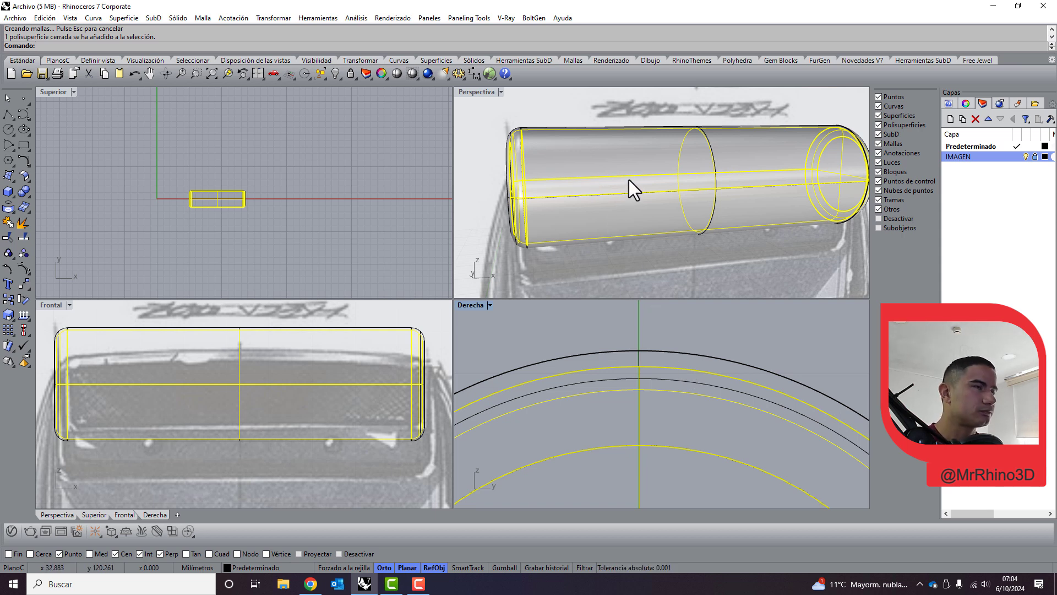
scroll(567, 157, "down", 3)
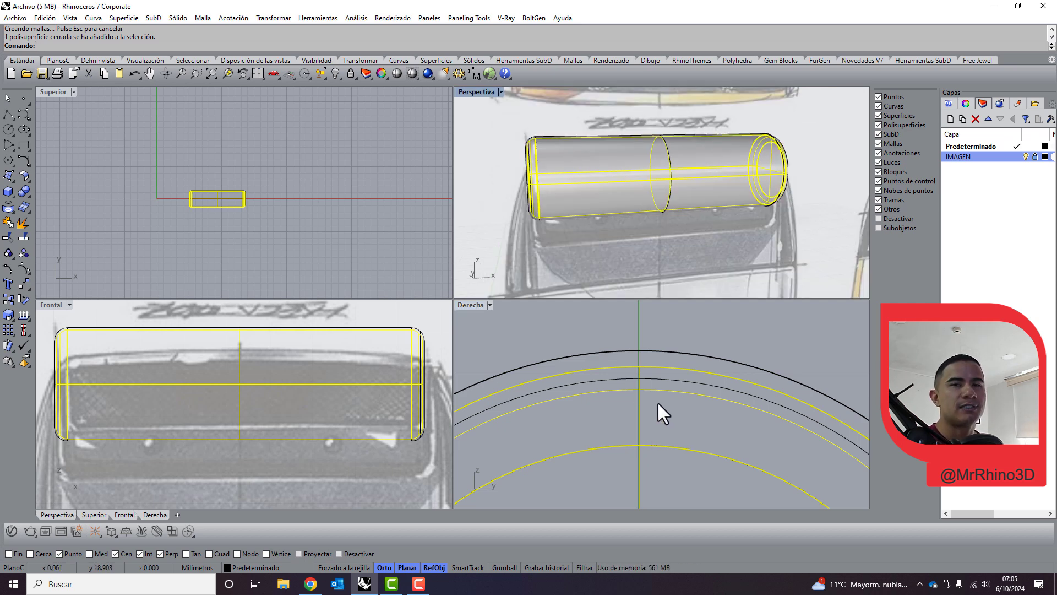
Start a new cylinder with its base snapped to the large circle's centre in Derecha.
scroll(526, 218, "down", 2)
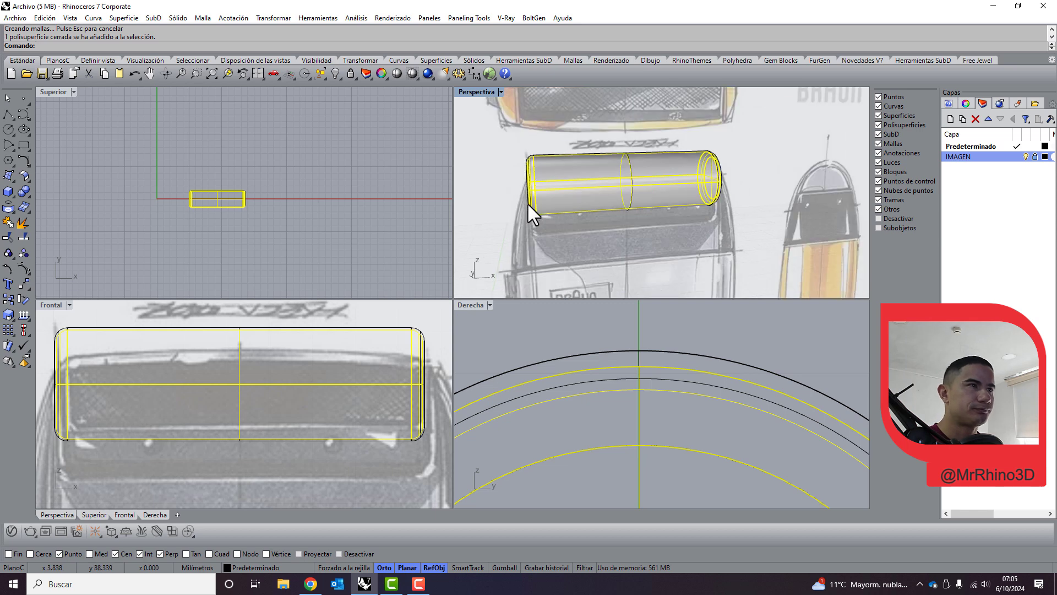
scroll(210, 388, "down", 2)
scroll(212, 356, "up", 1)
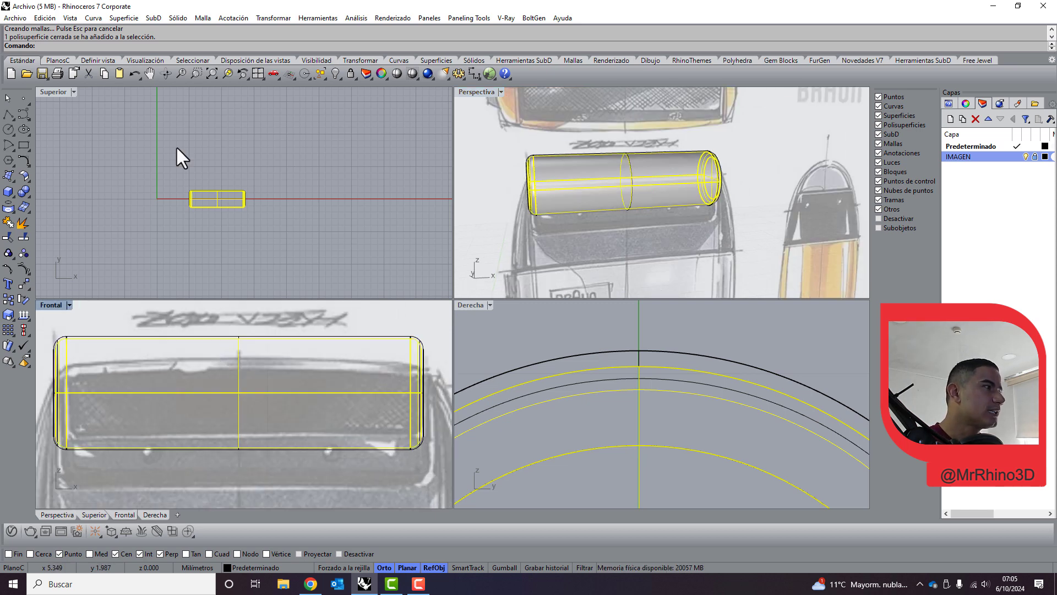
left_click(177, 18)
mouse_move(214, 31)
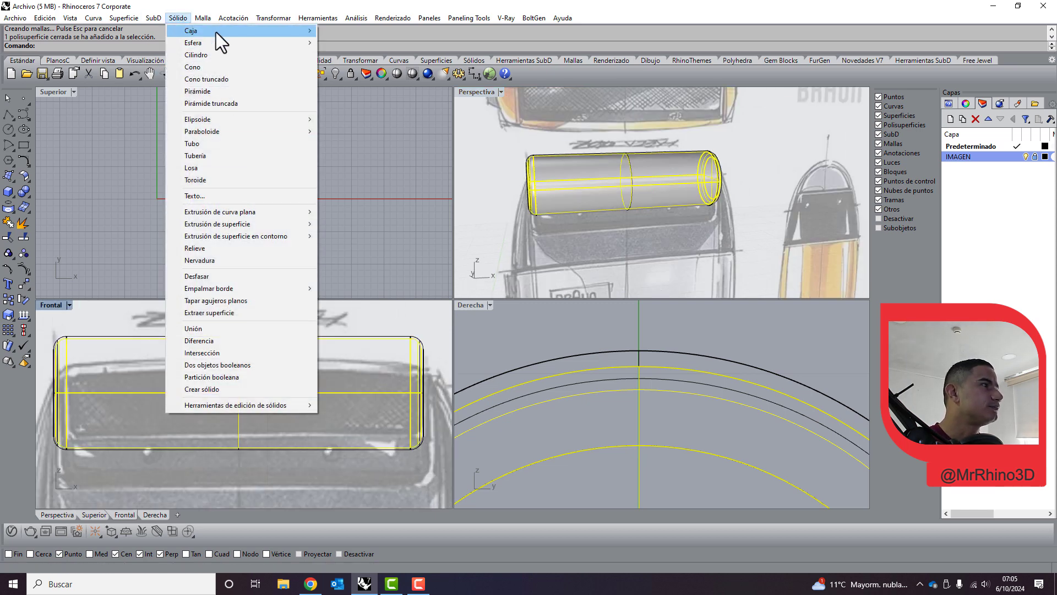
left_click(237, 51)
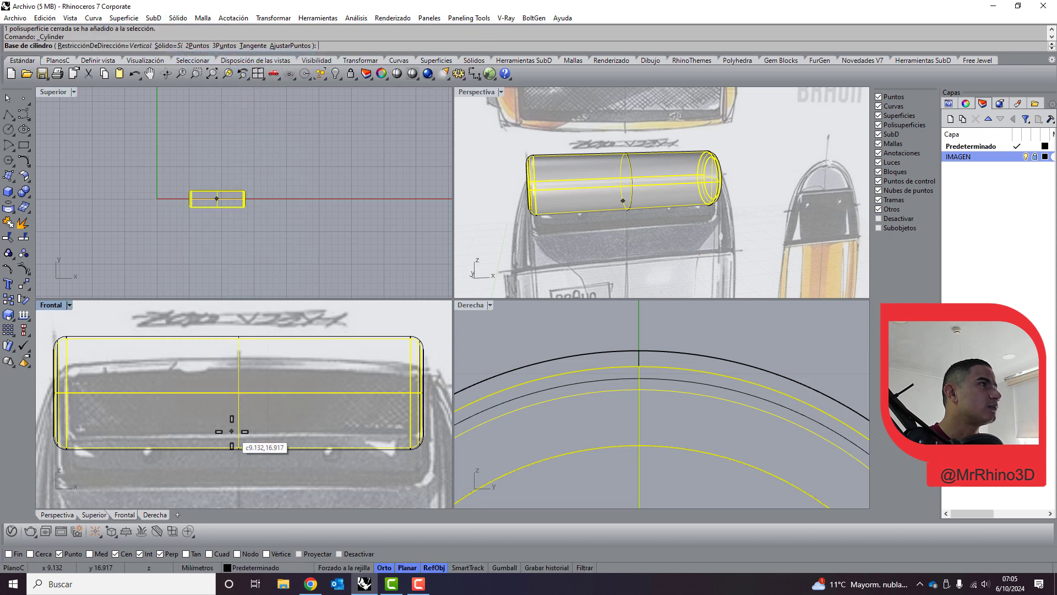
scroll(230, 433, "down", 2)
scroll(642, 366, "down", 3)
scroll(642, 286, "down", 3)
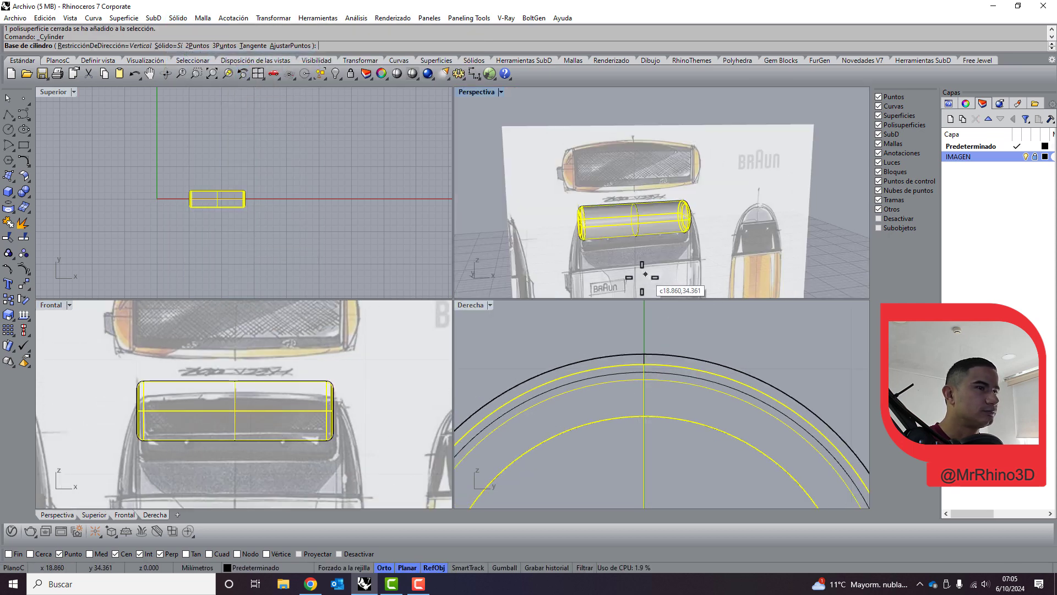
scroll(636, 383, "down", 3)
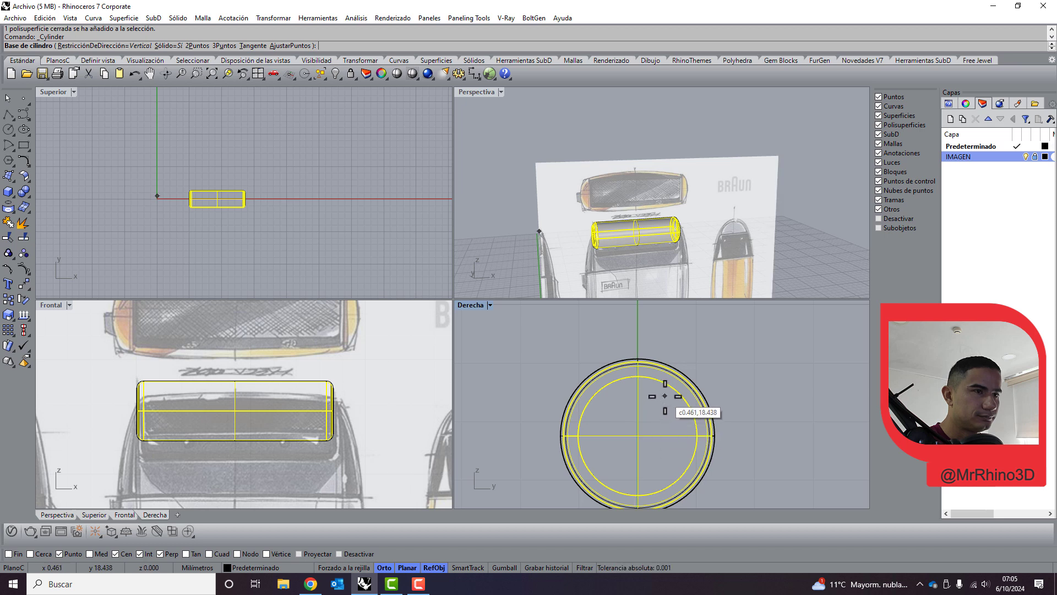
left_click(637, 437)
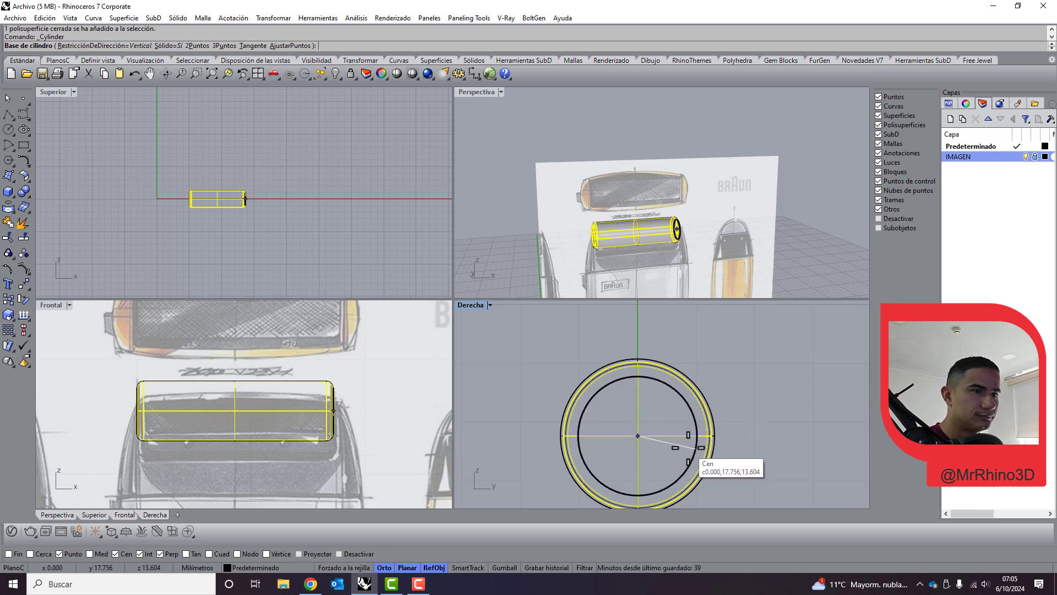
left_click(688, 447)
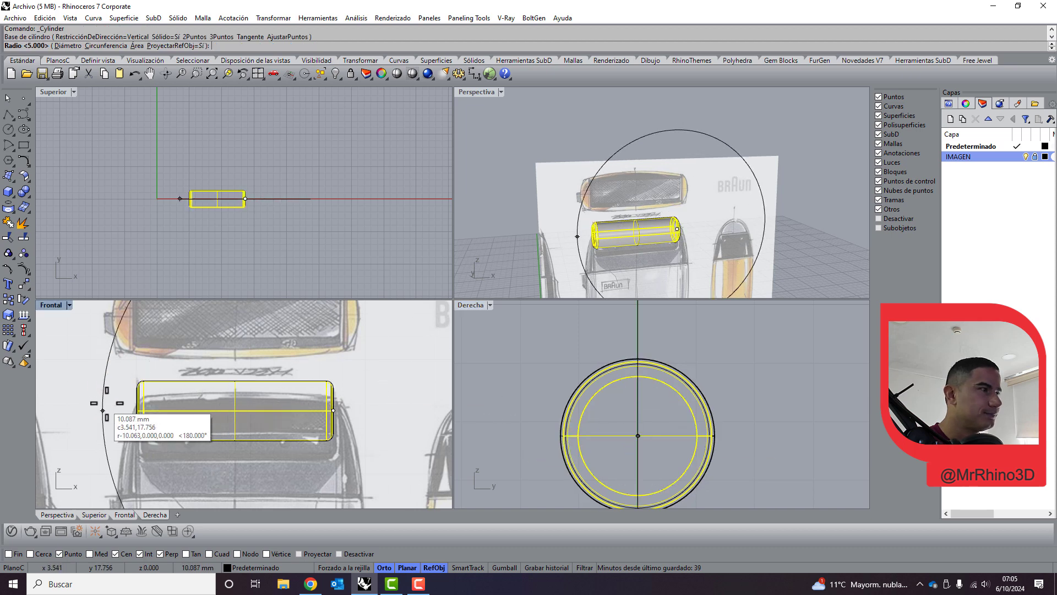
Give it a smaller radius and length, shift it past both ends, and select both cylinders.
left_click(597, 435)
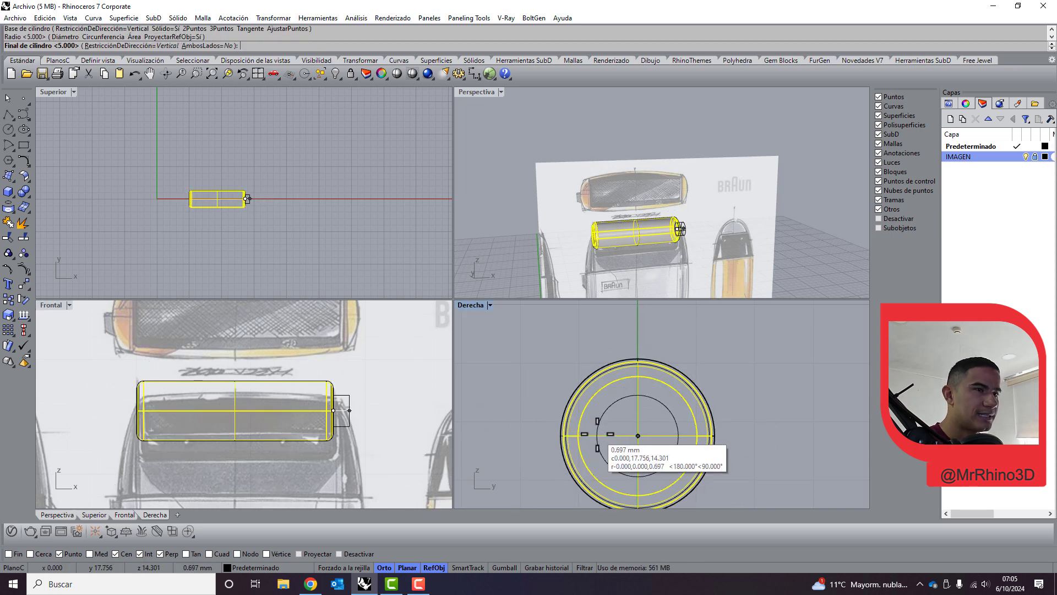
left_click(47, 410)
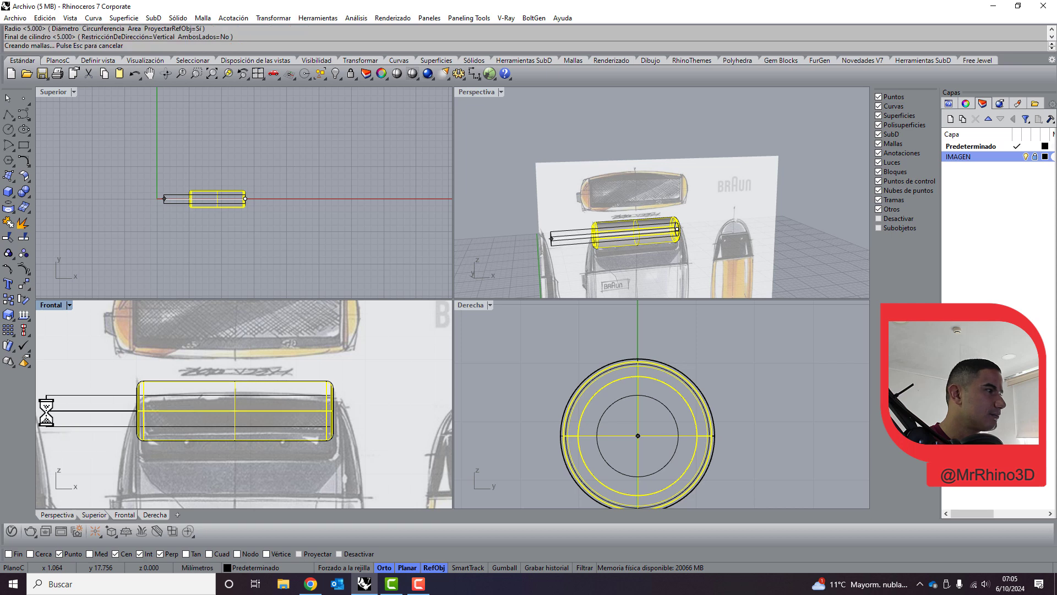
left_click(48, 411)
left_click_drag(54, 411, 96, 412)
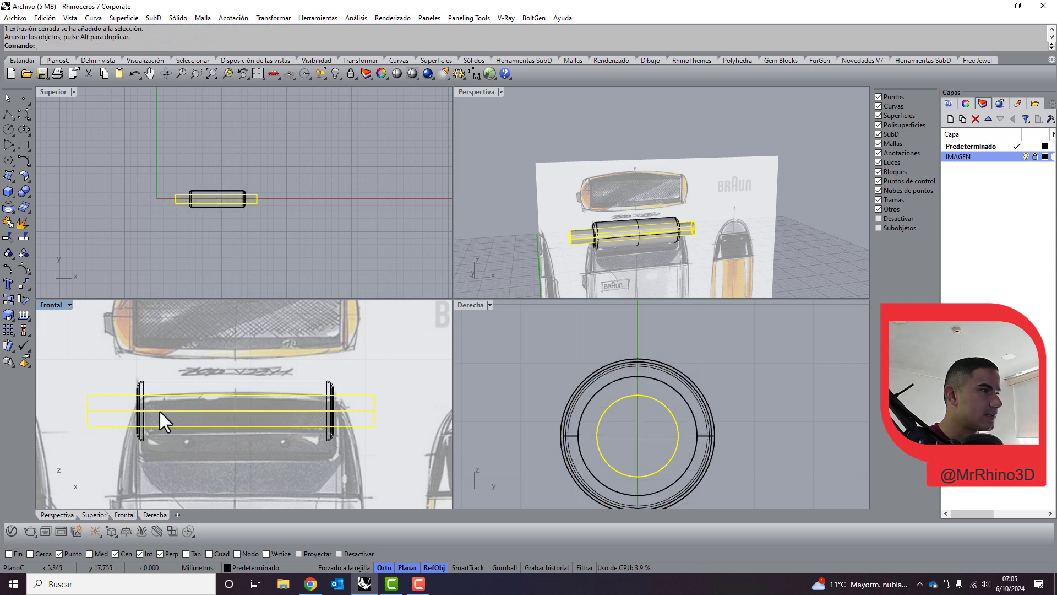
left_click(314, 381, "shift")
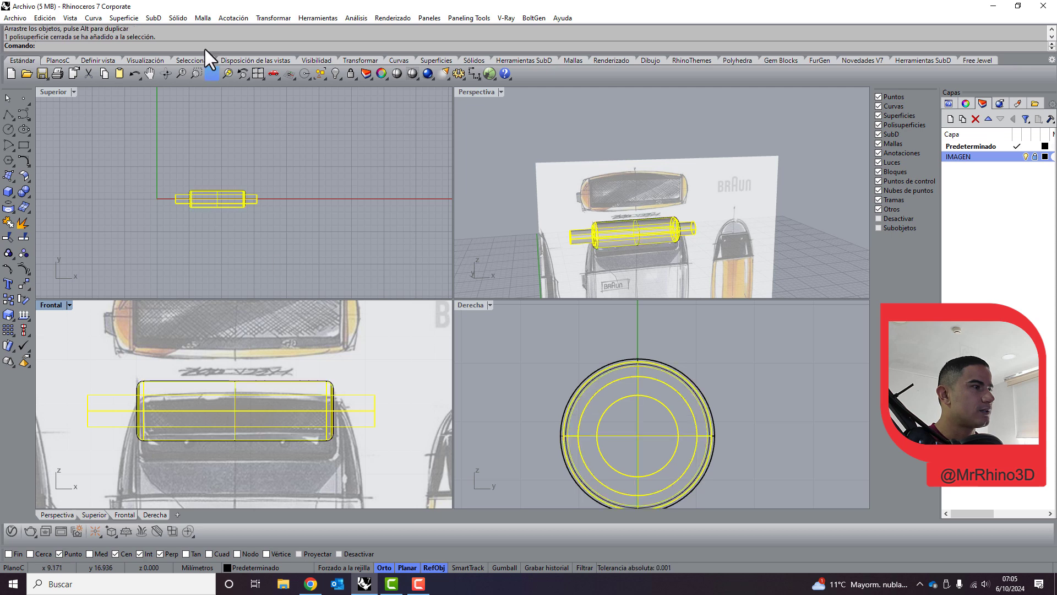
Union the selected head pieces into one solid with Sólido > Unión.
left_click(176, 18)
left_click(195, 329)
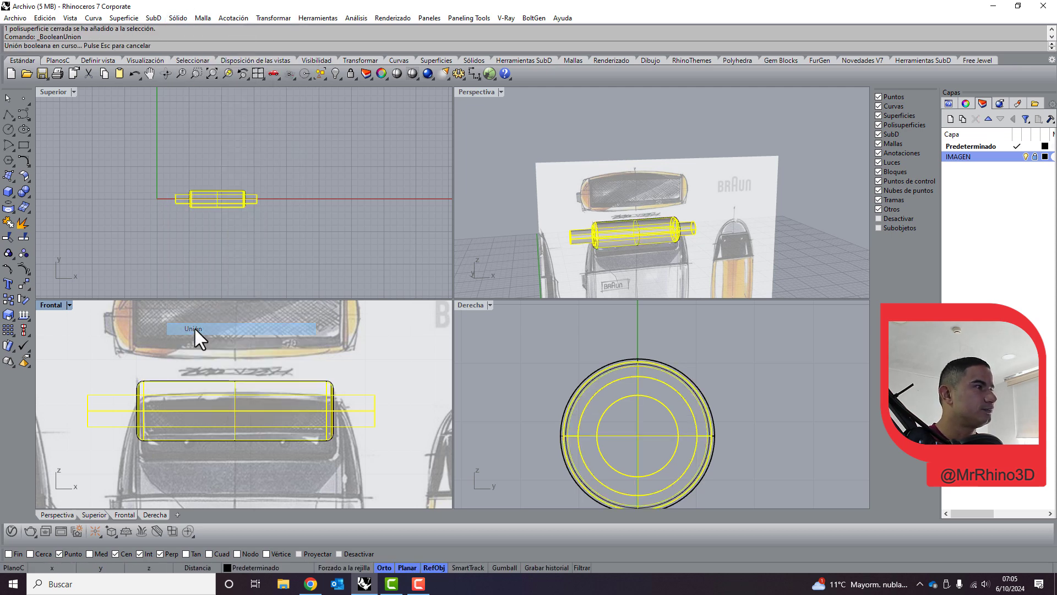
mouse_move(650, 233)
right_mouse_down()
mouse_move(676, 196)
mouse_move(632, 196)
right_mouse_up()
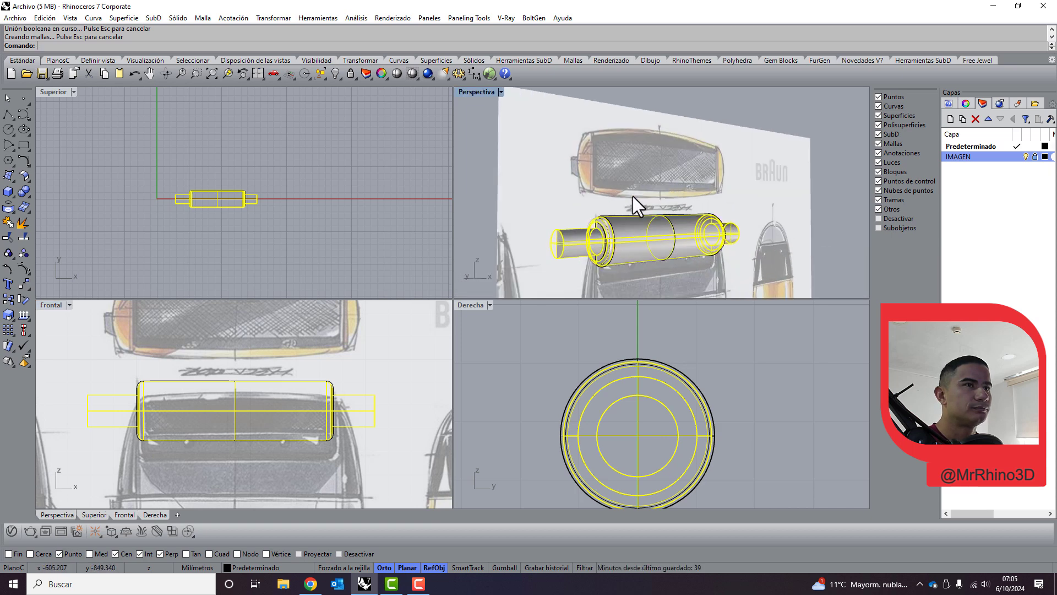
left_click(632, 197)
scroll(606, 229, "up", 5)
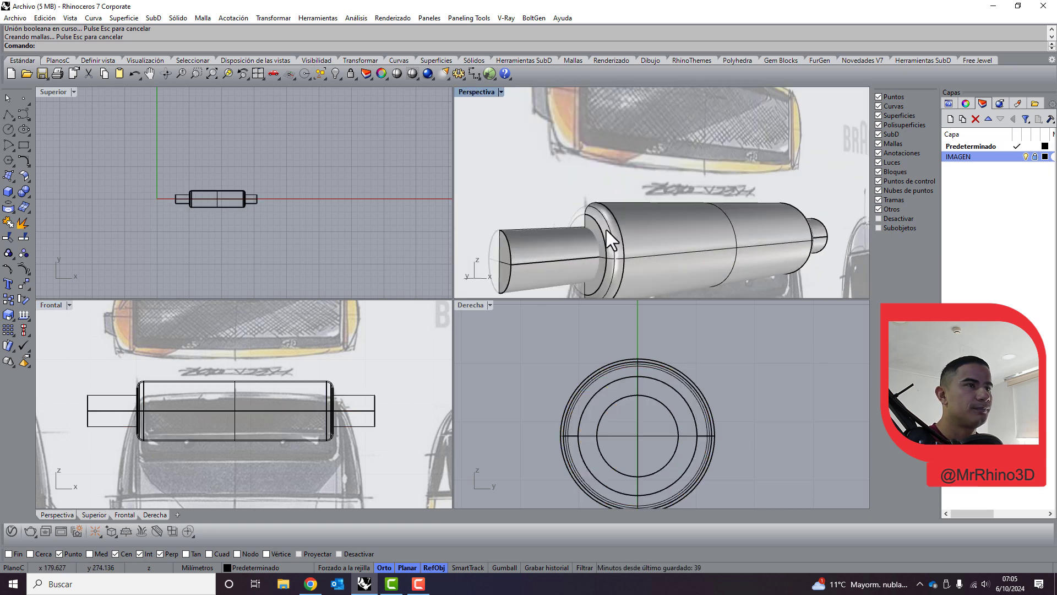
Boolean-difference the thin cylinder out of the outer tube, leaving a central bore.
left_click(177, 17)
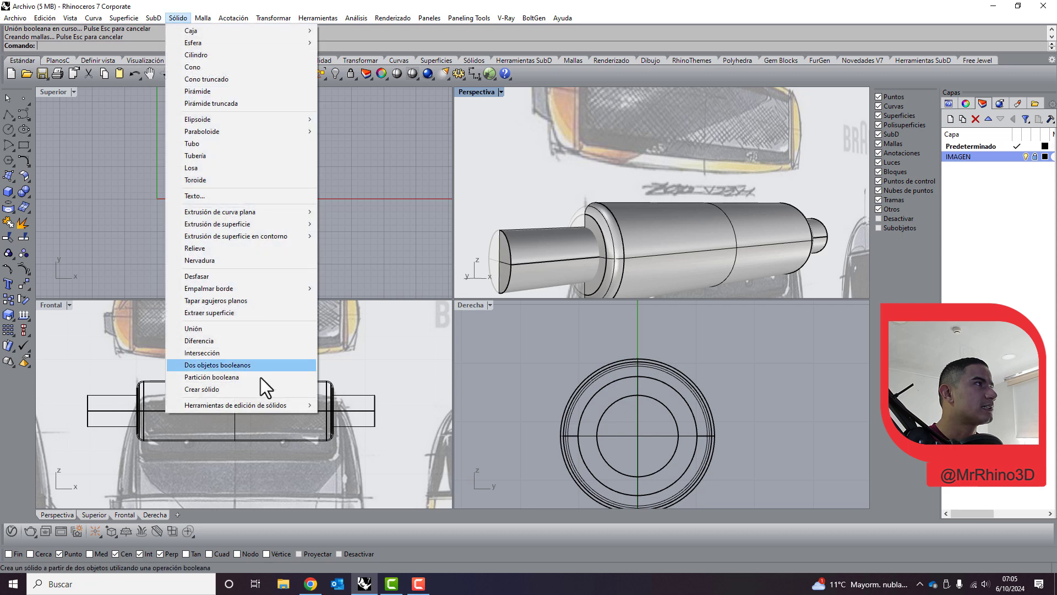
left_click(245, 343)
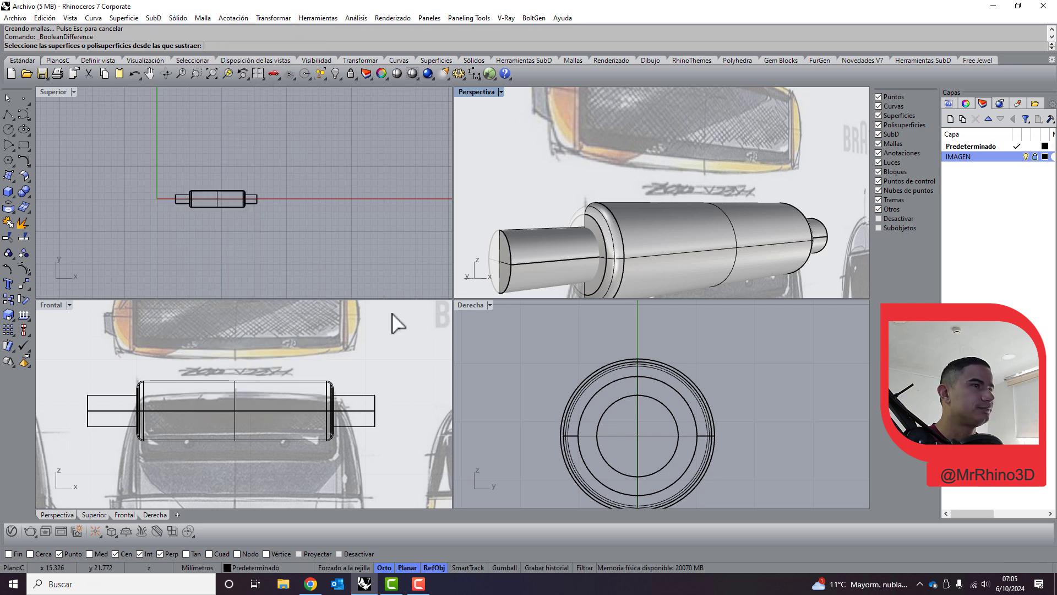
left_click(583, 205)
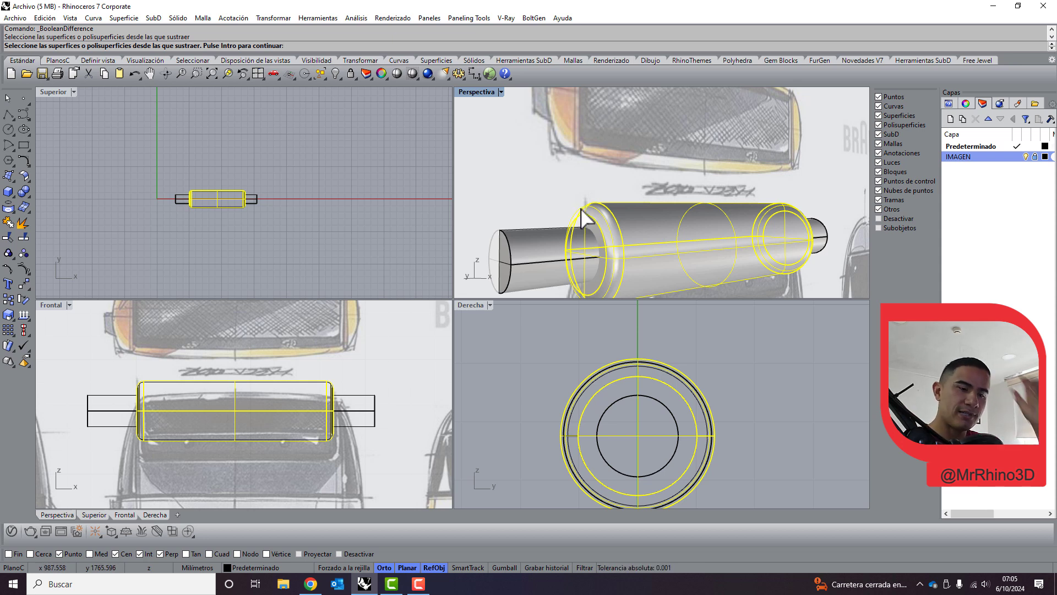
key("Return")
left_click(537, 241)
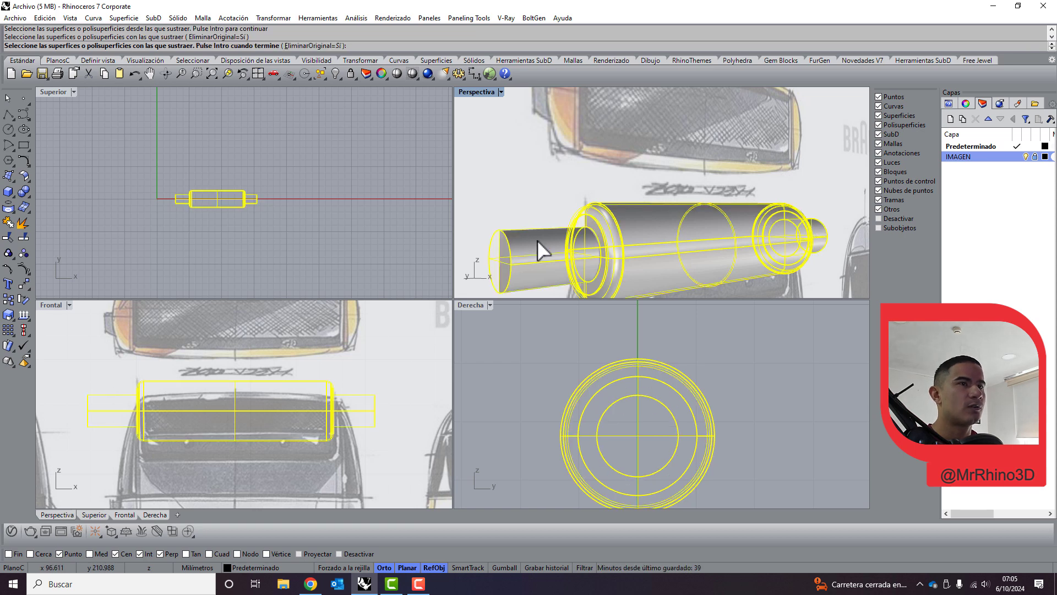
key("Return")
right_click_drag(545, 220, 655, 240)
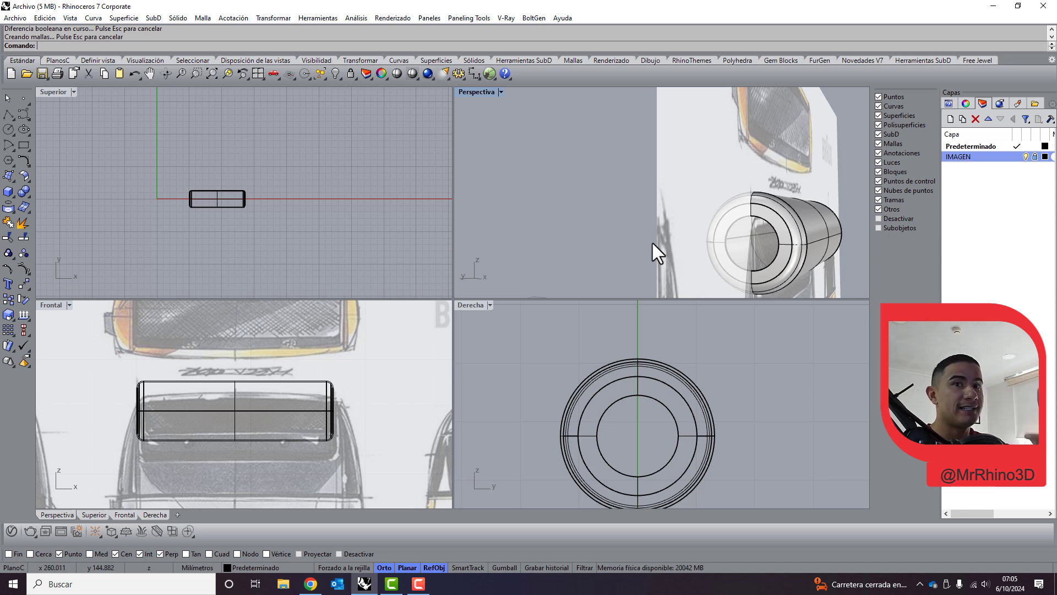
right_click_drag(800, 247, 614, 239)
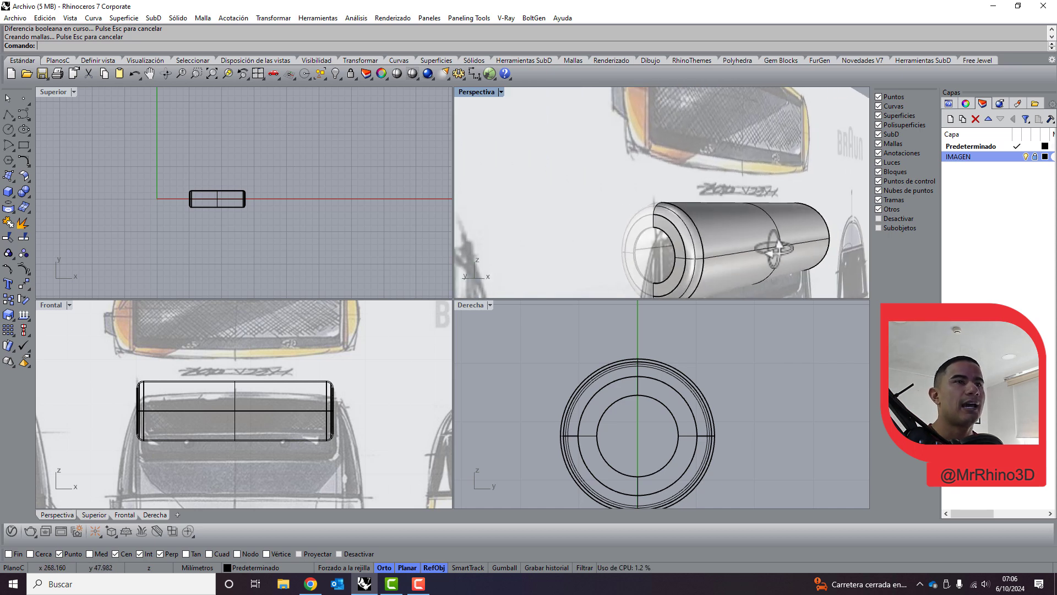
scroll(615, 239, "up", 2)
scroll(721, 228, "up", 2)
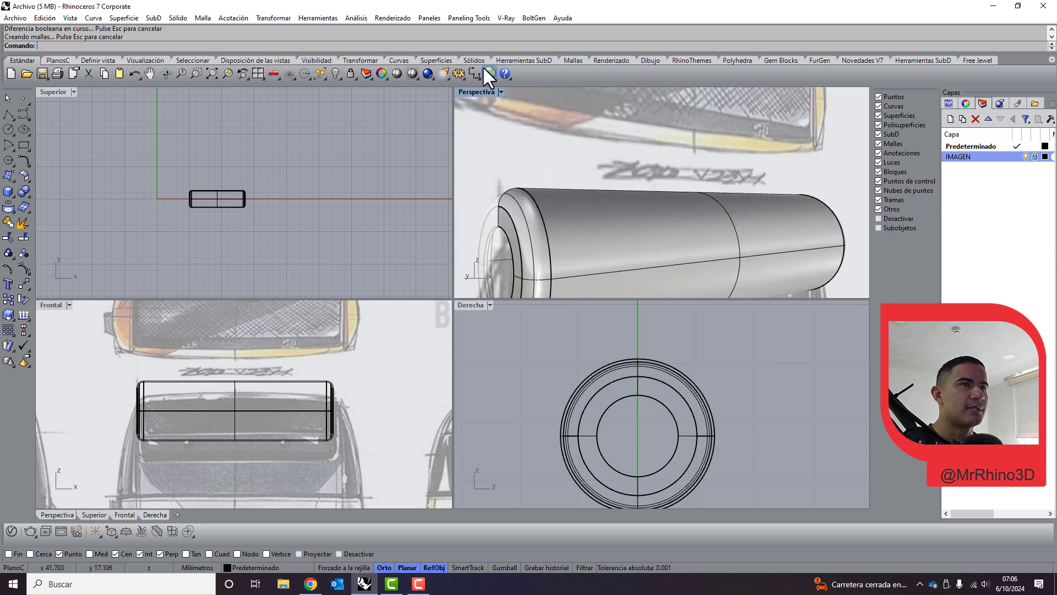
Set the Perspectiva view to Semitransparente display and hide the IMAGEN reference layer.
left_click(501, 94)
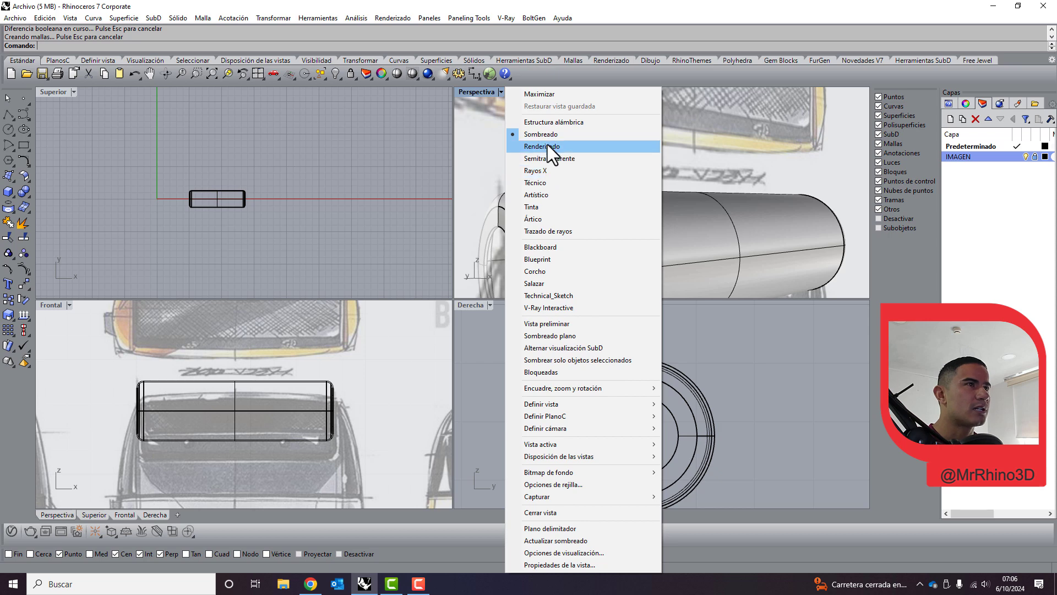
left_click(551, 121)
scroll(606, 120, "down", 3)
right_click_drag(638, 118, 595, 184)
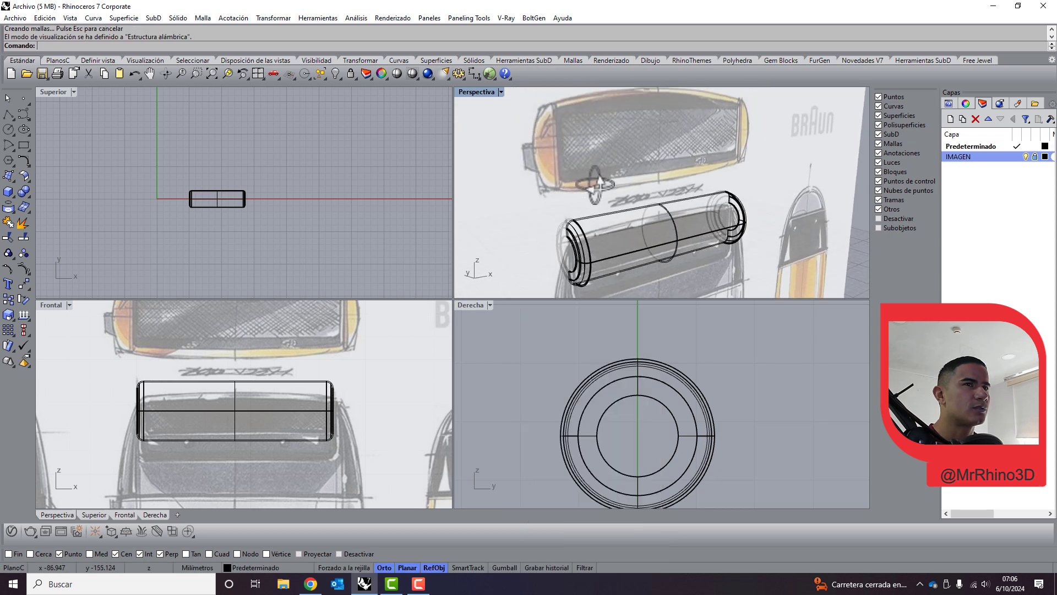
left_click(501, 92)
left_click(550, 158)
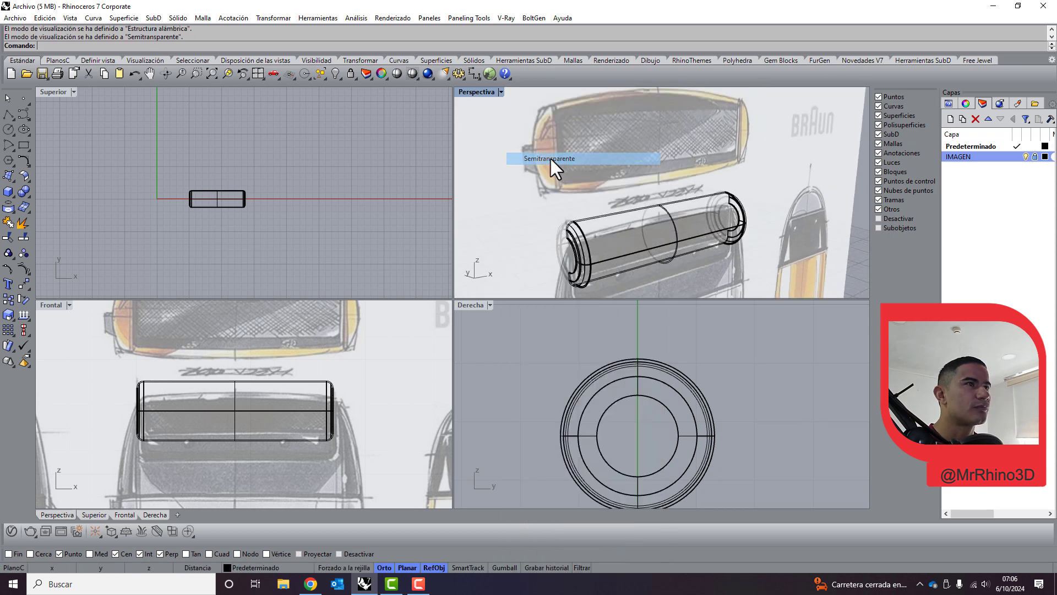
scroll(566, 276, "up", 2)
scroll(736, 207, "up", 2)
scroll(667, 215, "down", 2)
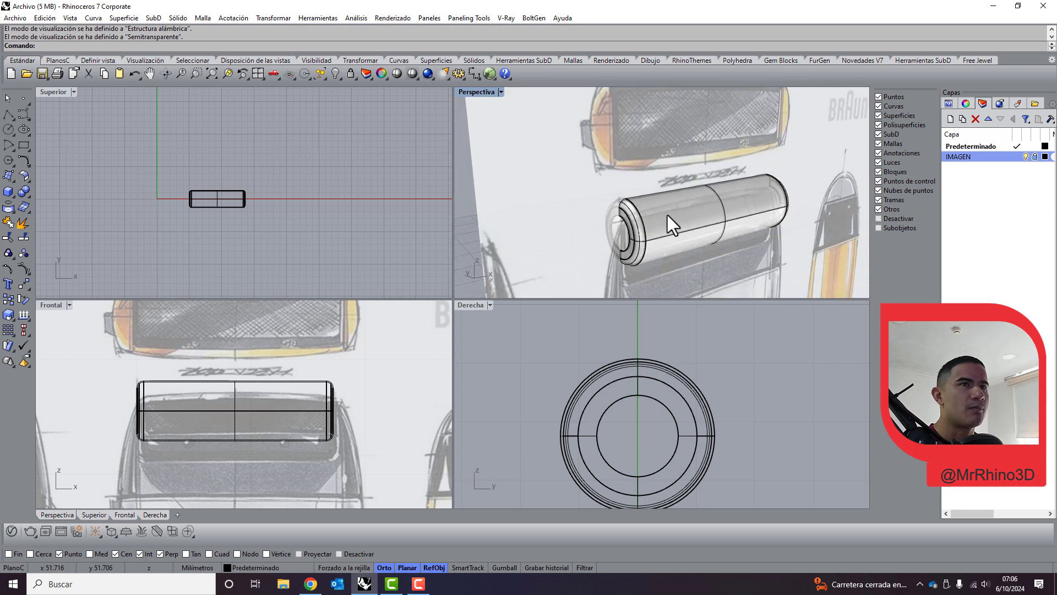
scroll(654, 243, "up", 1)
scroll(801, 226, "up", 2)
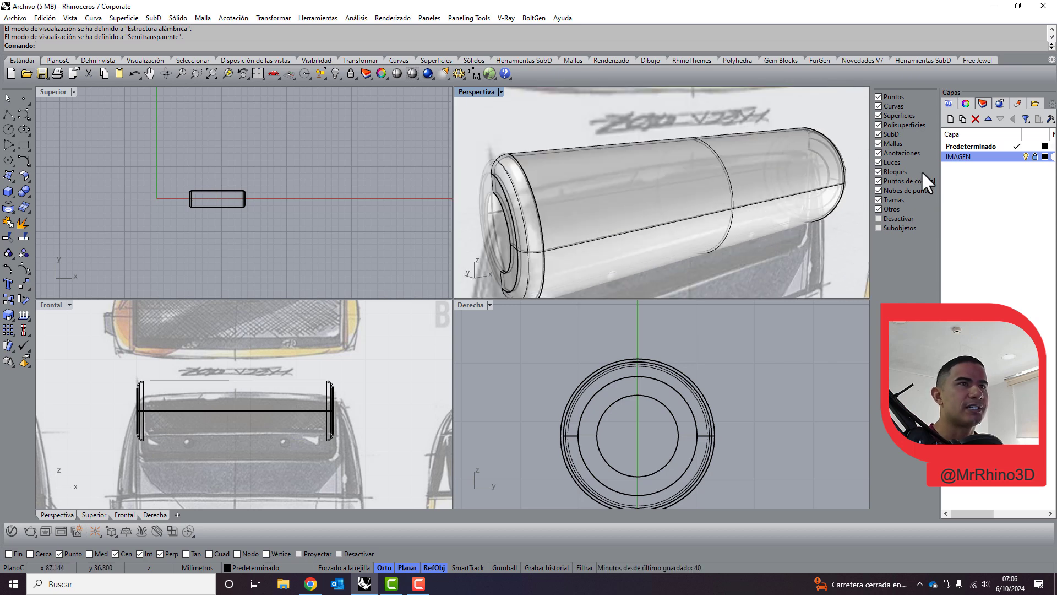
left_click(1024, 157)
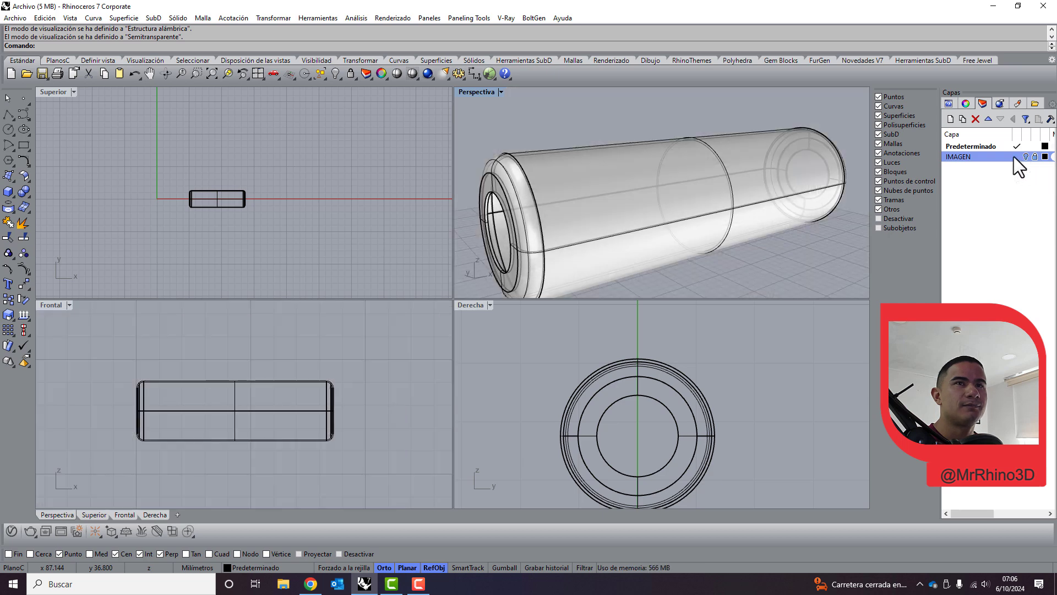
Show the ten hidden shaver-body objects and orbit Perspectiva to a front view.
left_click(334, 74)
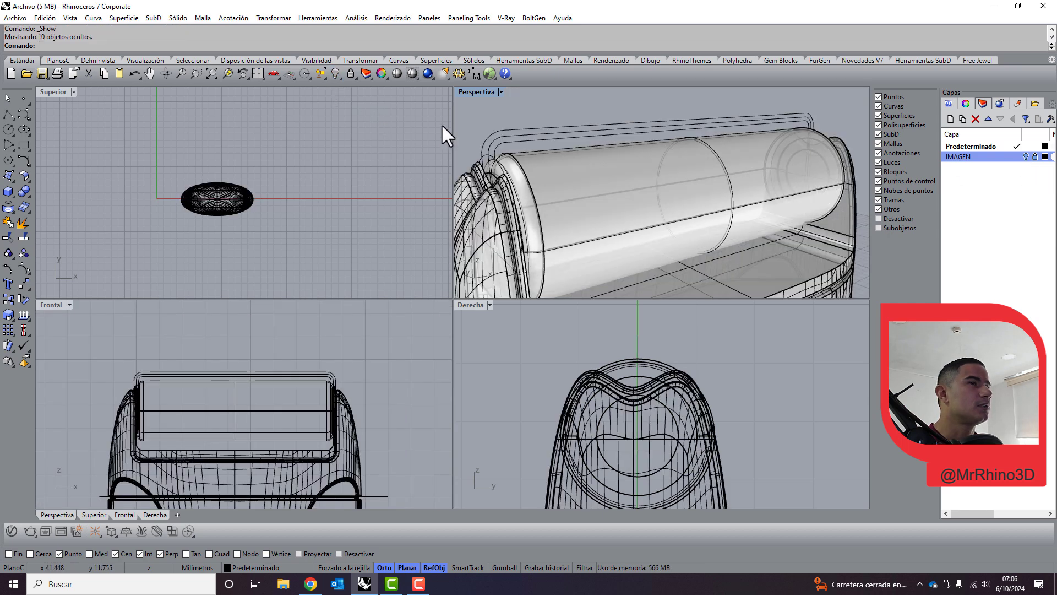
scroll(683, 167, "down", 3)
mouse_move(702, 185)
right_mouse_down()
mouse_move(618, 215)
mouse_move(756, 180)
right_mouse_up()
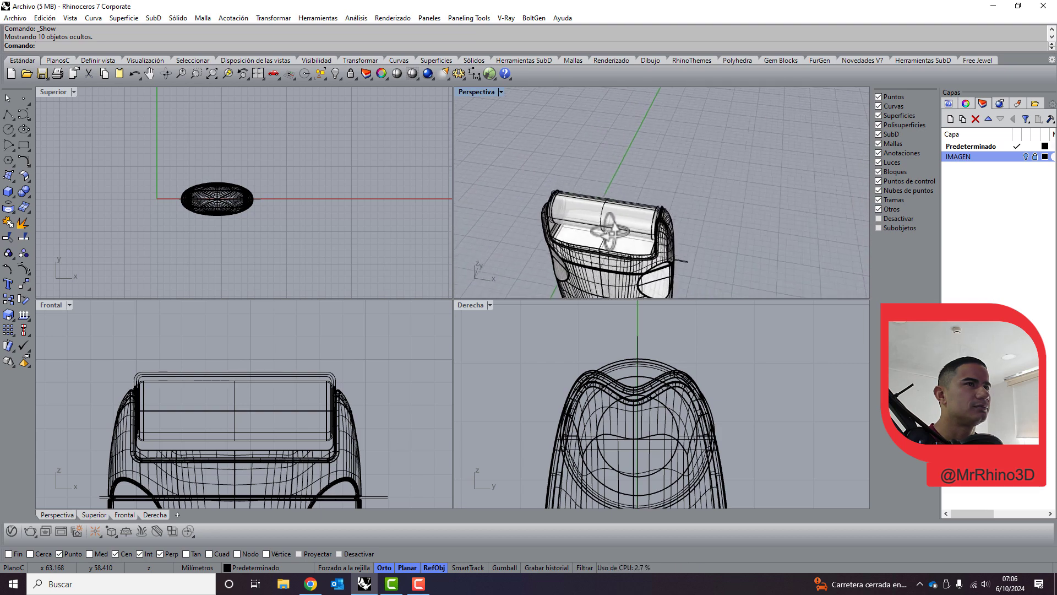
right_click_drag(757, 157, 566, 197)
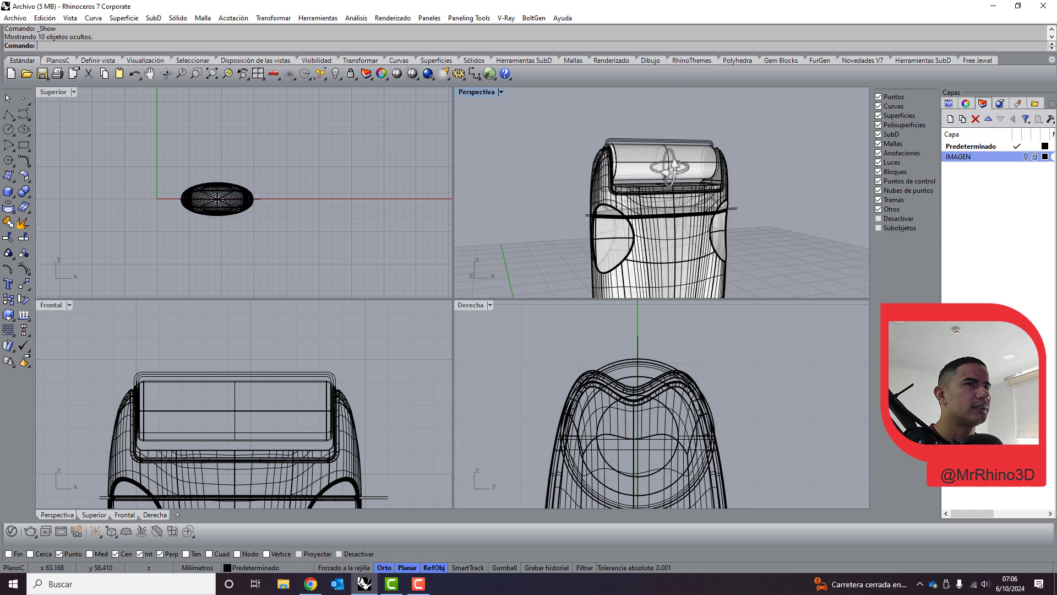
scroll(667, 136, "down", 4)
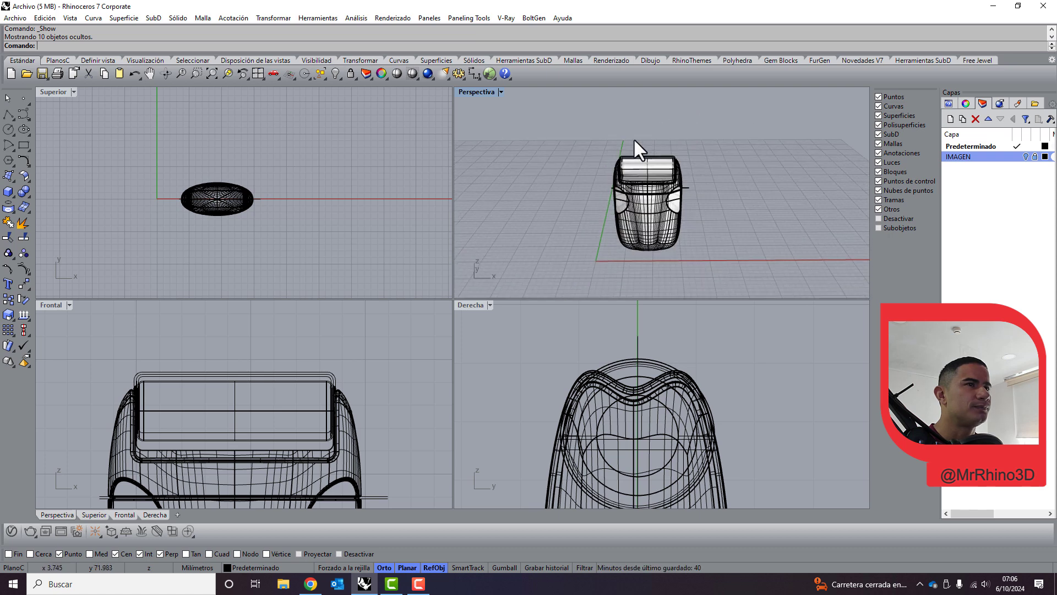
scroll(628, 211, "up", 2)
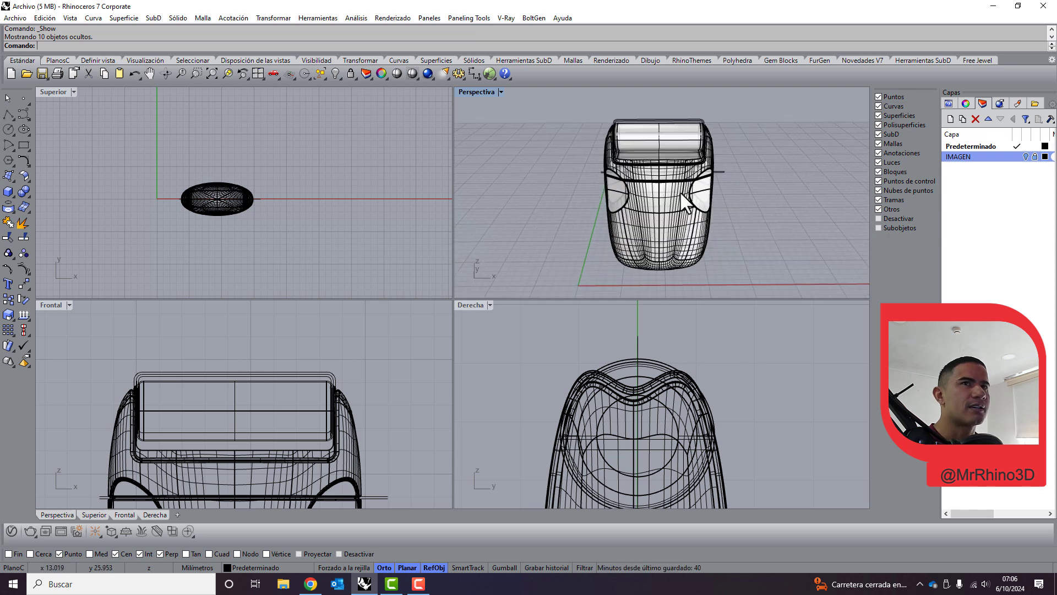
Select all seven curves in the model.
left_click(325, 78)
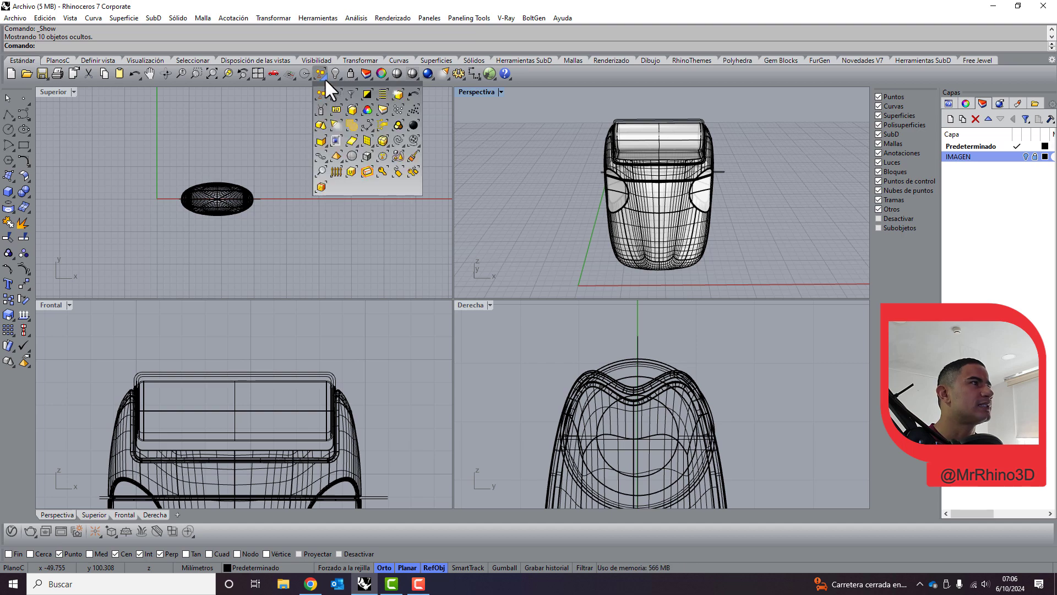
left_click(397, 140)
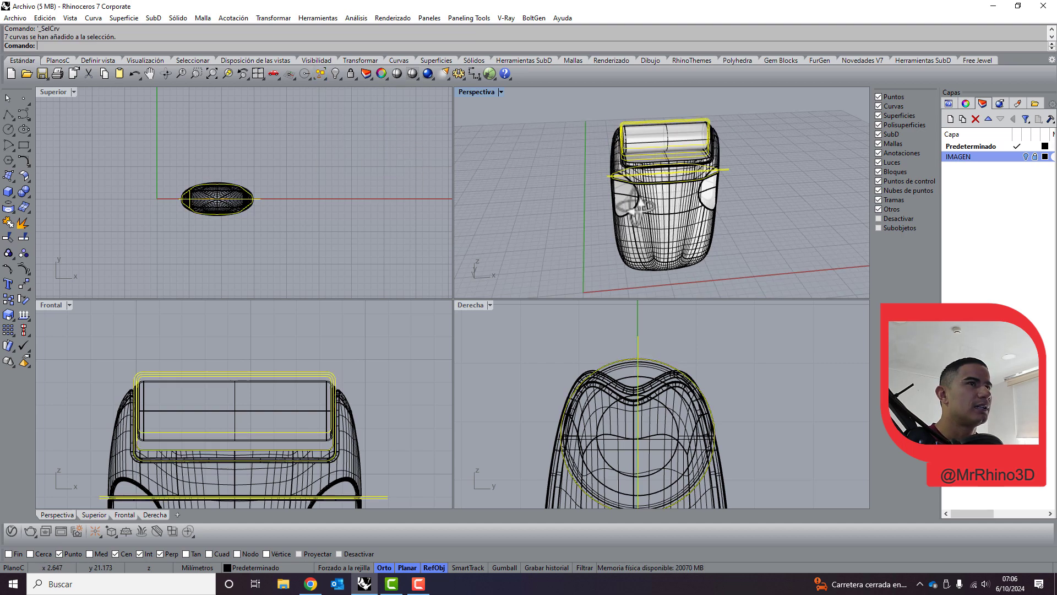
right_click_drag(639, 208, 633, 142)
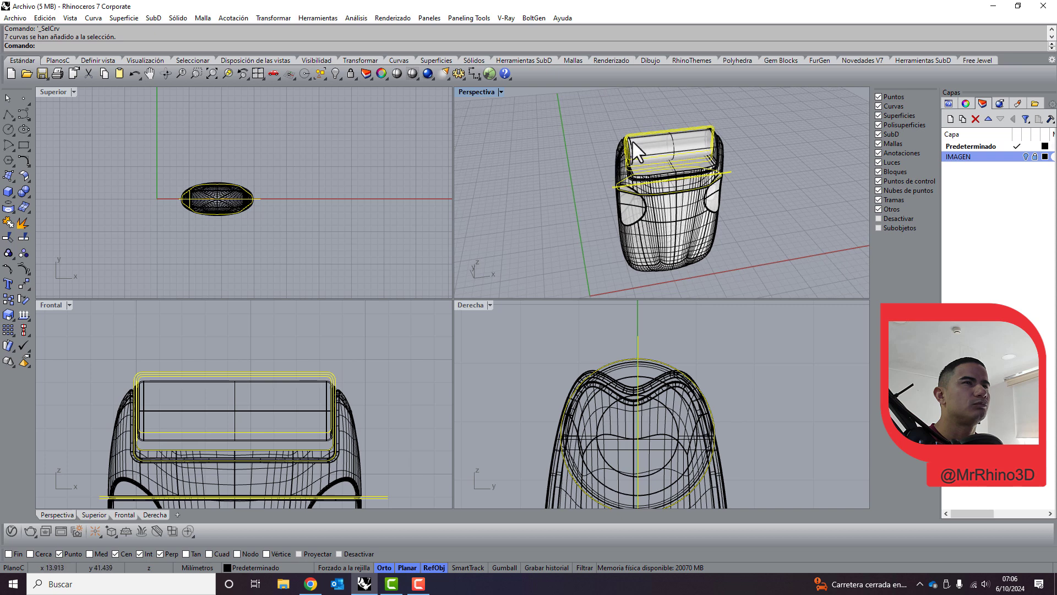
scroll(628, 140, "up", 3)
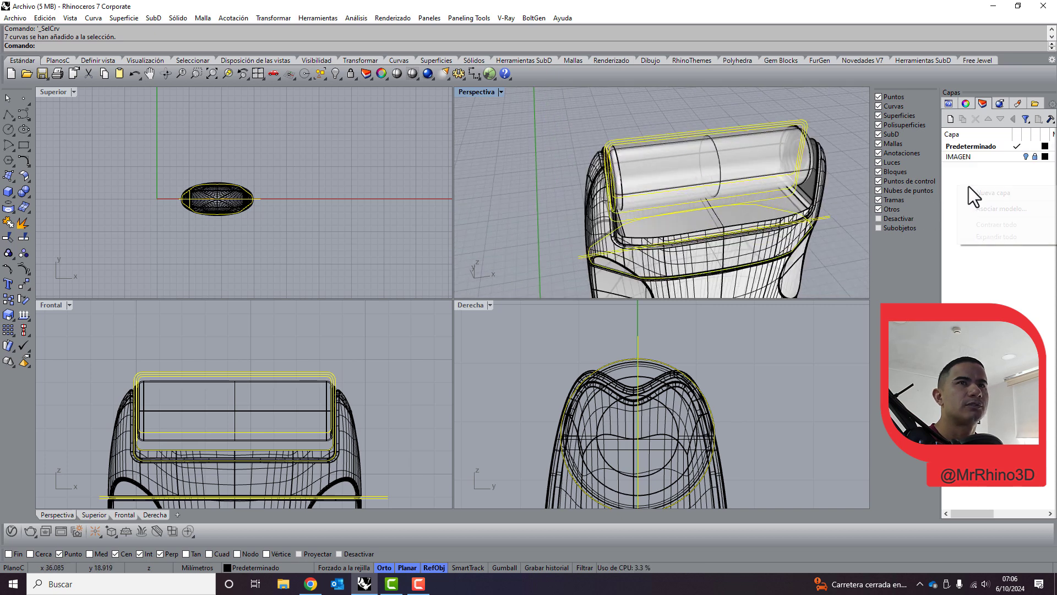
Move the curves onto a new layer named CURVAS and turn that layer off.
right_click(969, 186)
left_click(996, 187)
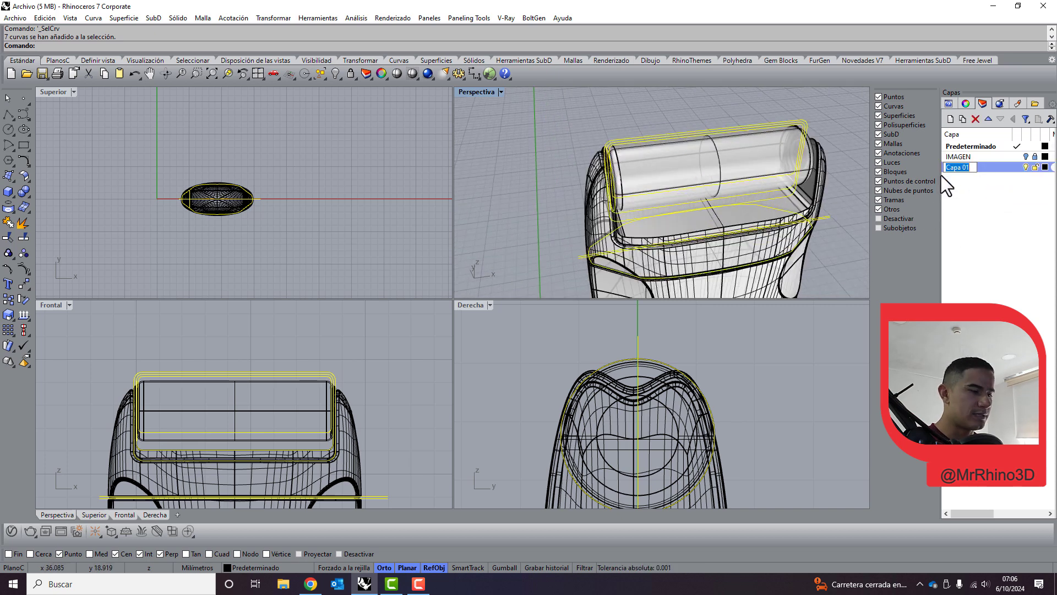
type("CURVAS")
key("Return")
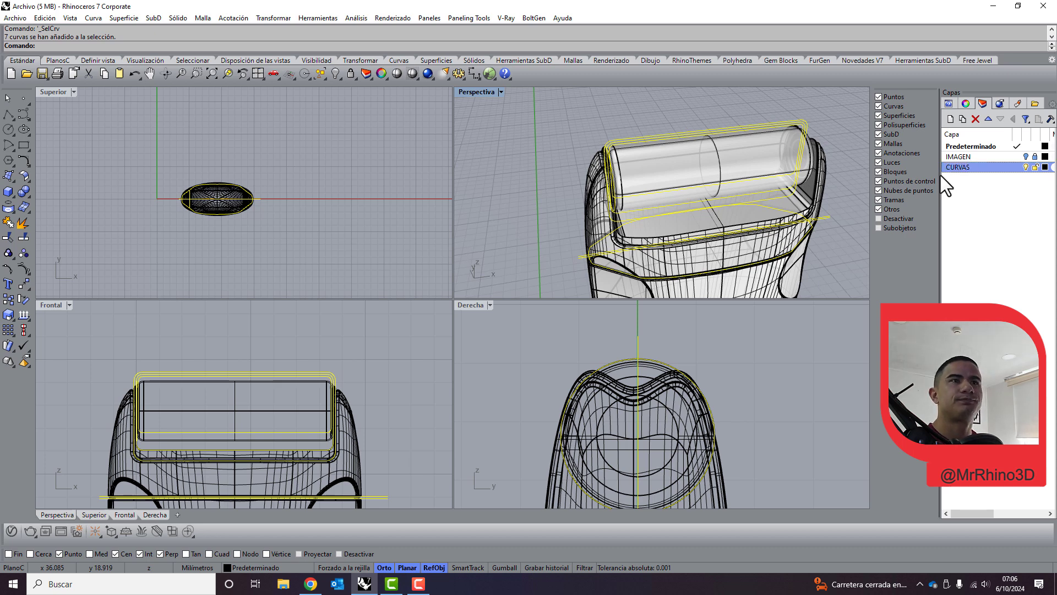
right_click(960, 169)
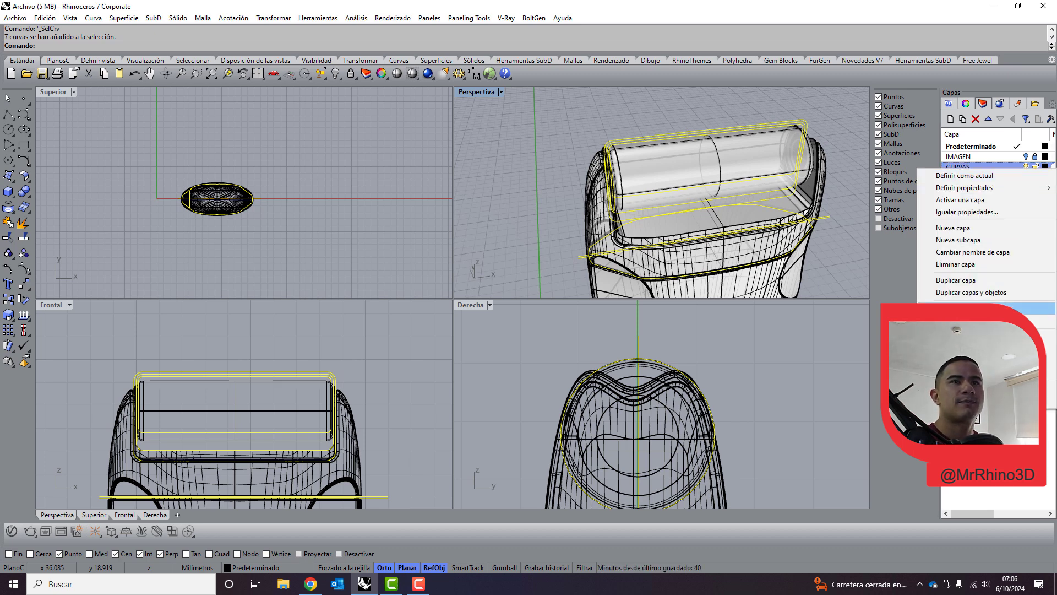
left_click(1049, 366)
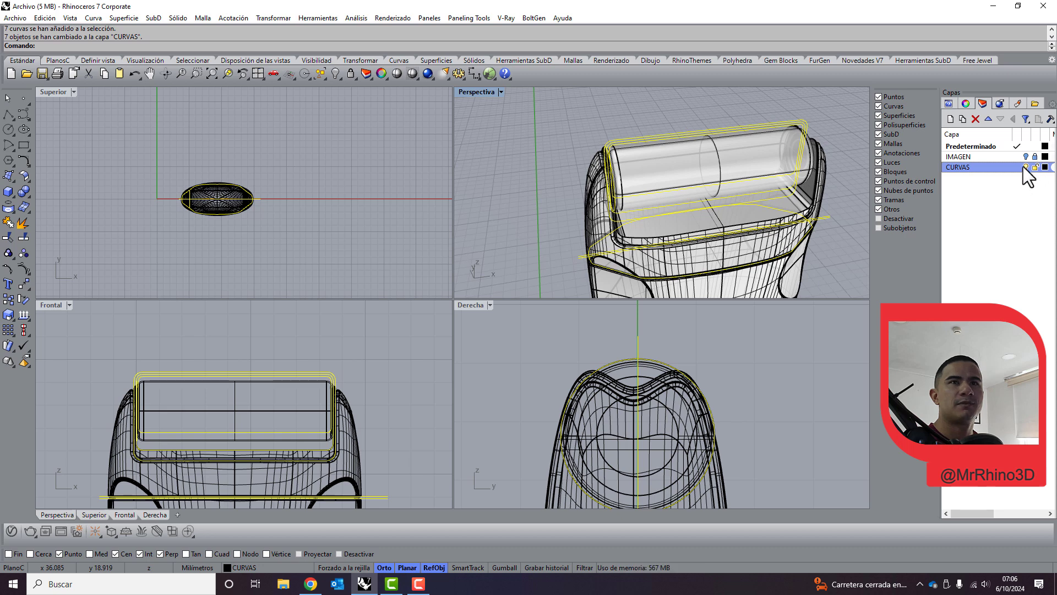
left_click(1025, 167)
mouse_move(787, 160)
right_mouse_down()
mouse_move(690, 193)
mouse_move(596, 164)
mouse_move(705, 165)
right_mouse_up()
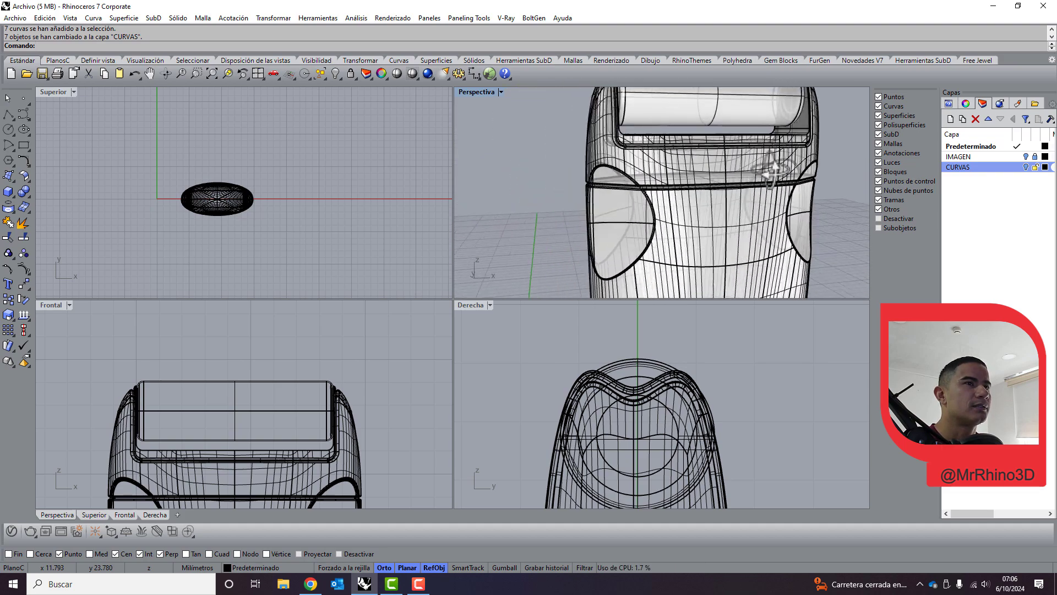
Select the bored cylinder roller and isolate it, hiding all other geometry.
right_click_drag(705, 165, 741, 231)
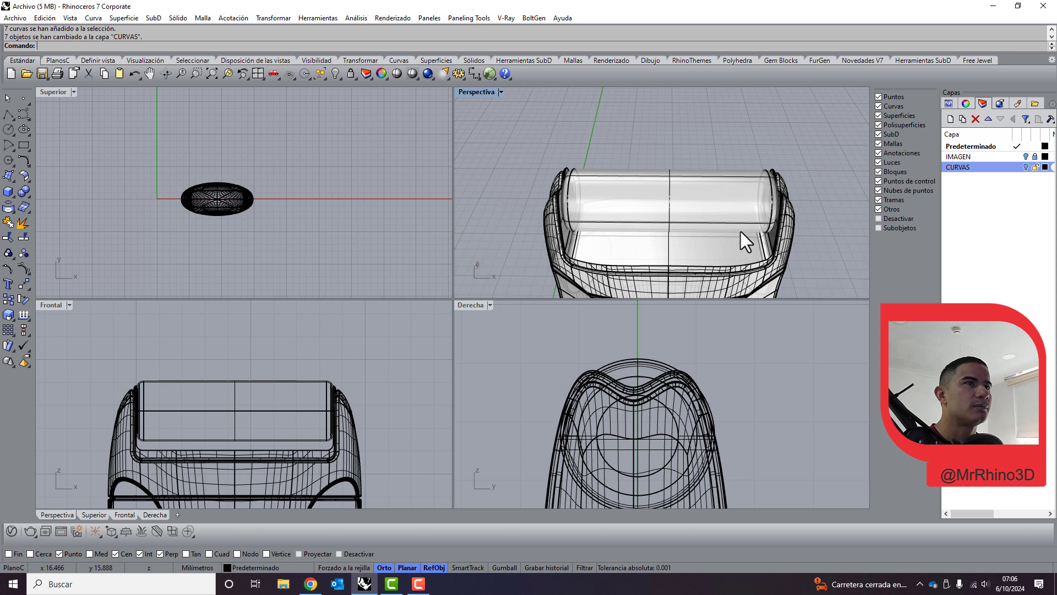
left_click(732, 196)
left_click(340, 79)
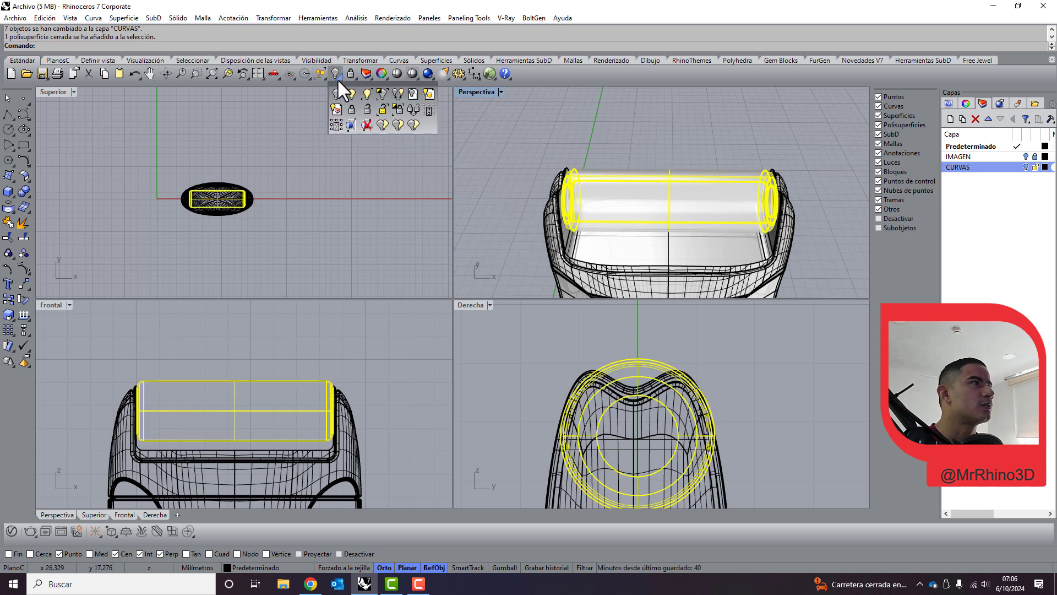
left_click(380, 96)
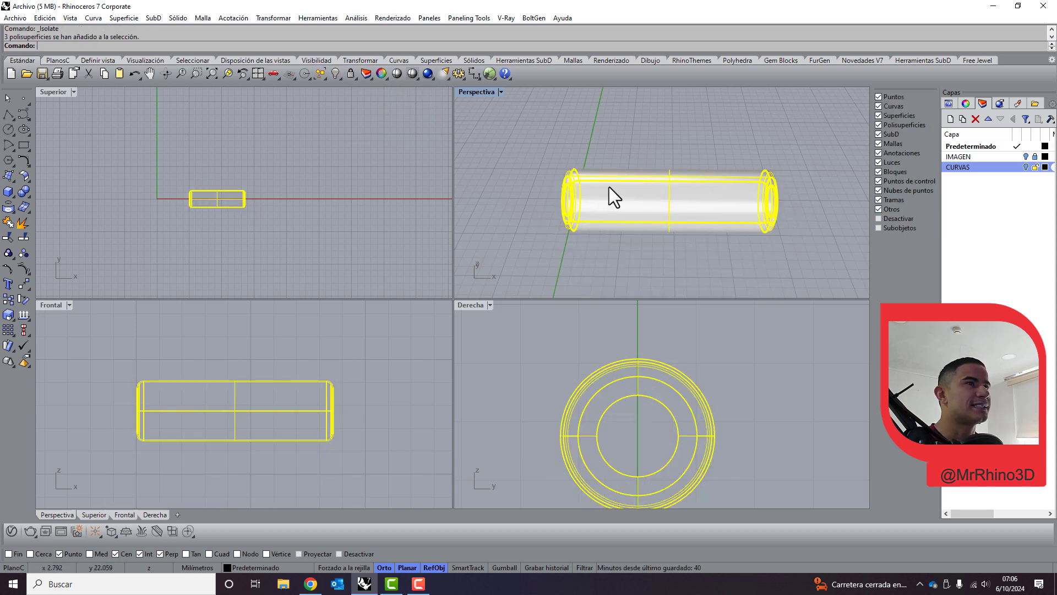
right_click_drag(609, 192, 645, 237)
left_click(645, 238)
scroll(549, 186, "down", 3)
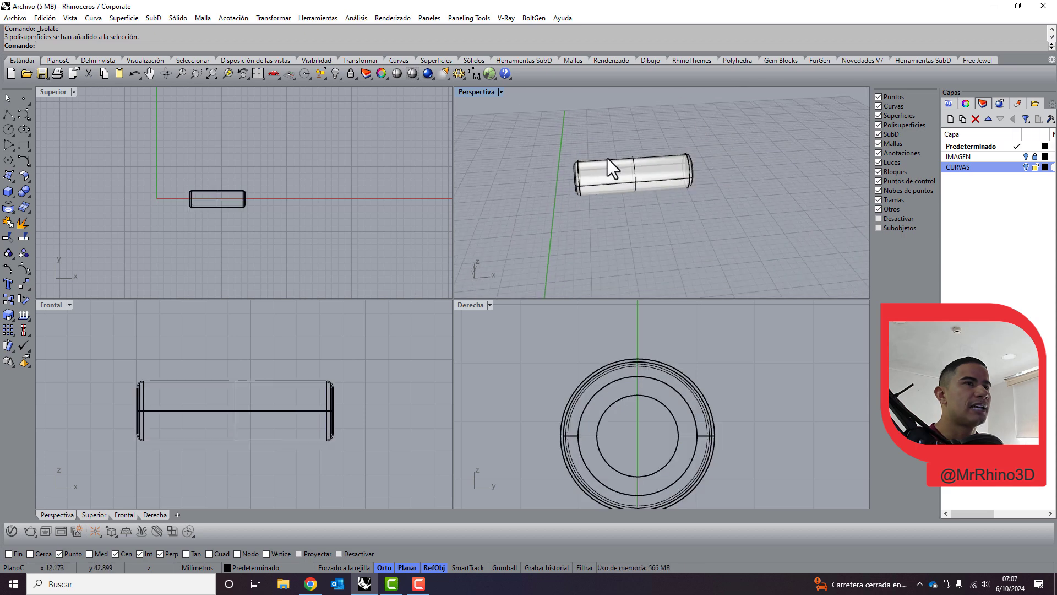
scroll(611, 170, "up", 1)
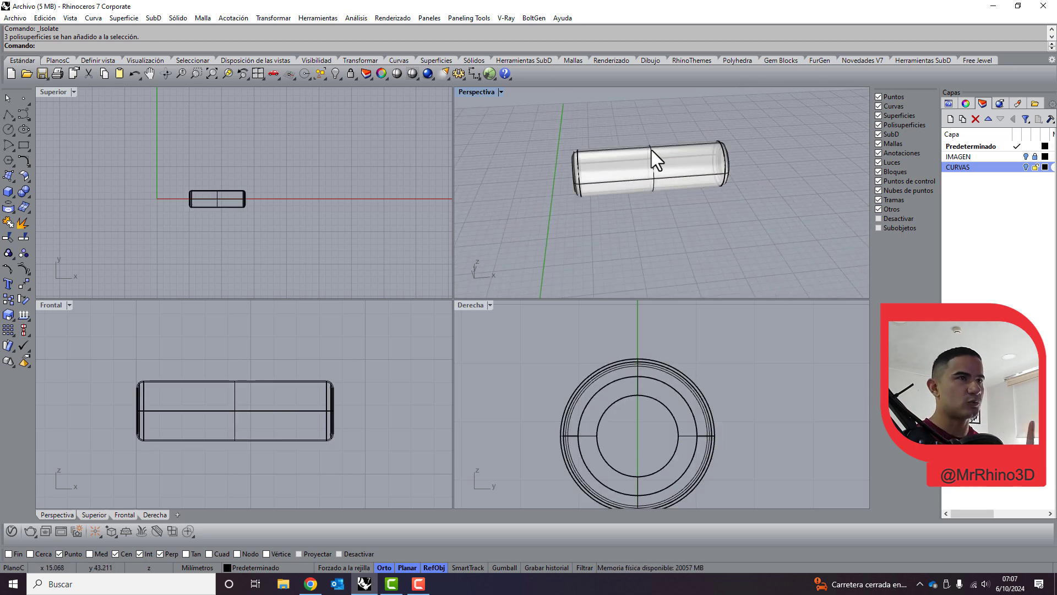
scroll(655, 145, "up", 3)
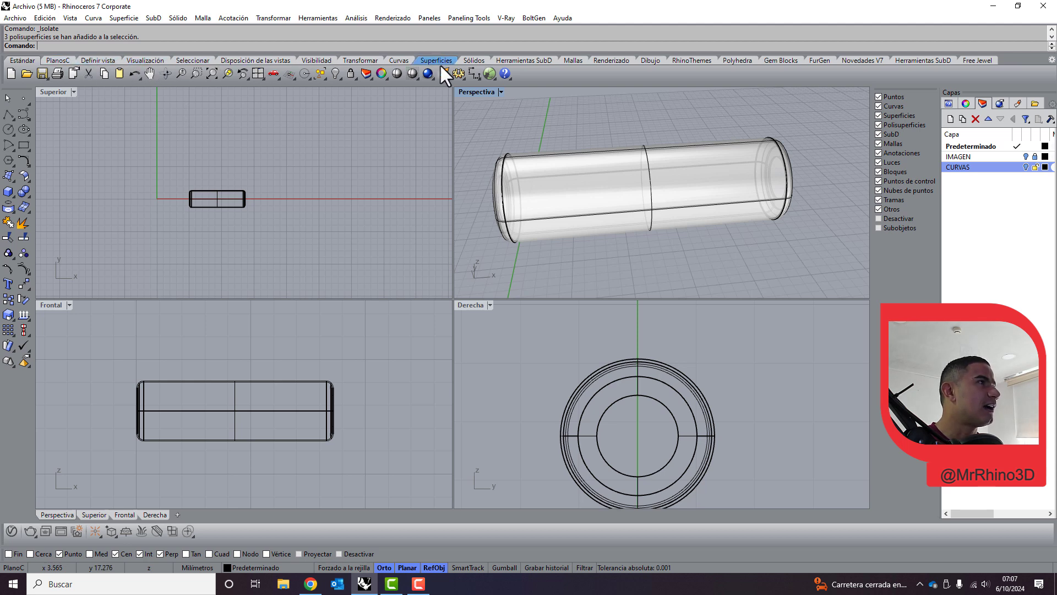
left_click(388, 61)
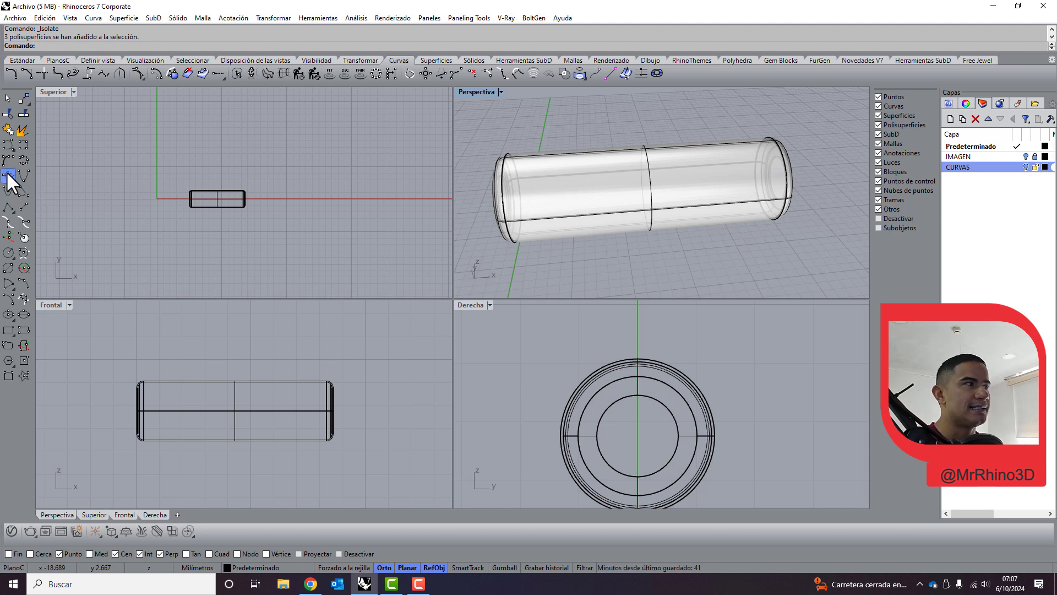
left_click(8, 176)
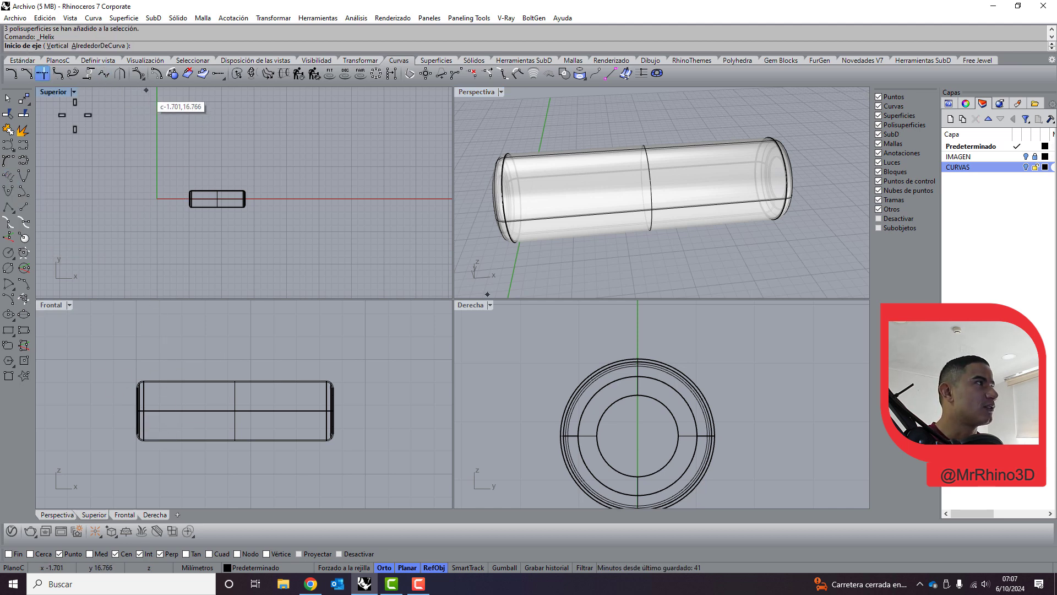
right_click_drag(309, 385, 250, 451)
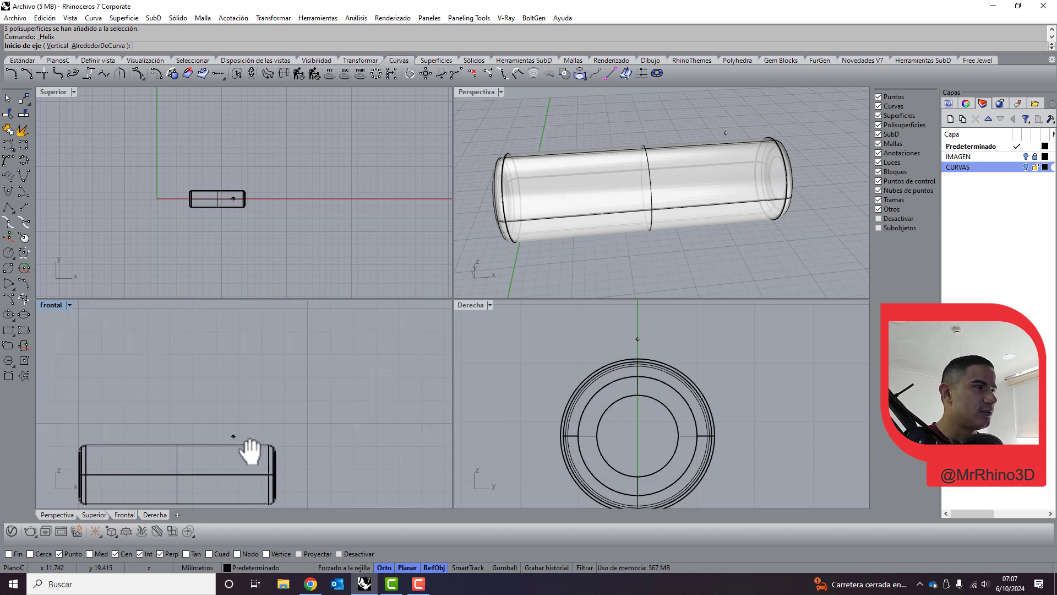
left_click(312, 419)
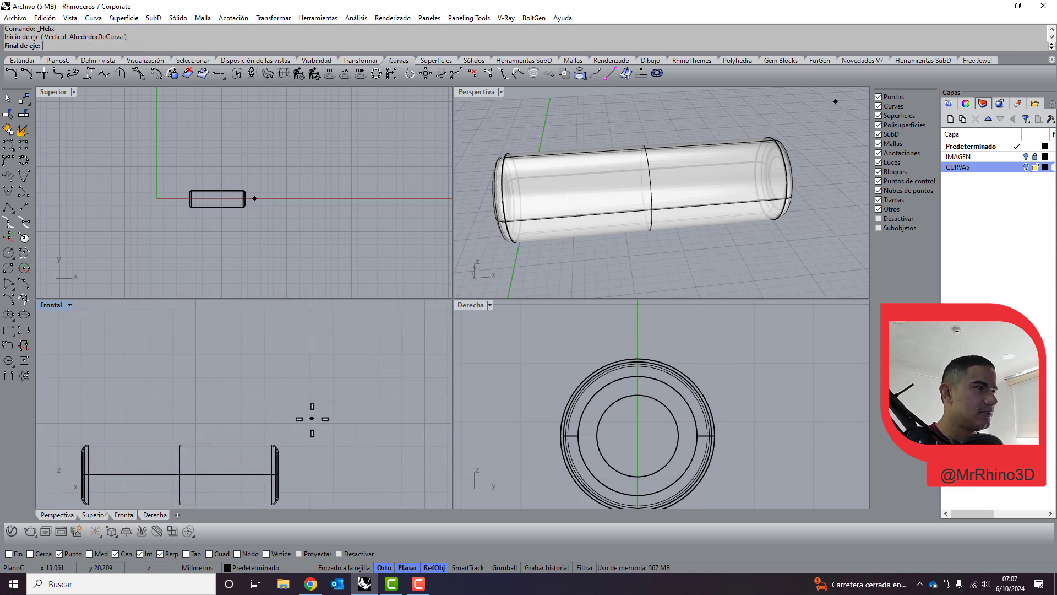
left_click(312, 350)
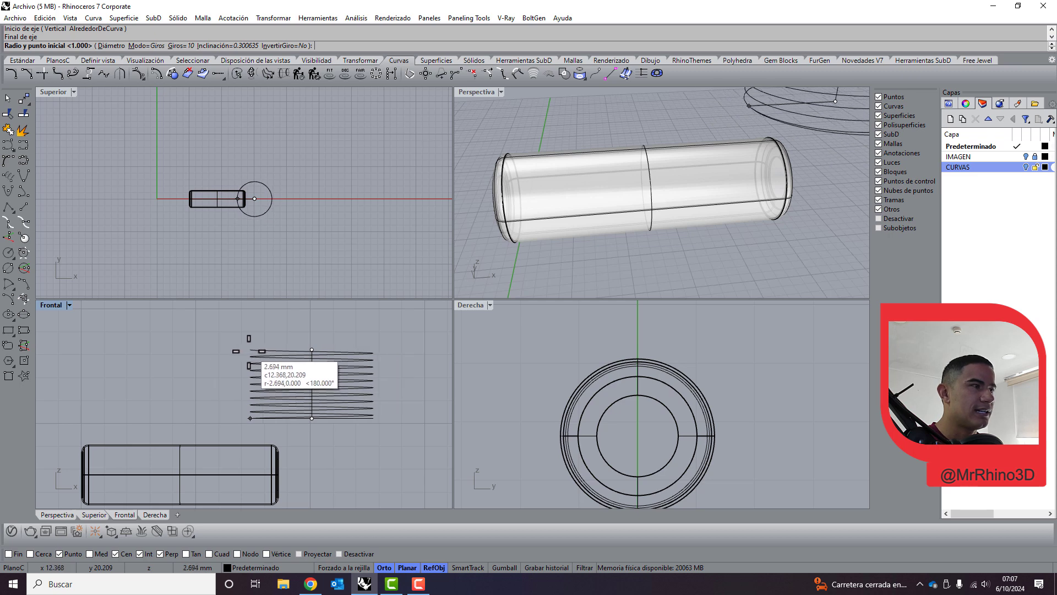
left_click(230, 362)
scroll(602, 242, "down", 3)
scroll(629, 226, "down", 3)
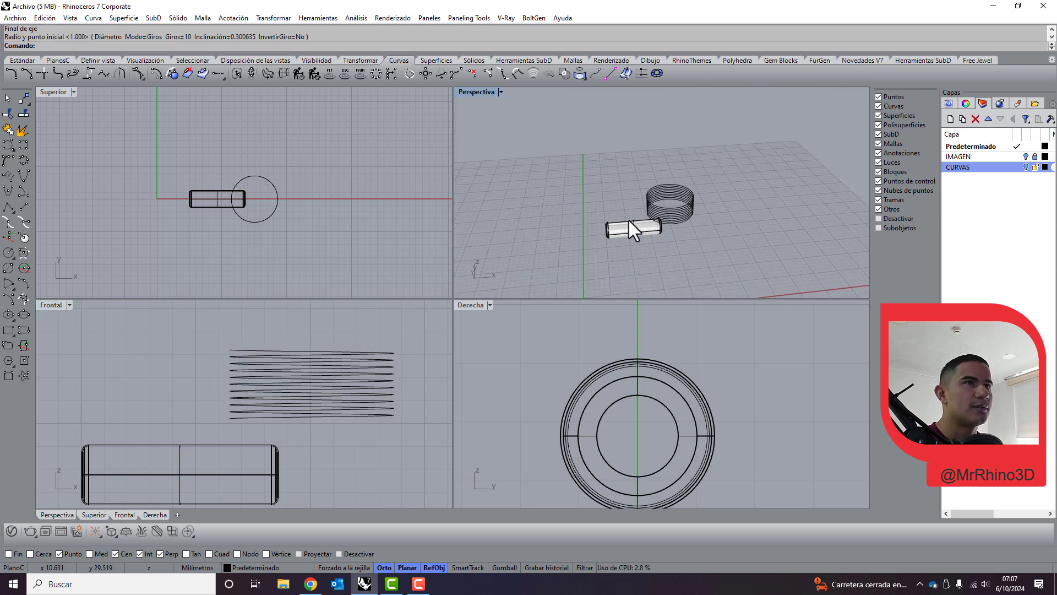
scroll(717, 178, "up", 3)
scroll(710, 220, "up", 3)
right_click_drag(700, 254, 707, 187)
scroll(774, 177, "down", 3)
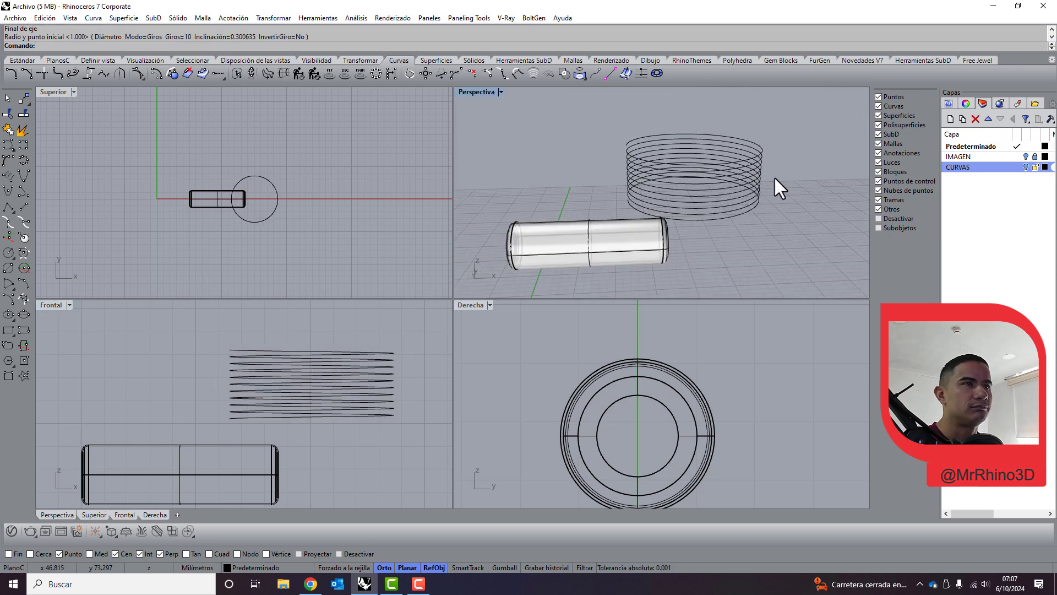
scroll(616, 149, "up", 2)
left_click(695, 183)
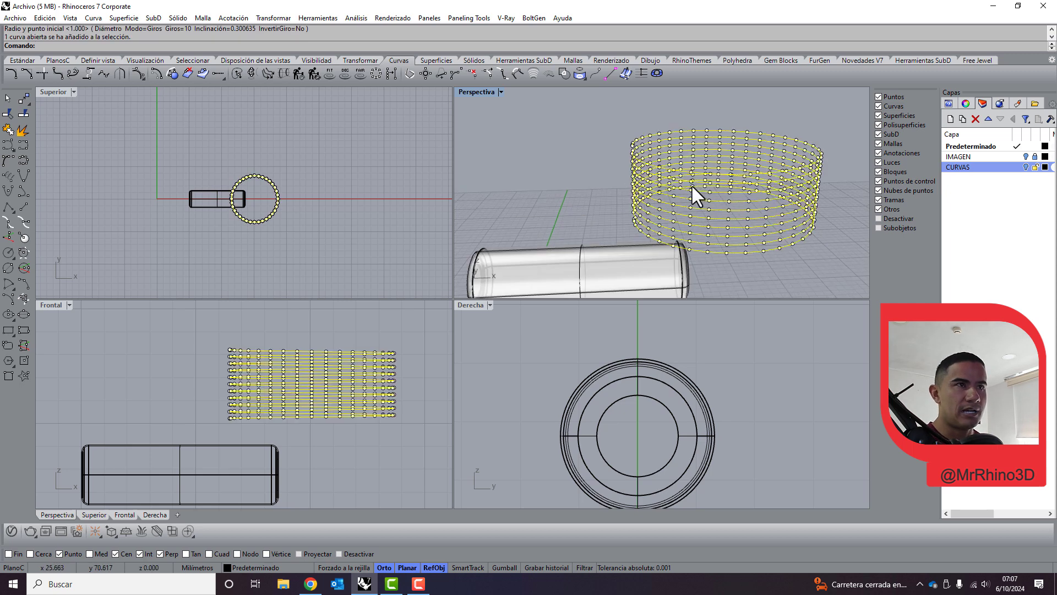
key("Delete")
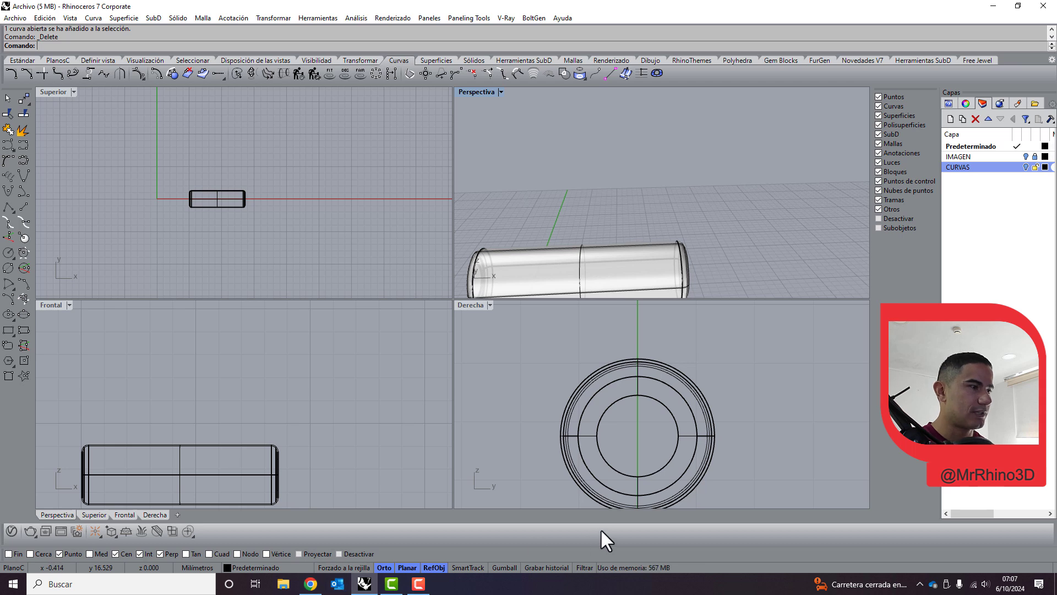
right_click_drag(286, 491, 270, 352)
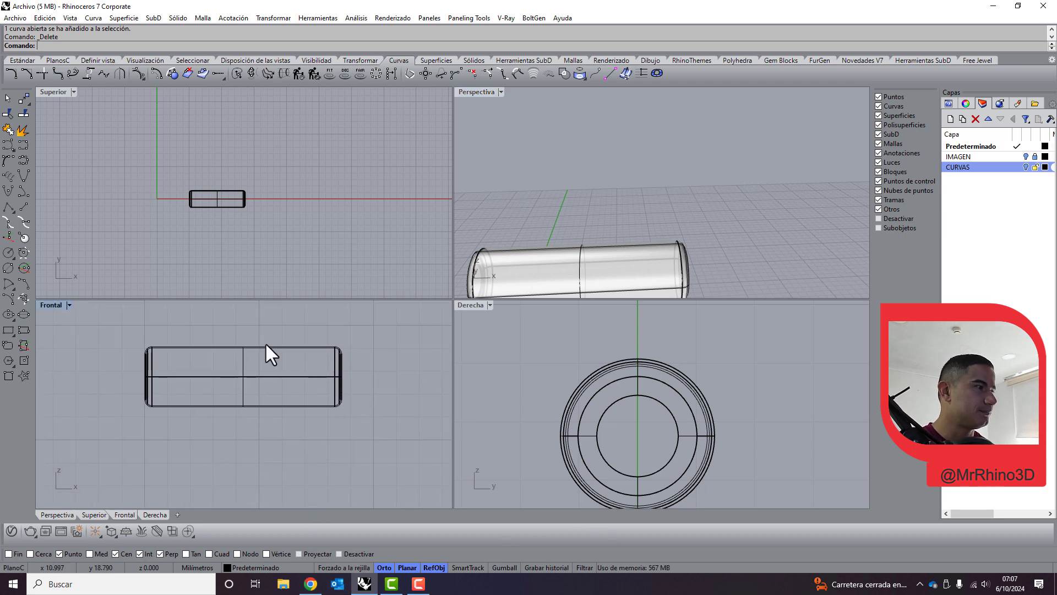
scroll(237, 352, "up", 2)
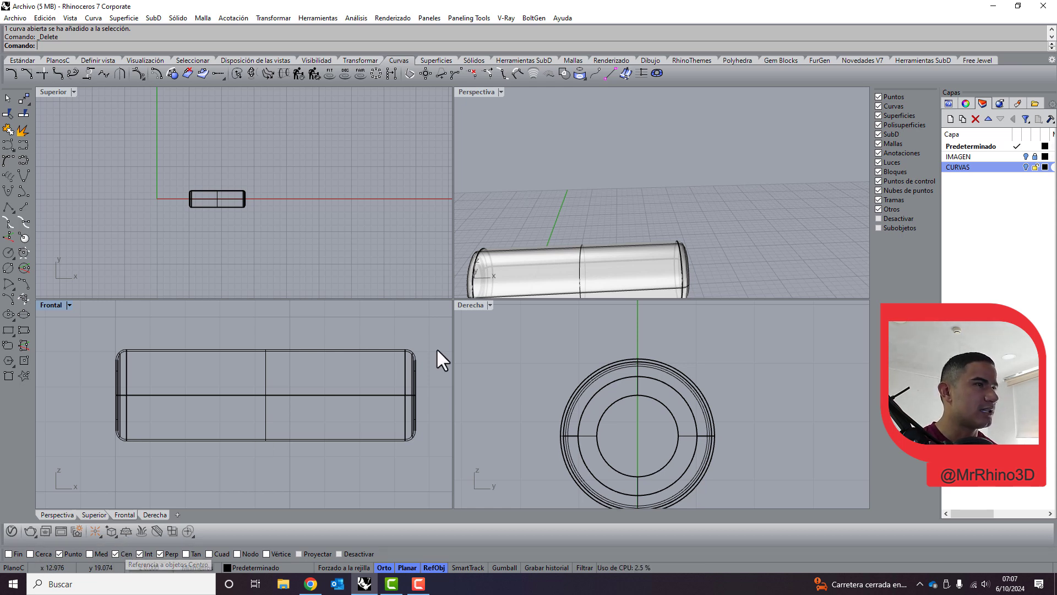
scroll(801, 107, "down", 3)
scroll(760, 196, "up", 3)
mouse_move(760, 196)
right_mouse_down()
mouse_move(748, 192)
mouse_move(795, 188)
right_mouse_up()
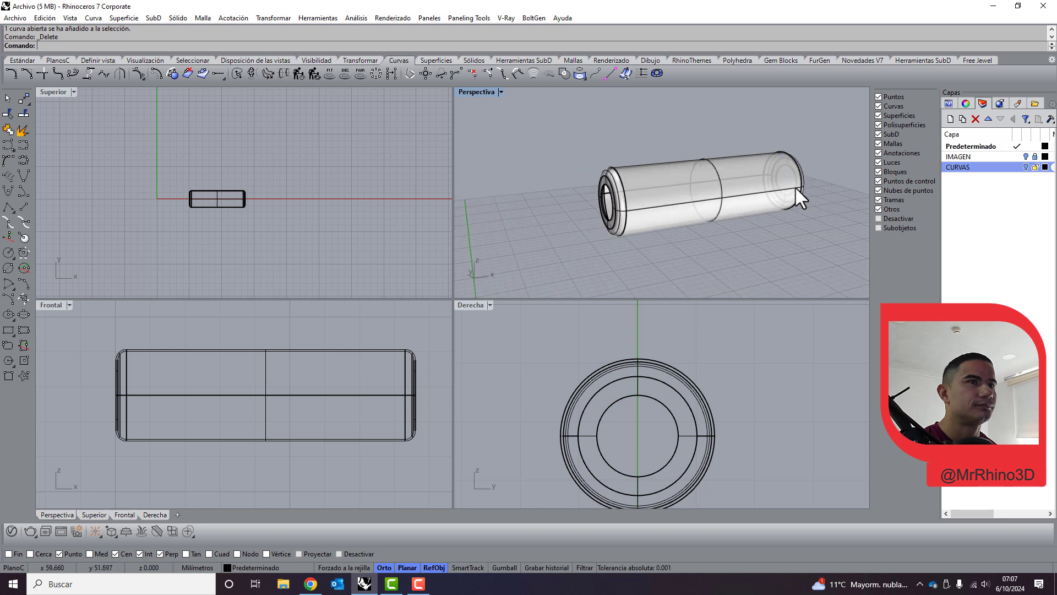
Start a helix with Intersection snap off, its axis spanning the cylinder's length.
scroll(805, 183, "up", 2)
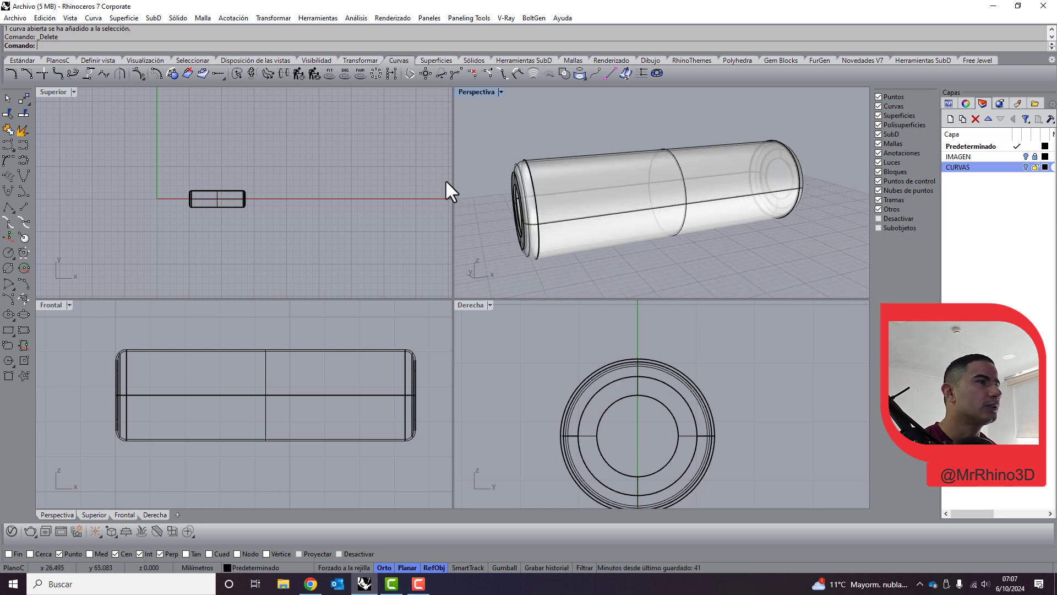
left_click(8, 176)
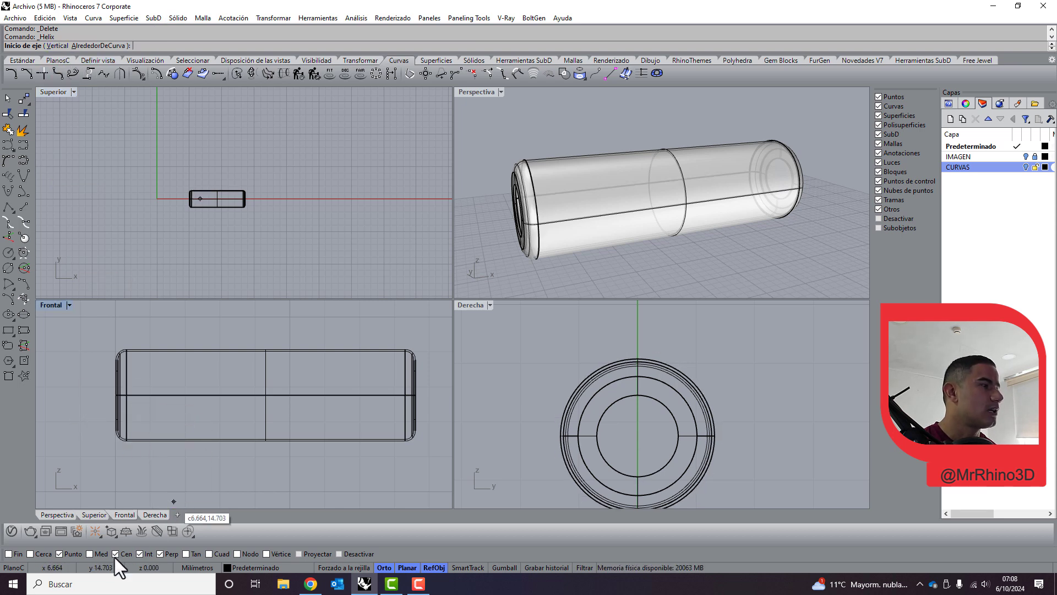
left_click(141, 554)
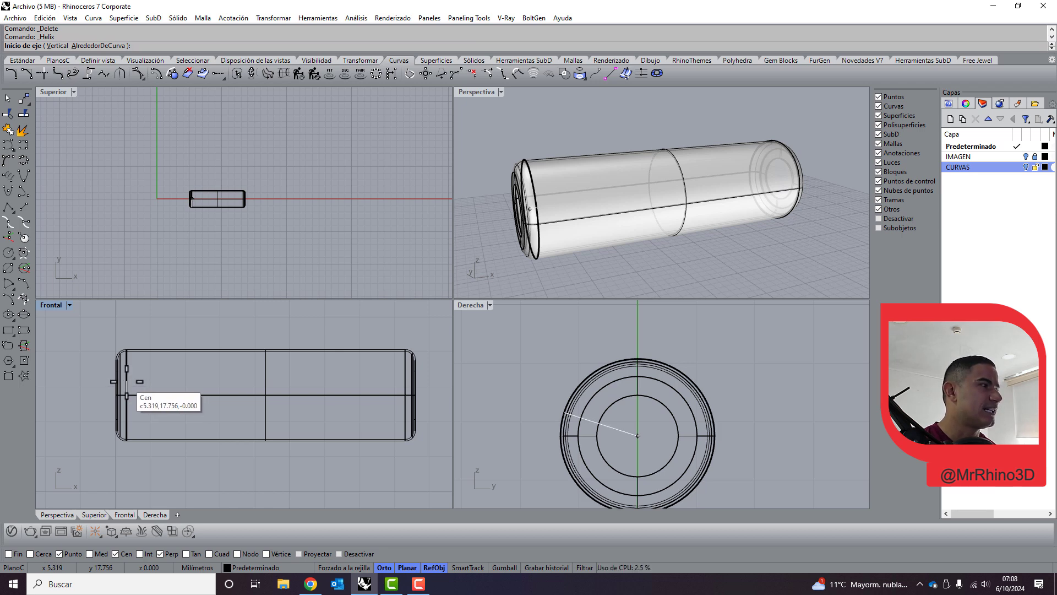
left_click(127, 395)
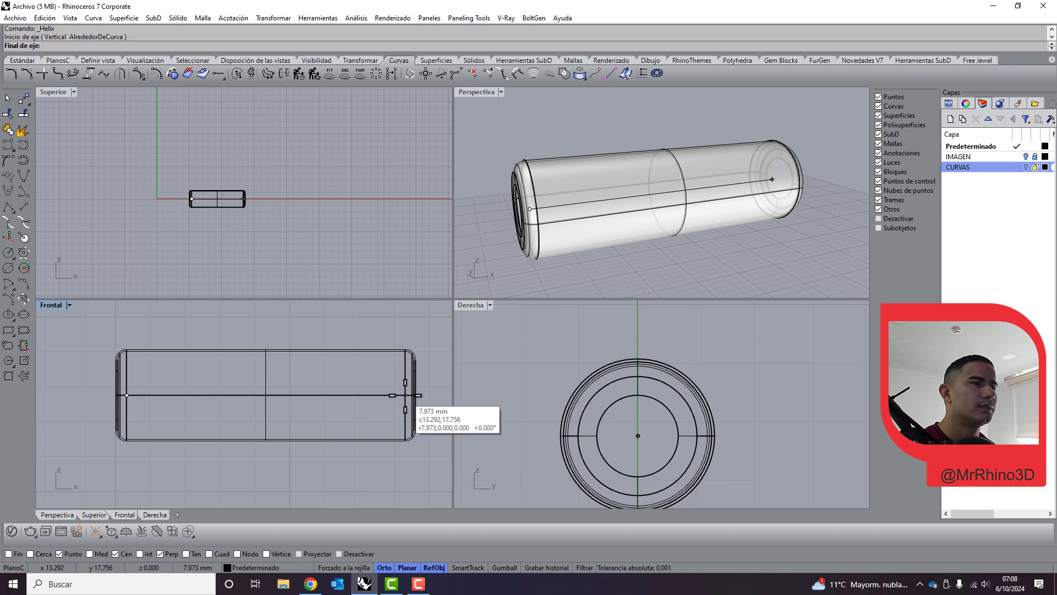
left_click(406, 395)
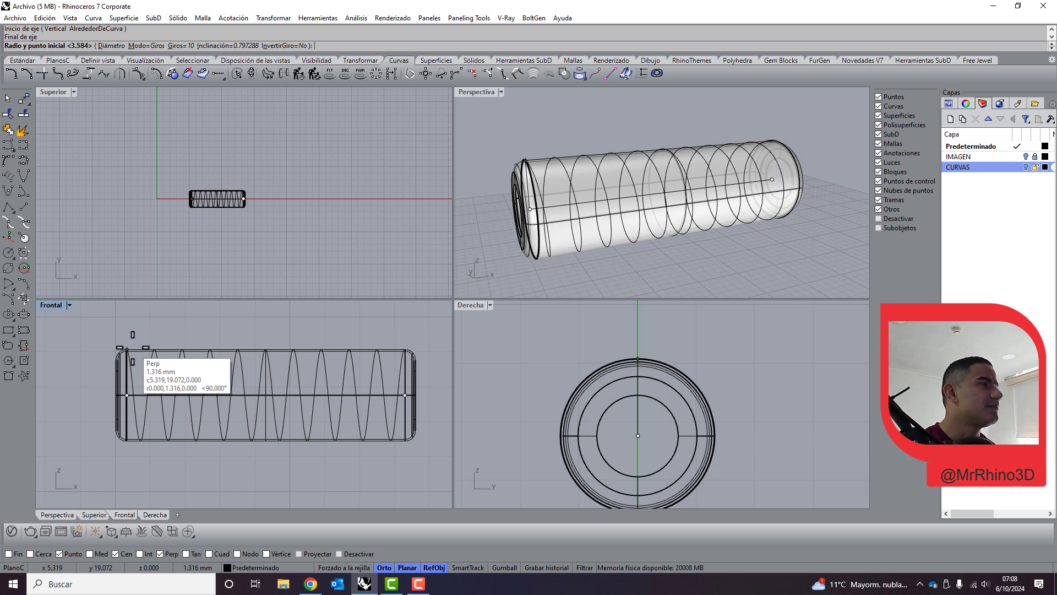
Set the helix to 20 turns in Giros mode and finish it around the cylinder.
left_click(181, 46)
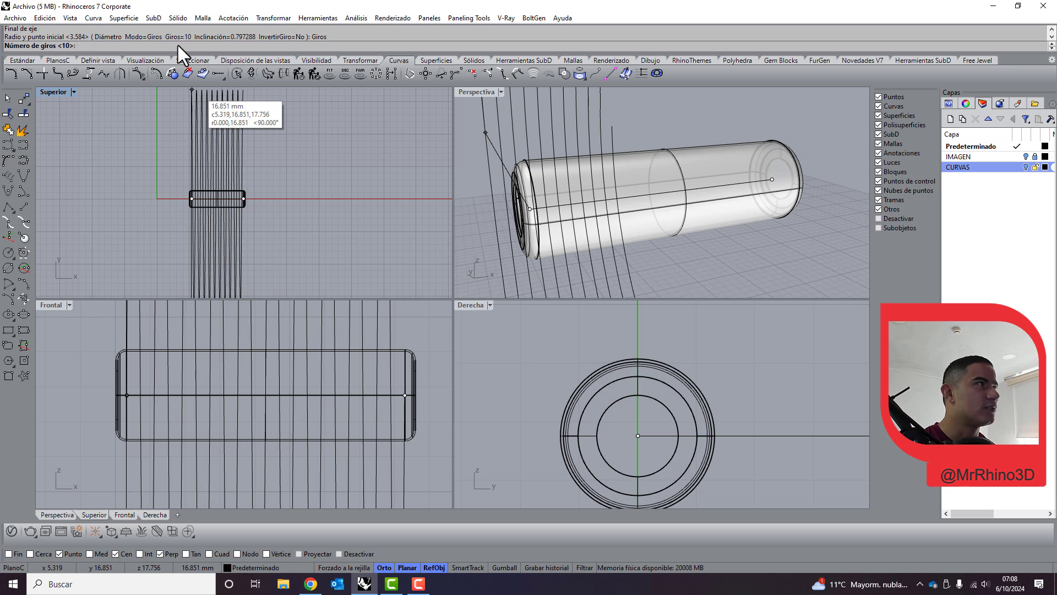
type("15")
key("Return")
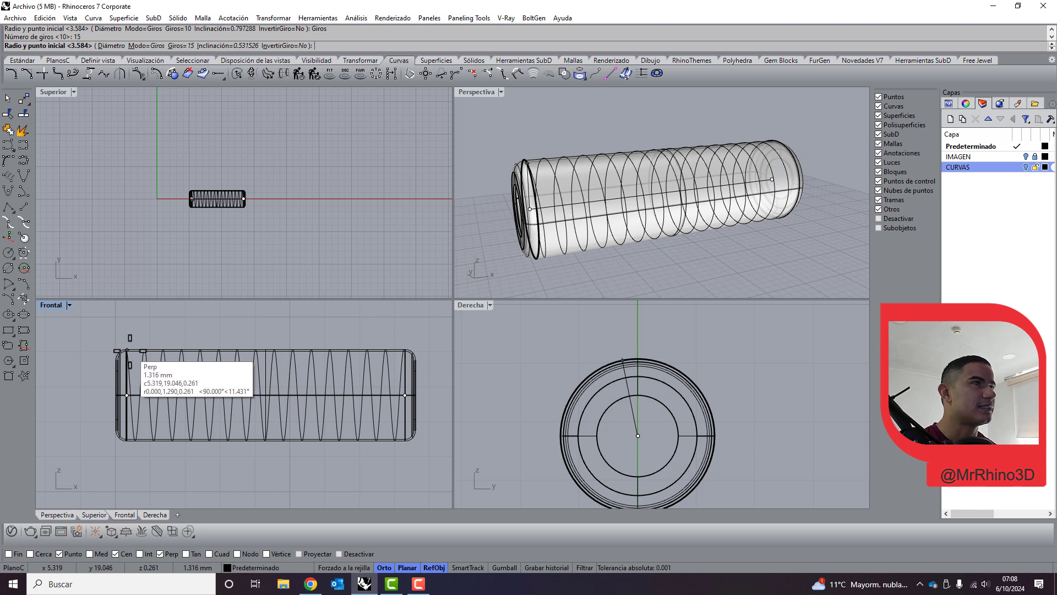
left_click(182, 45)
type("20")
key("Return")
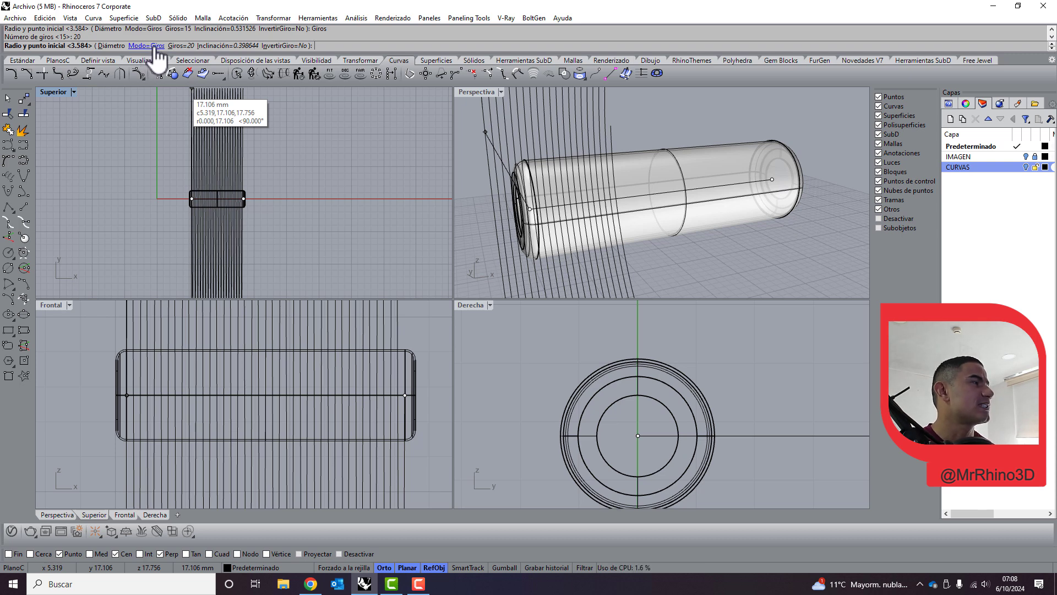
left_click(158, 47)
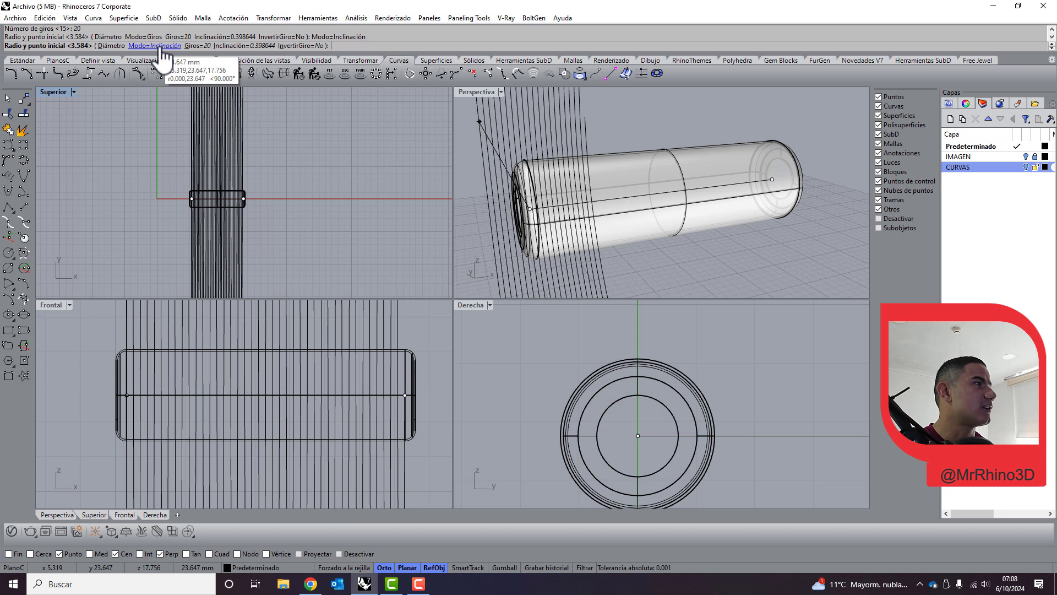
left_click(160, 46)
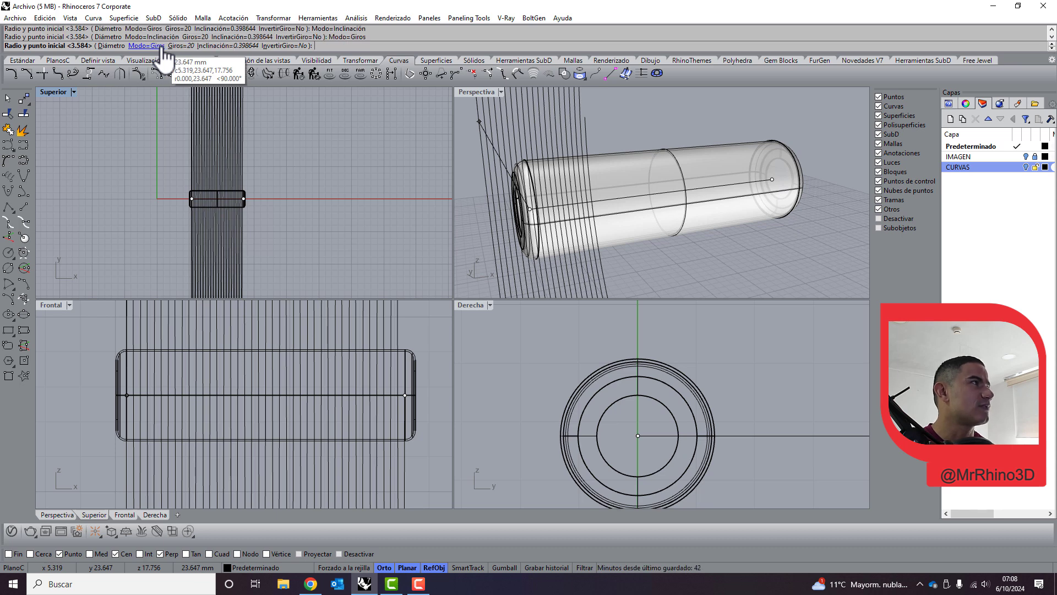
left_click(128, 348)
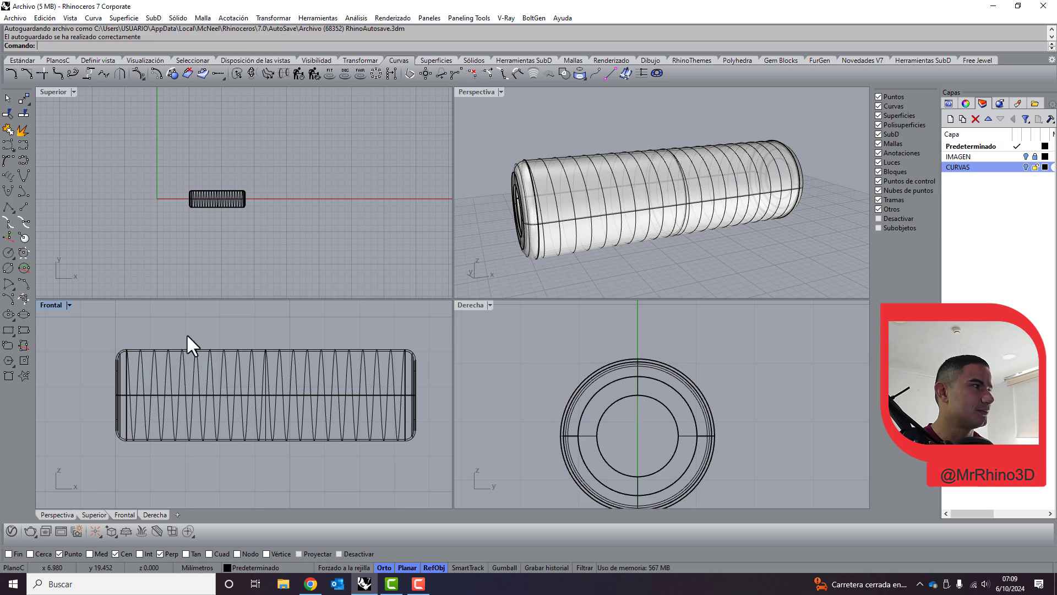
mouse_move(652, 231)
right_mouse_down()
mouse_move(732, 229)
mouse_move(639, 233)
right_mouse_up()
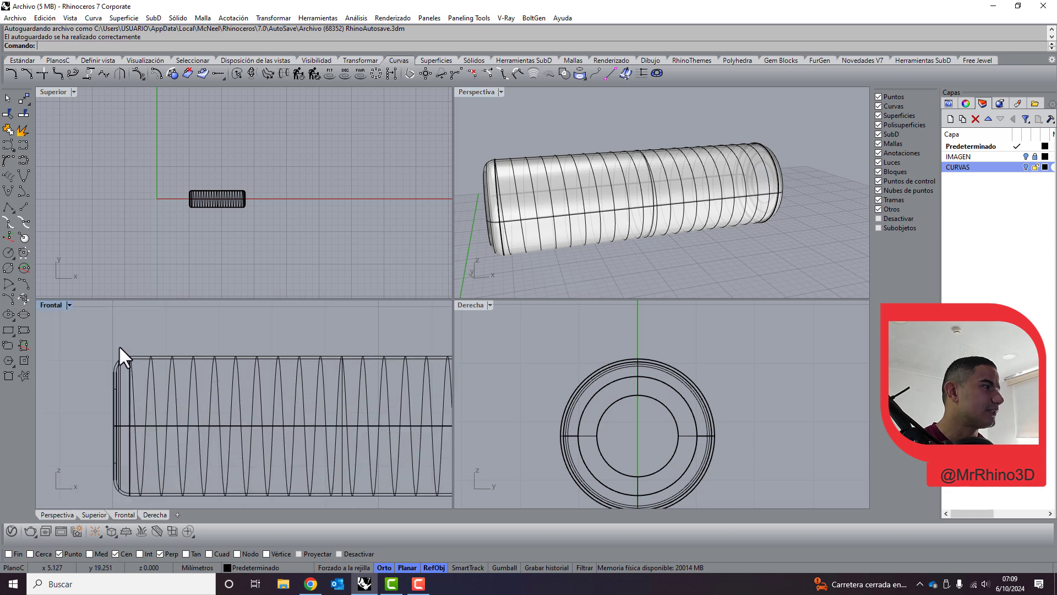
scroll(119, 348, "up", 2)
left_click(153, 377)
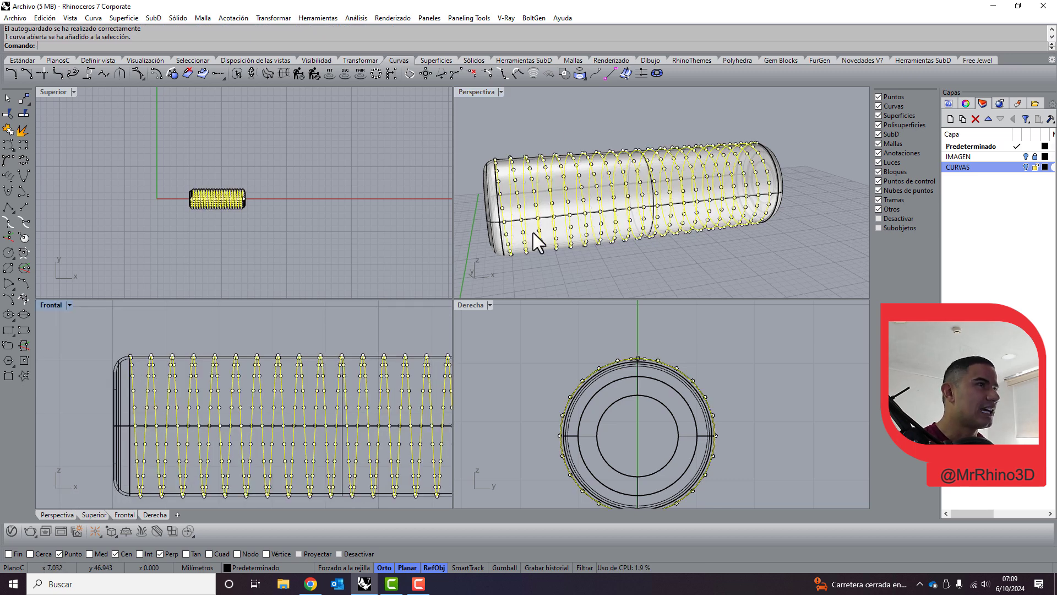
right_click_drag(533, 233, 583, 230)
scroll(669, 169, "up", 3)
scroll(615, 176, "up", 2)
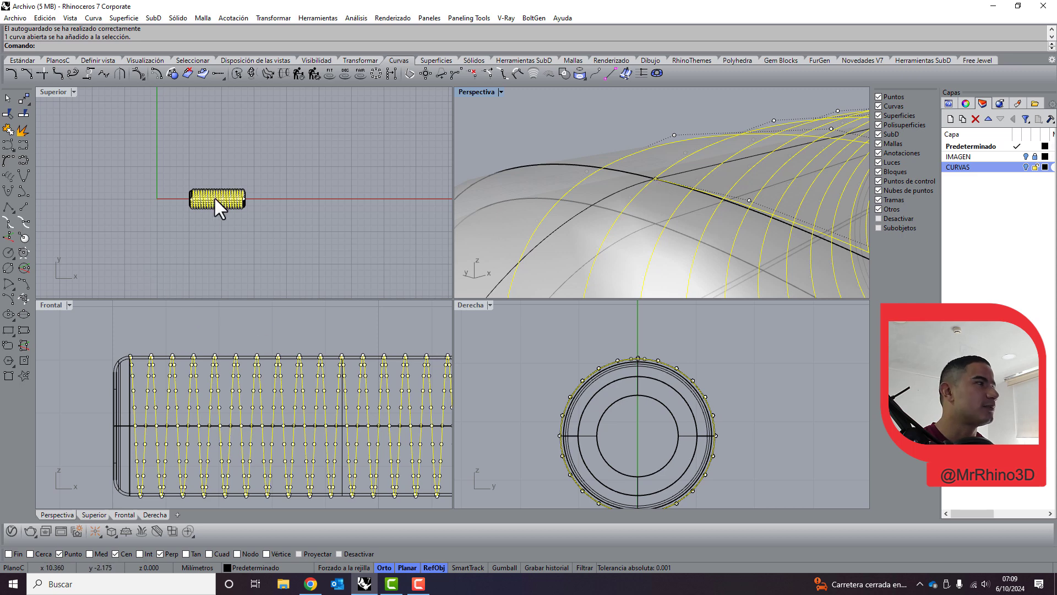
scroll(215, 198, "up", 3)
scroll(163, 220, "up", 4)
scroll(213, 213, "up", 4)
scroll(157, 238, "up", 4)
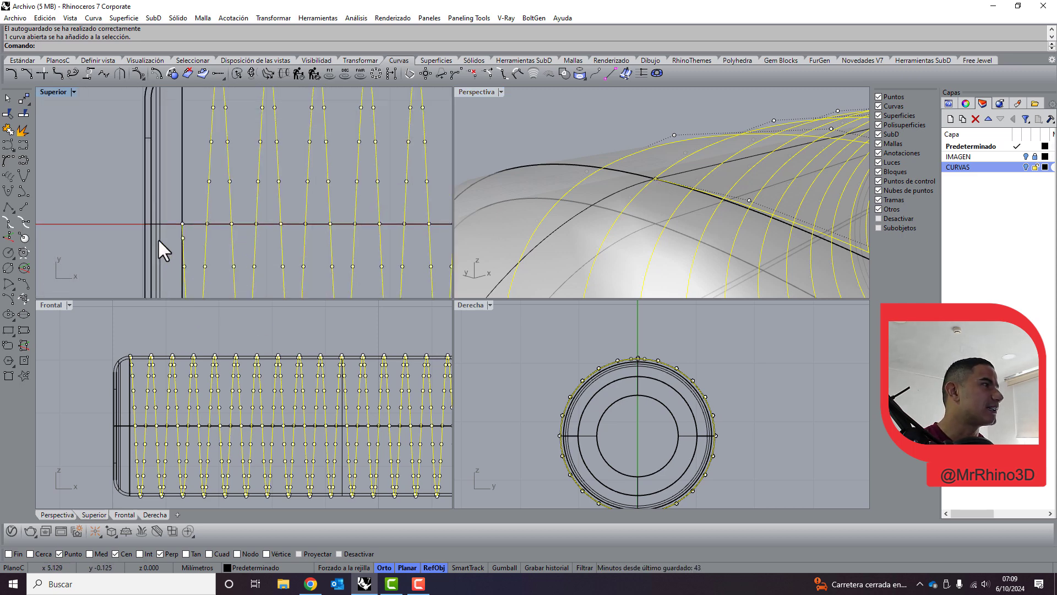
scroll(170, 228, "up", 3)
scroll(251, 193, "up", 3)
scroll(272, 189, "up", 2)
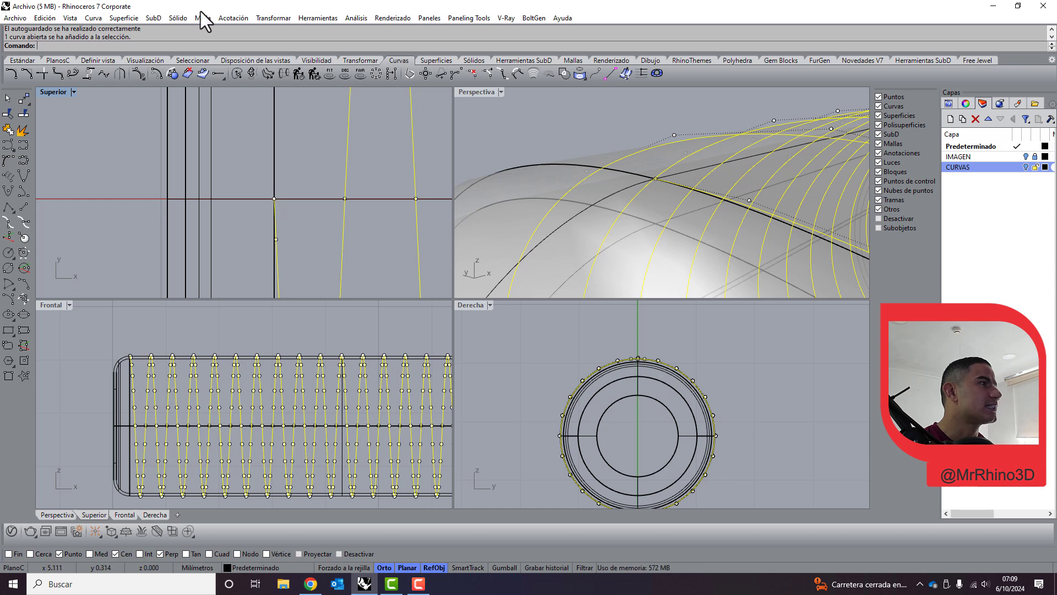
Create a small pin cylinder (radius 0.696) at the helix end point, then lower it slightly.
left_click(176, 19)
left_click(232, 54)
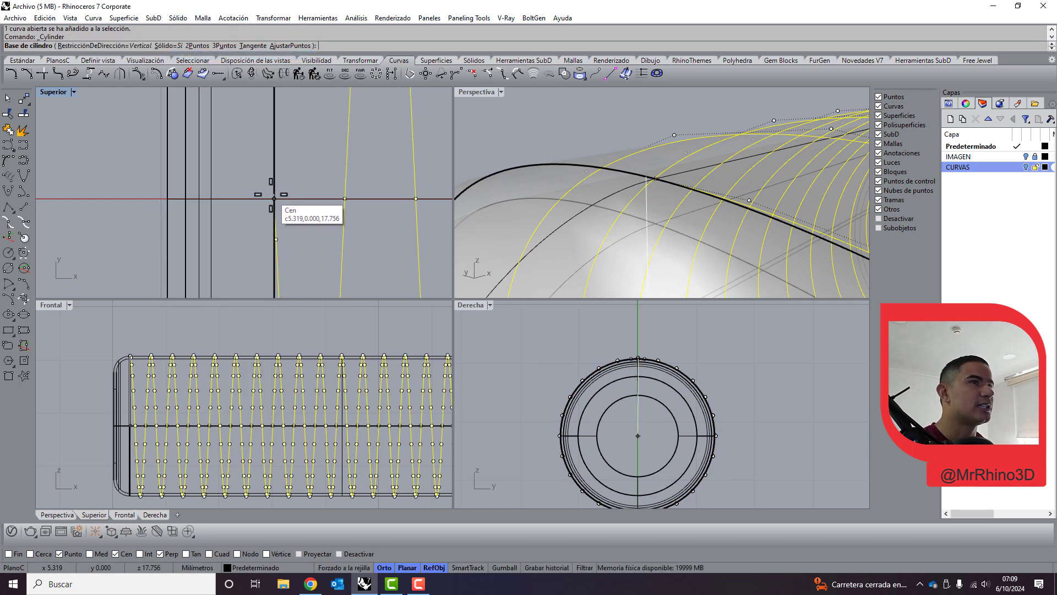
left_click(15, 551)
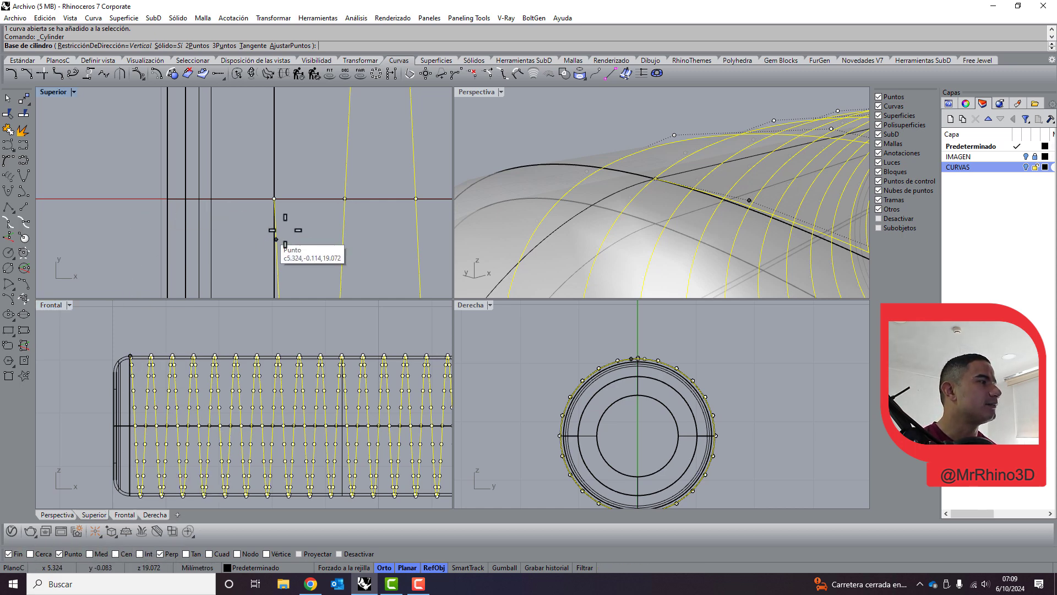
left_click(274, 199)
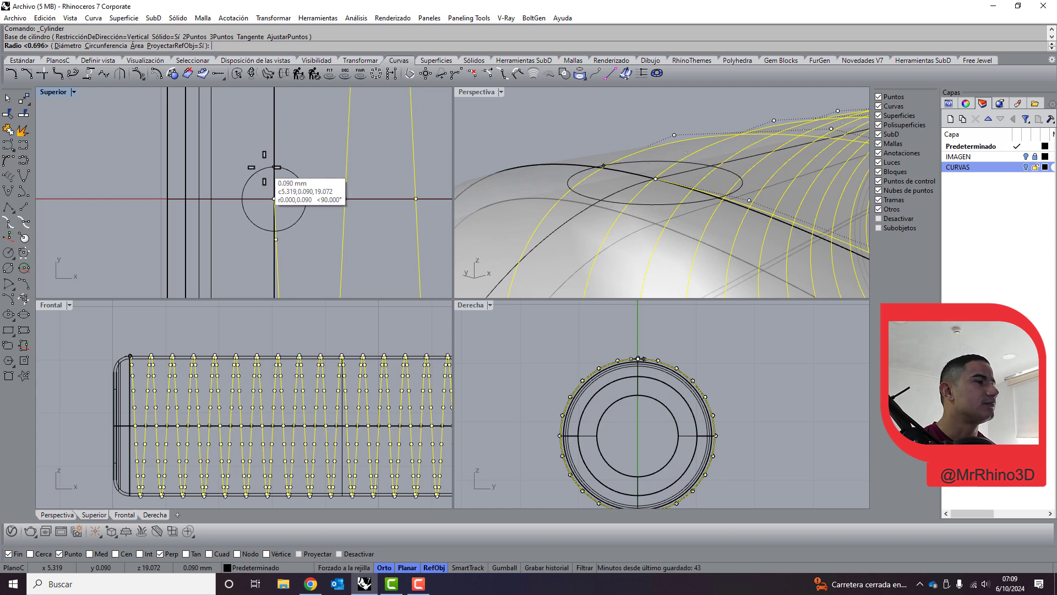
left_click(277, 167)
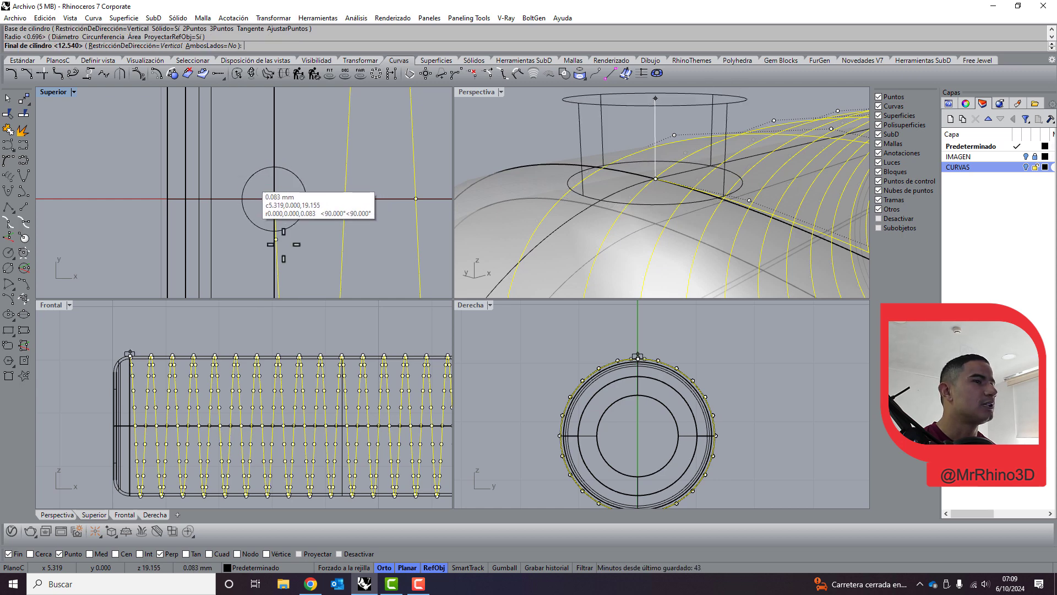
left_click(625, 317)
left_click_drag(636, 315, 637, 335)
left_click(543, 346)
left_click(511, 170)
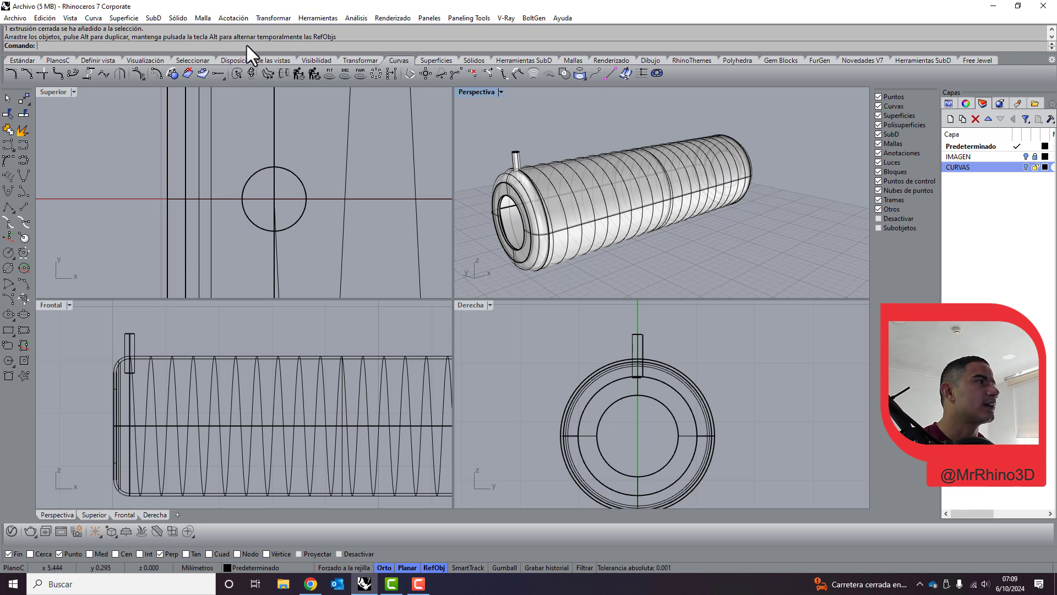
left_click(519, 155)
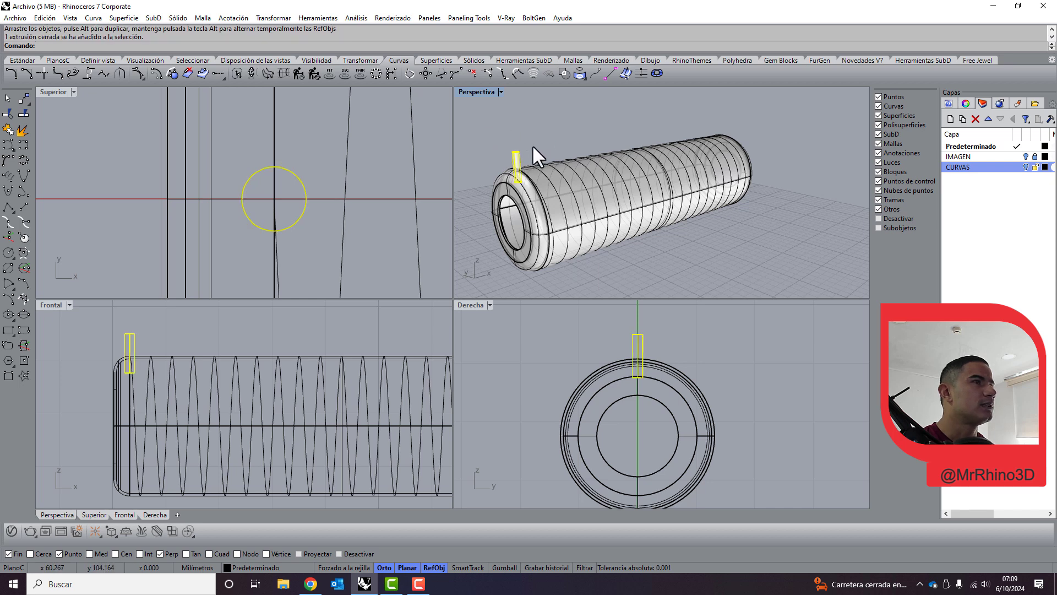
Create a new layer named CILINDRO.
right_click(979, 194)
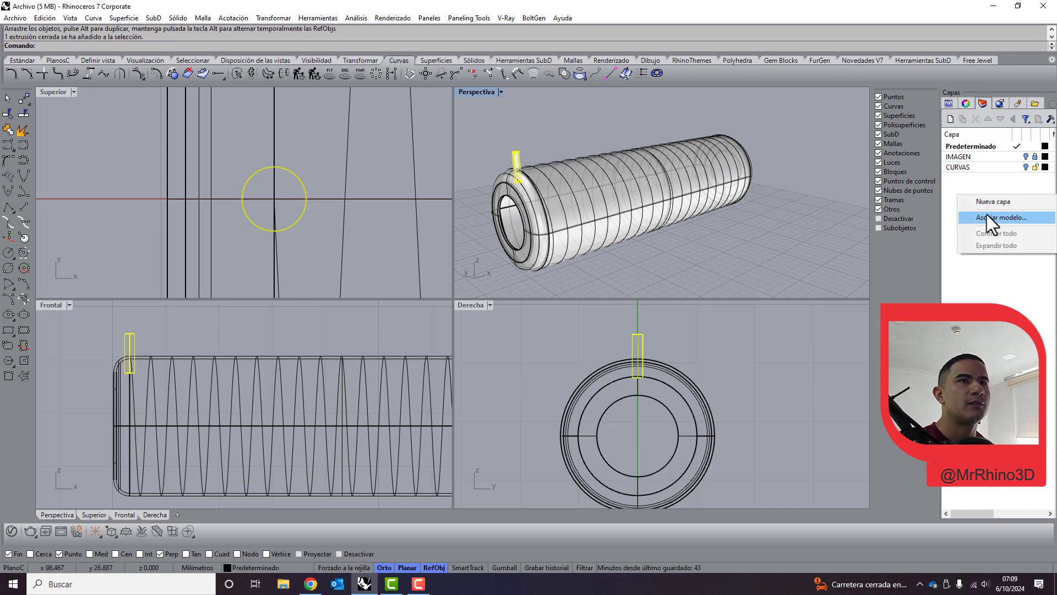
left_click(994, 202)
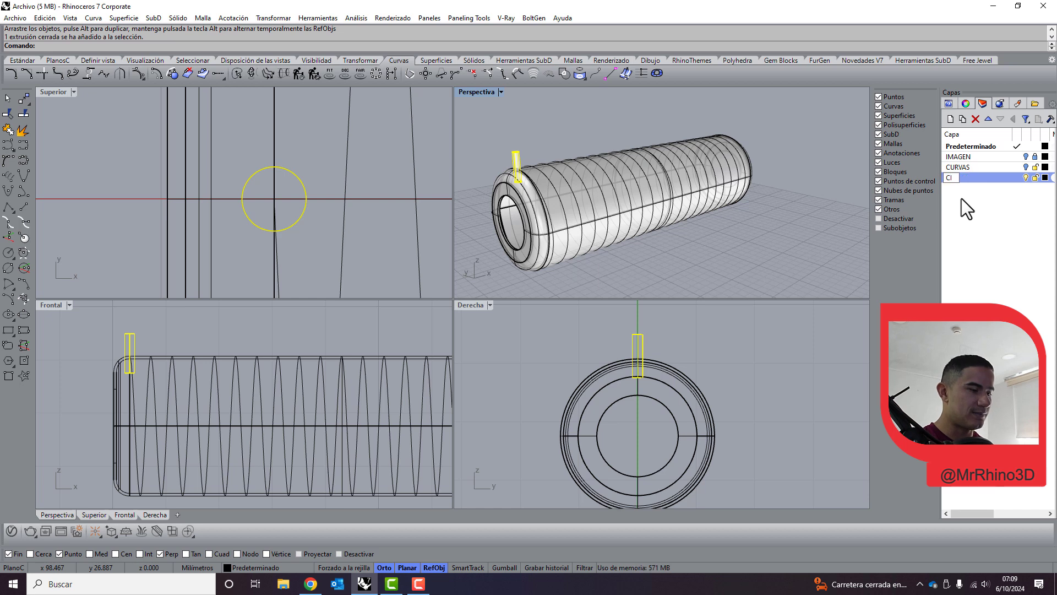
type("CILINDRO")
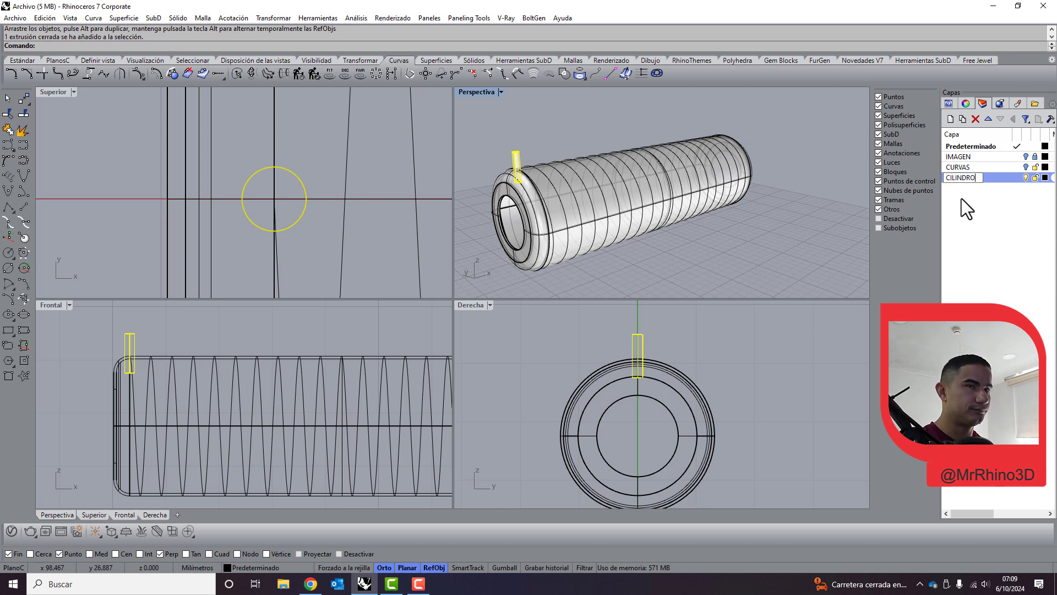
key("Return")
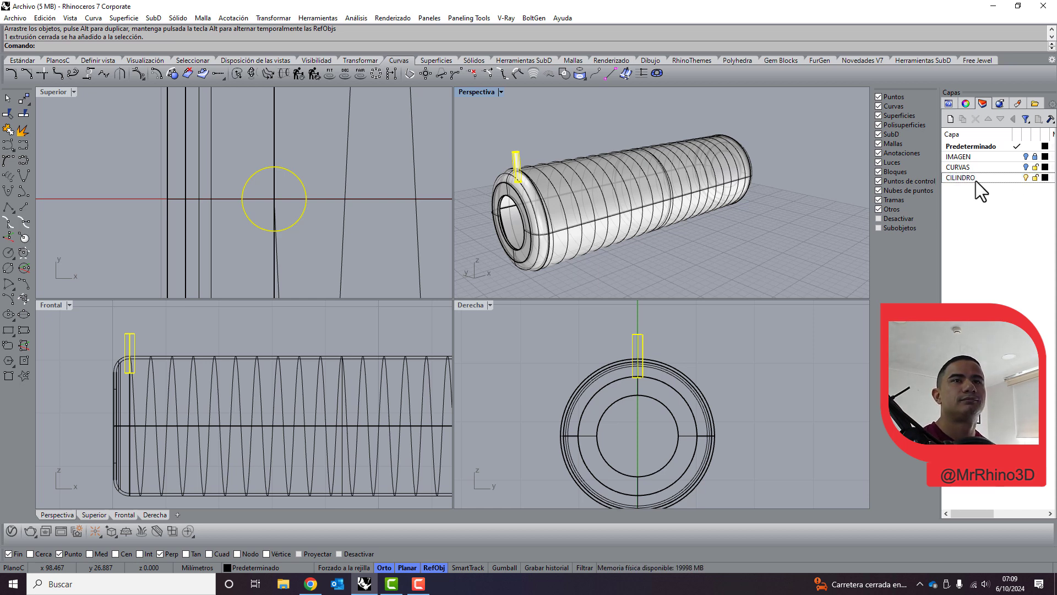
Move the pin onto the CILINDRO layer and set the layer colour to red.
right_click(975, 179)
left_click(1046, 366)
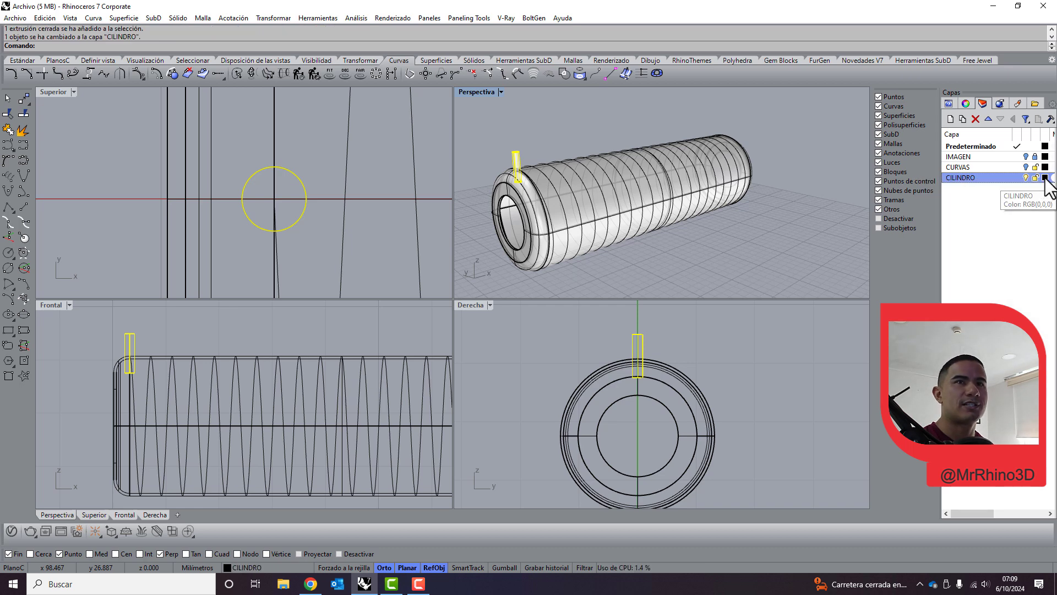
left_click(1045, 178)
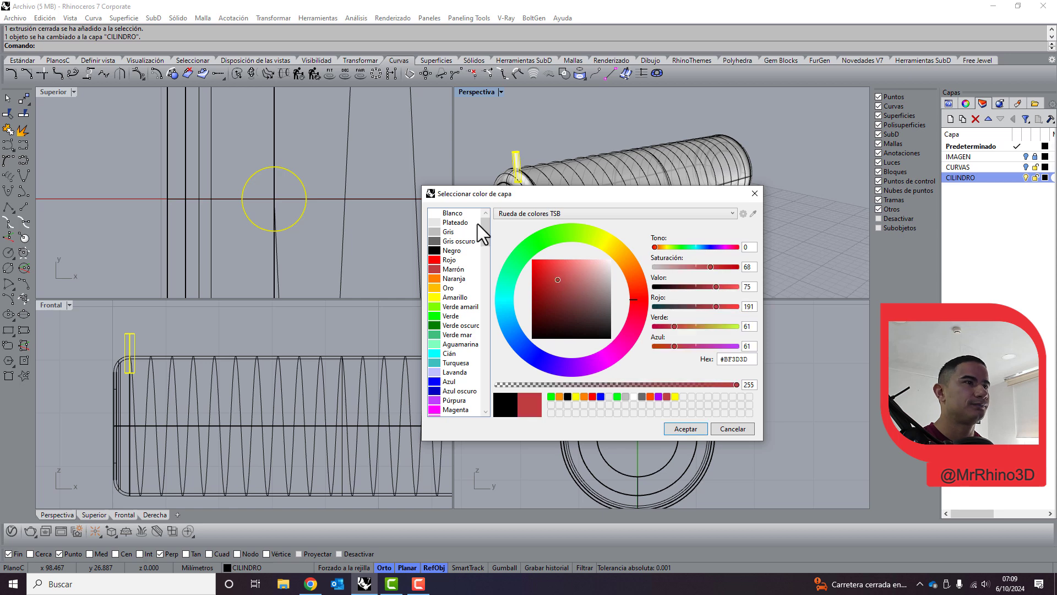
left_click(539, 257)
left_click(685, 428)
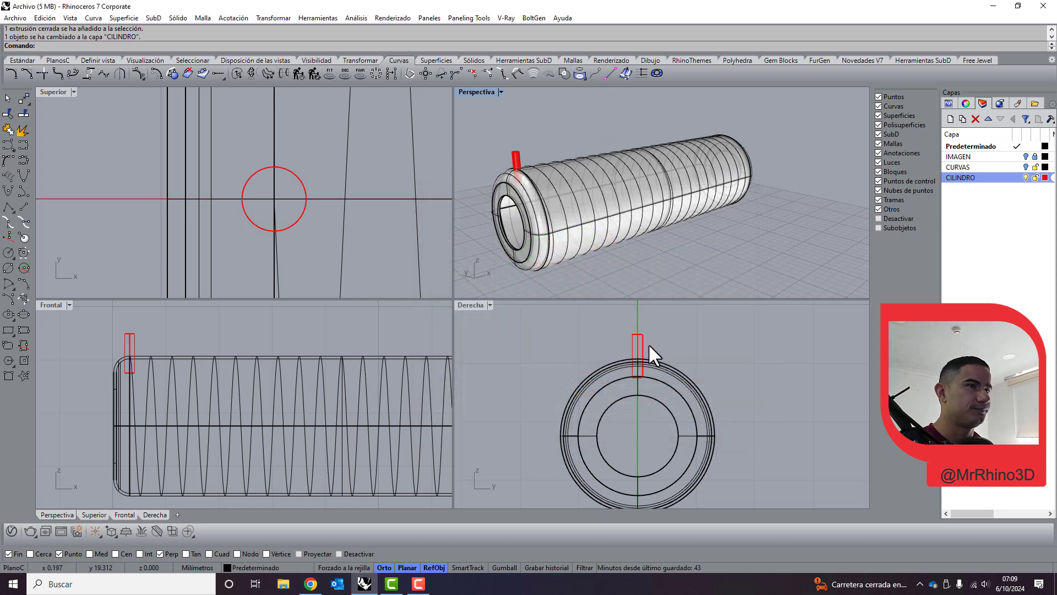
left_click(633, 341)
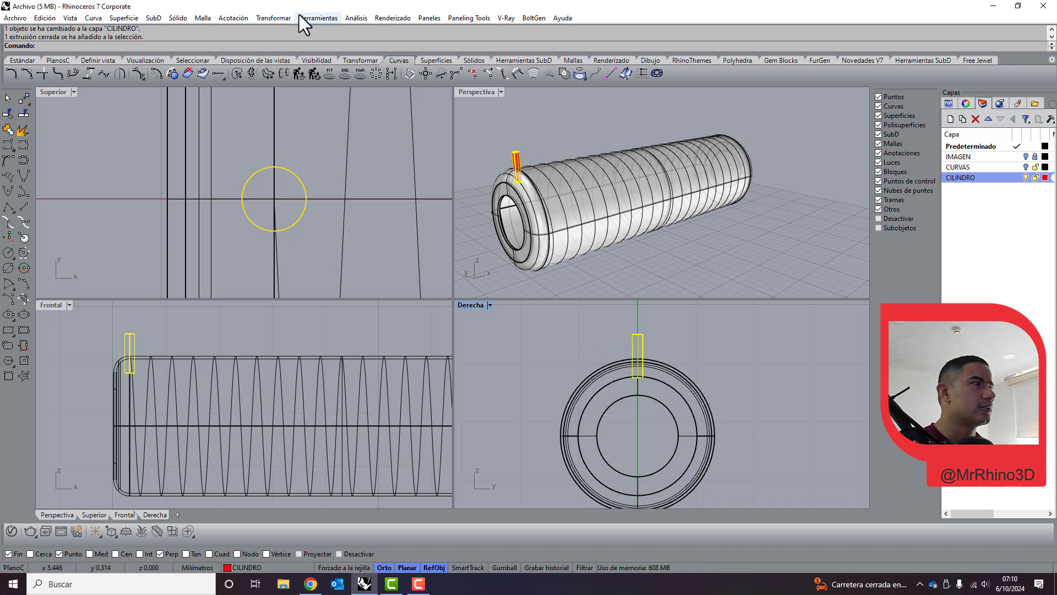
Browse the Transform menu's array options down to Array along curve on surface.
left_click(175, 21)
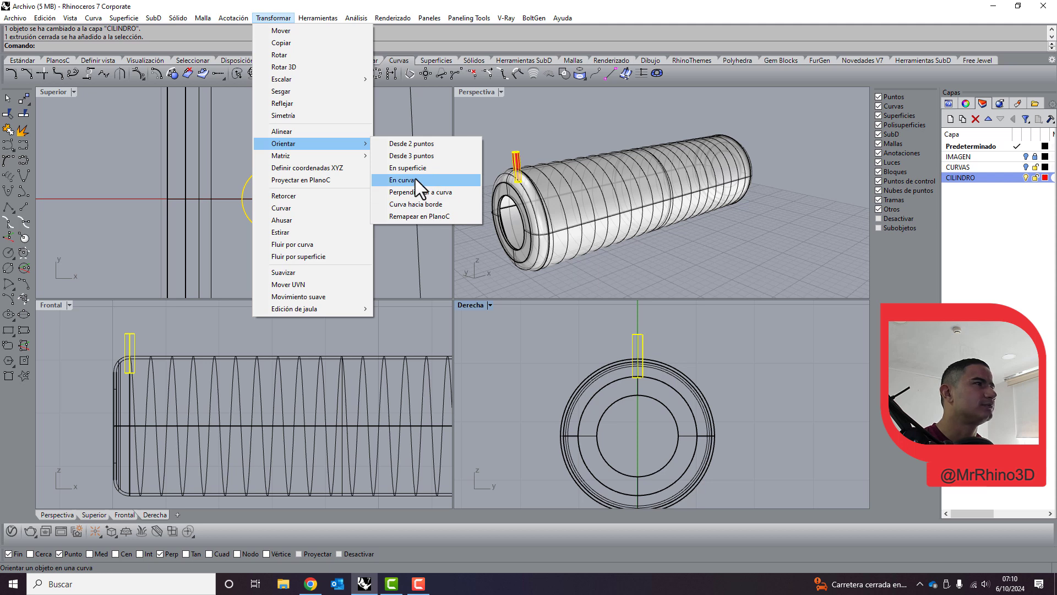
mouse_move(312, 155)
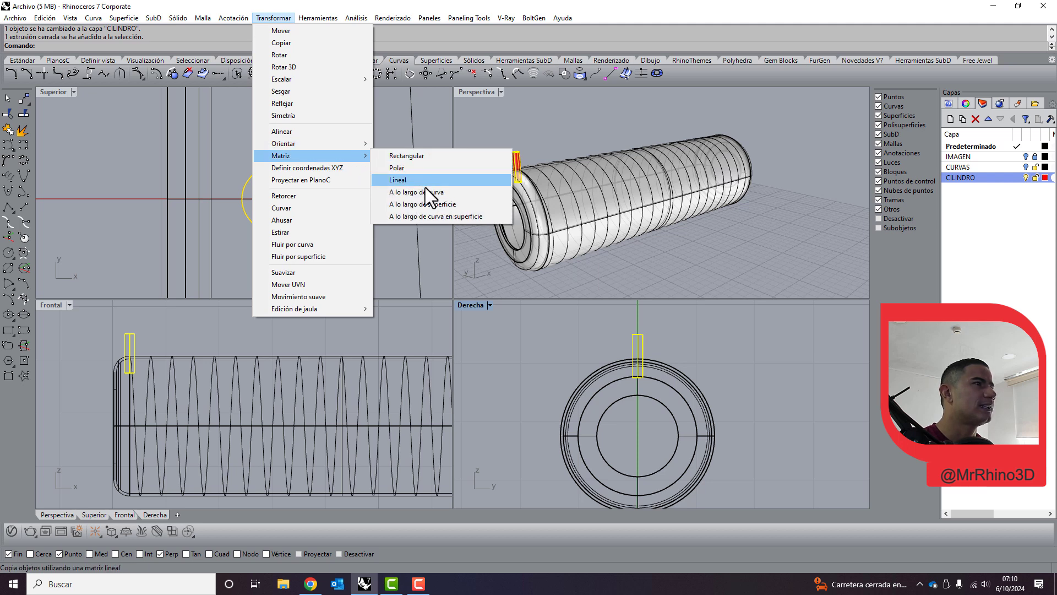
Array the red pin along the helix on the cylinder surface as 100 evenly divided copies.
left_click(449, 212)
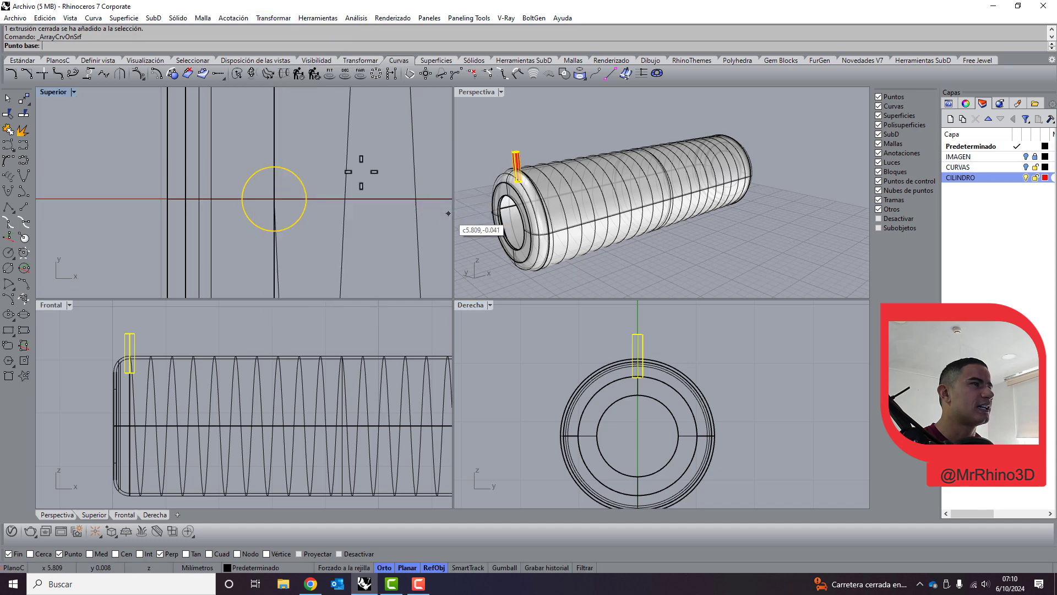
left_click(273, 198)
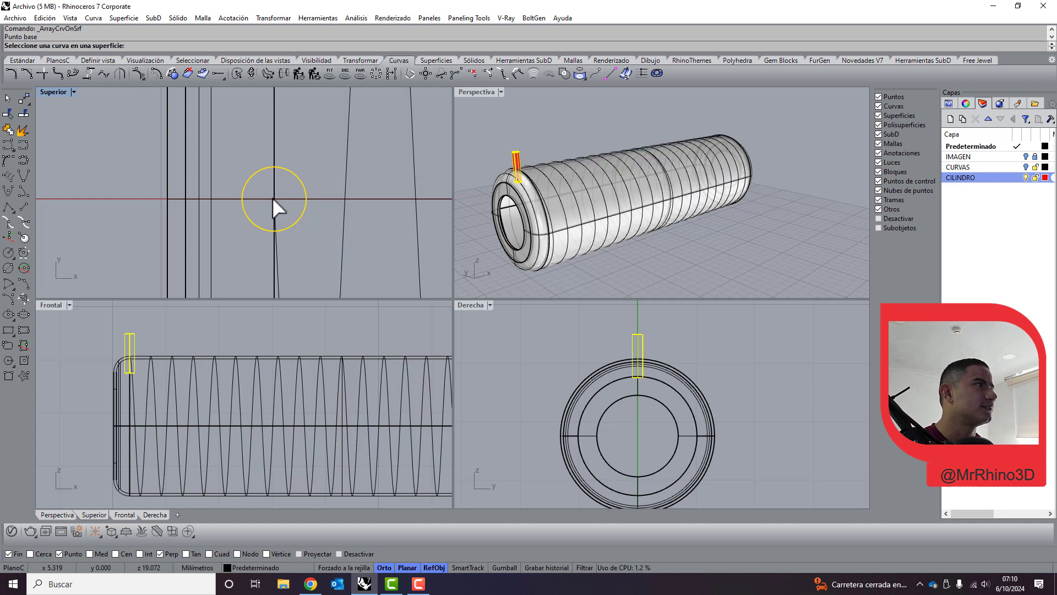
left_click(343, 262)
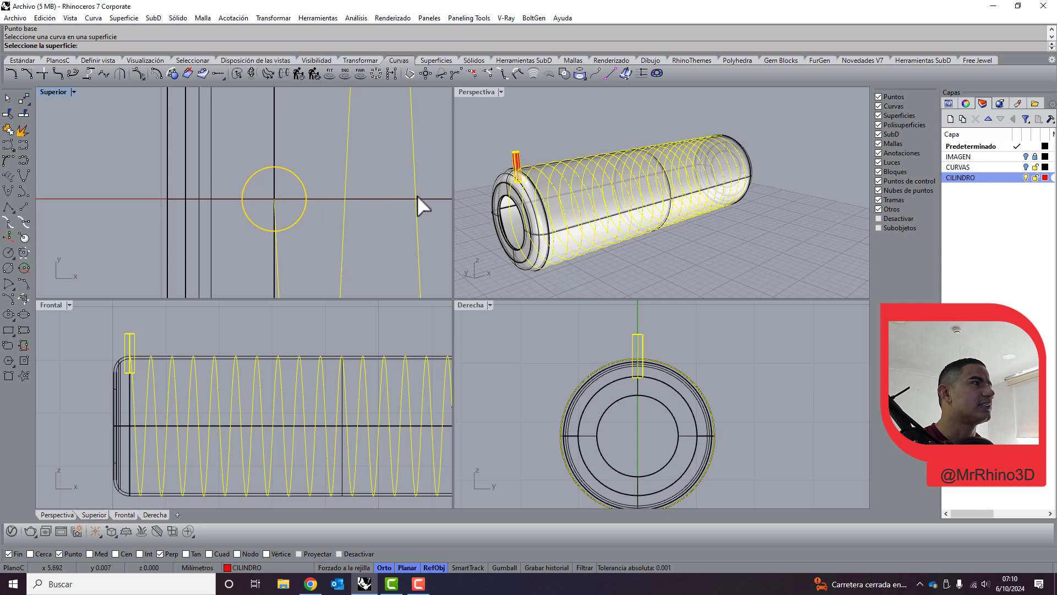
left_click(580, 230)
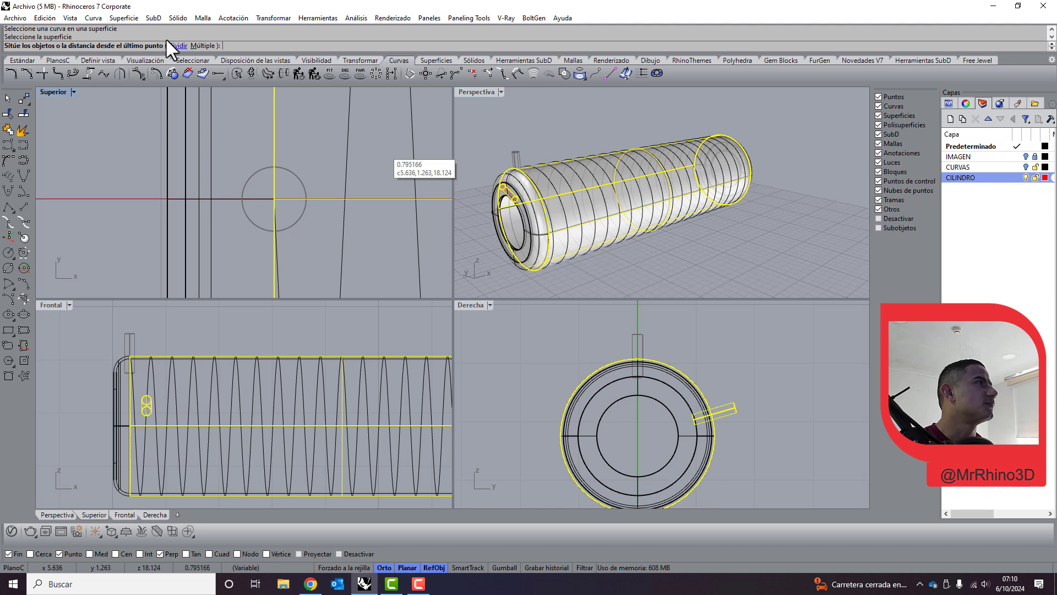
left_click(203, 46)
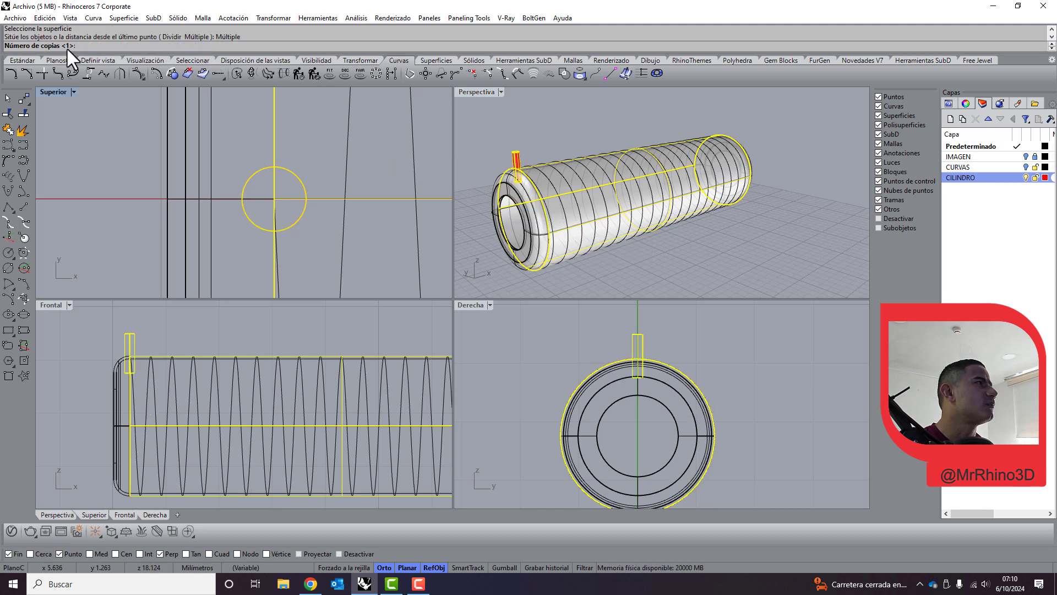
type("10")
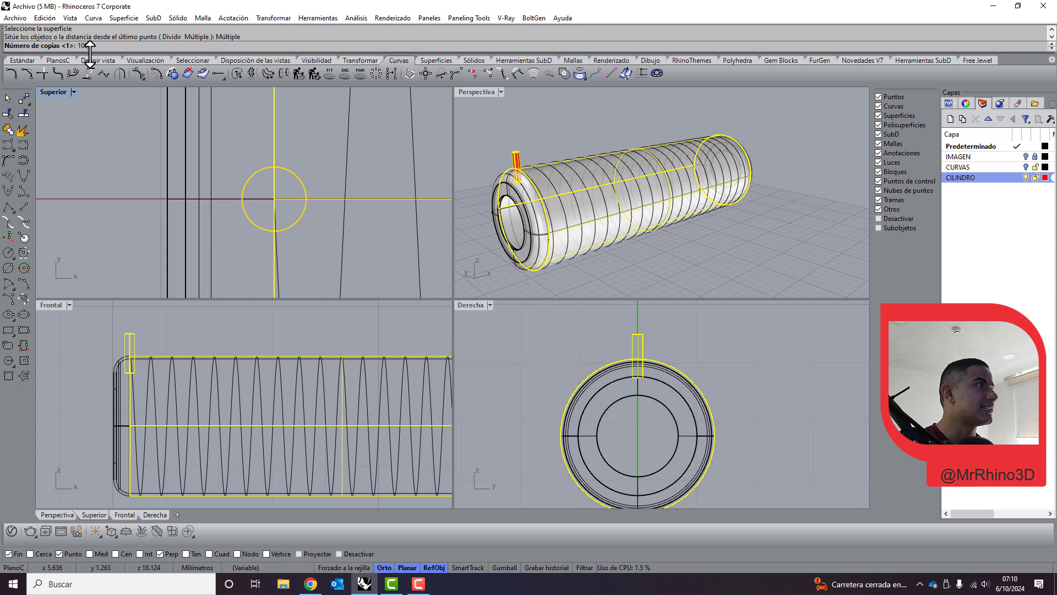
type("0")
key("Return")
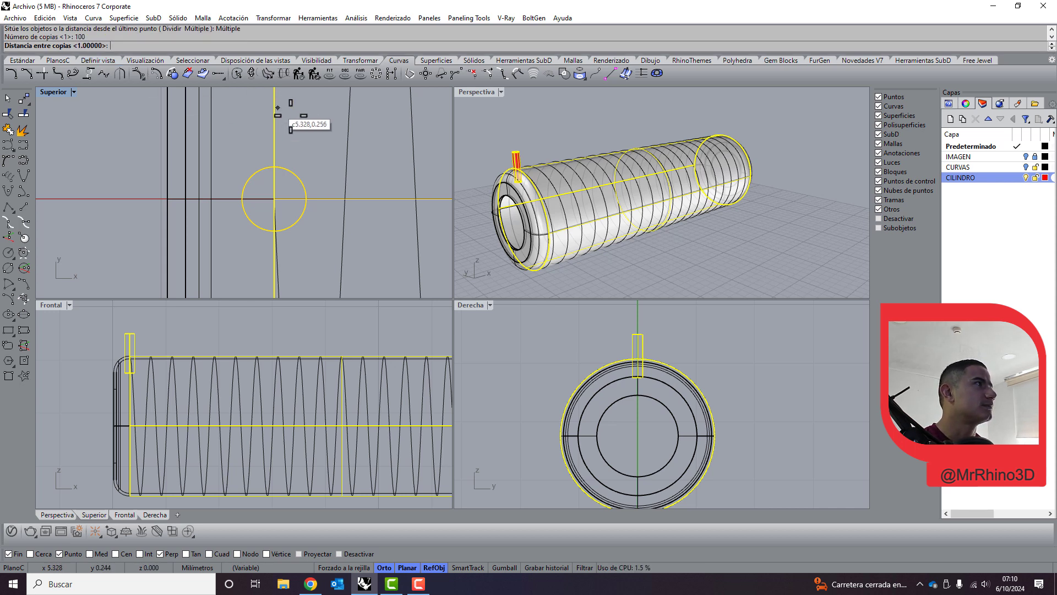
left_click(306, 162)
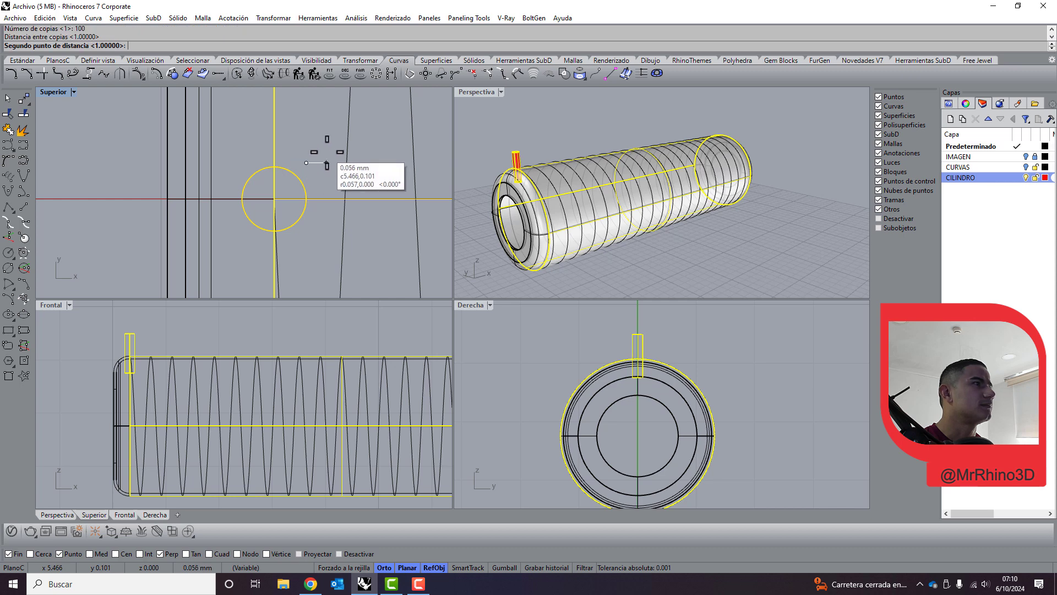
left_click(347, 163)
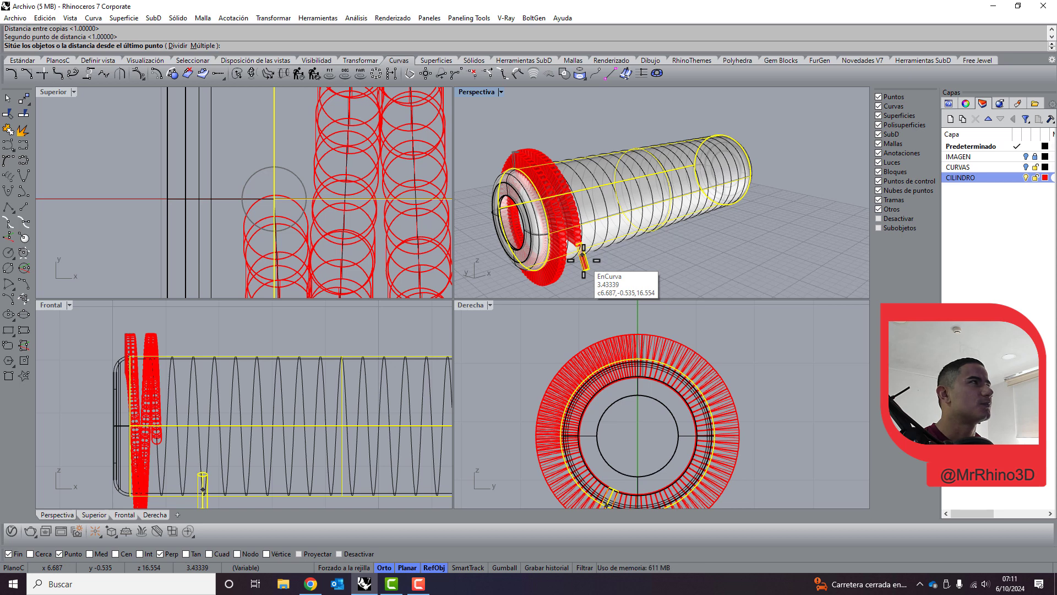
left_click(180, 46)
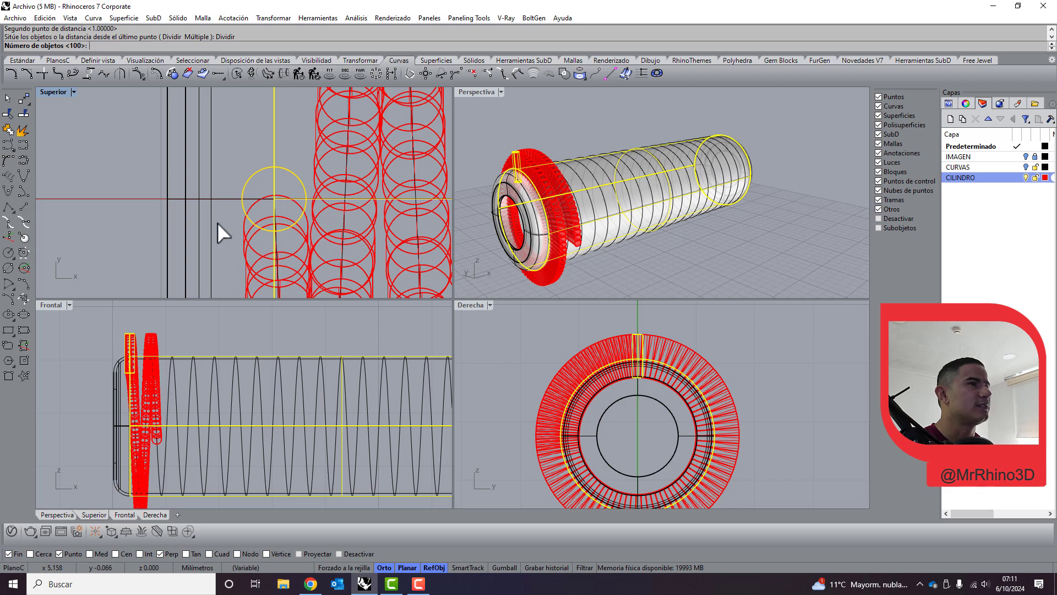
key("Return")
mouse_move(699, 250)
right_mouse_down()
mouse_move(603, 244)
mouse_move(713, 241)
mouse_move(635, 233)
mouse_move(669, 250)
right_mouse_up()
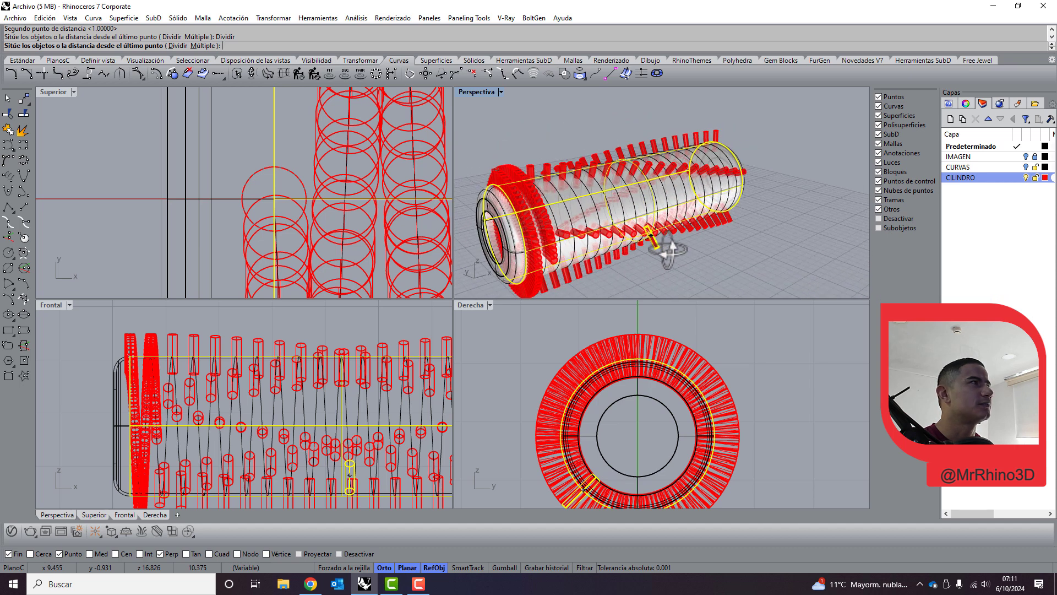
Undo that array and redo the 100-pin ArrayCrvOnSrf along the helix on the cylinder.
key("ctrl+z")
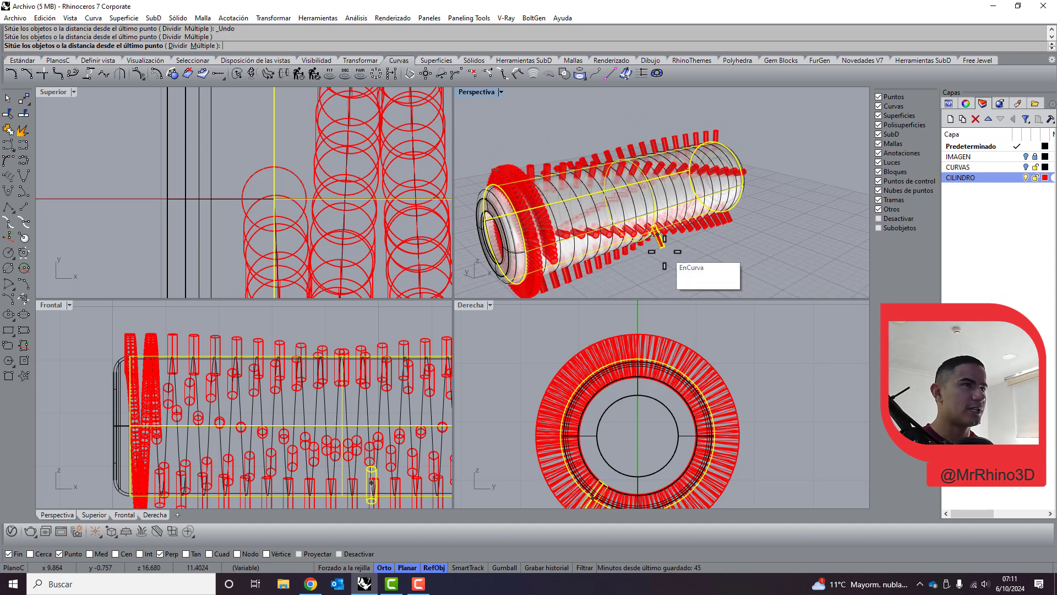
key("Return")
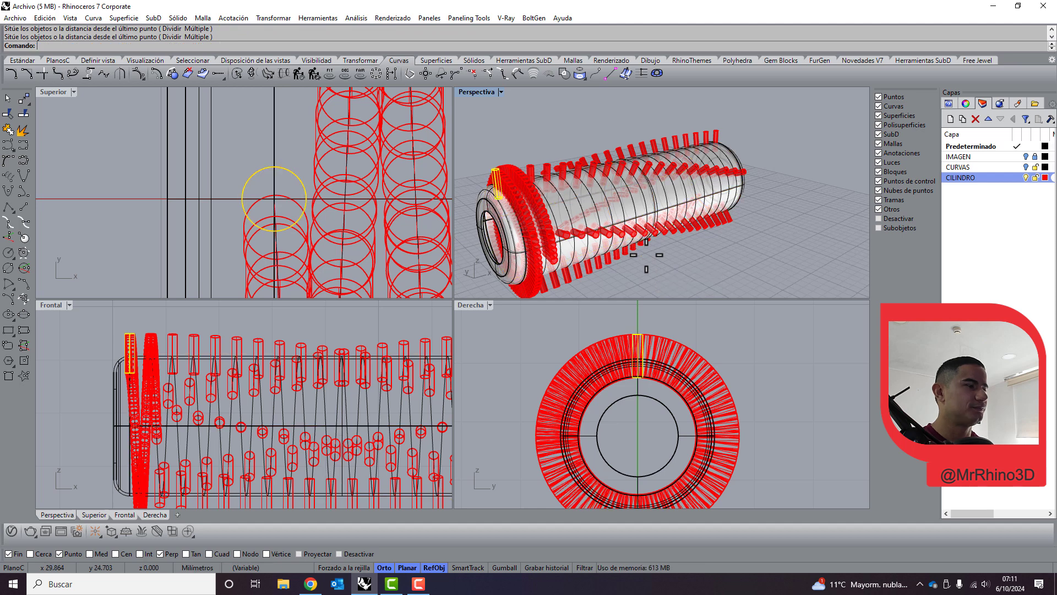
key("ctrl+z")
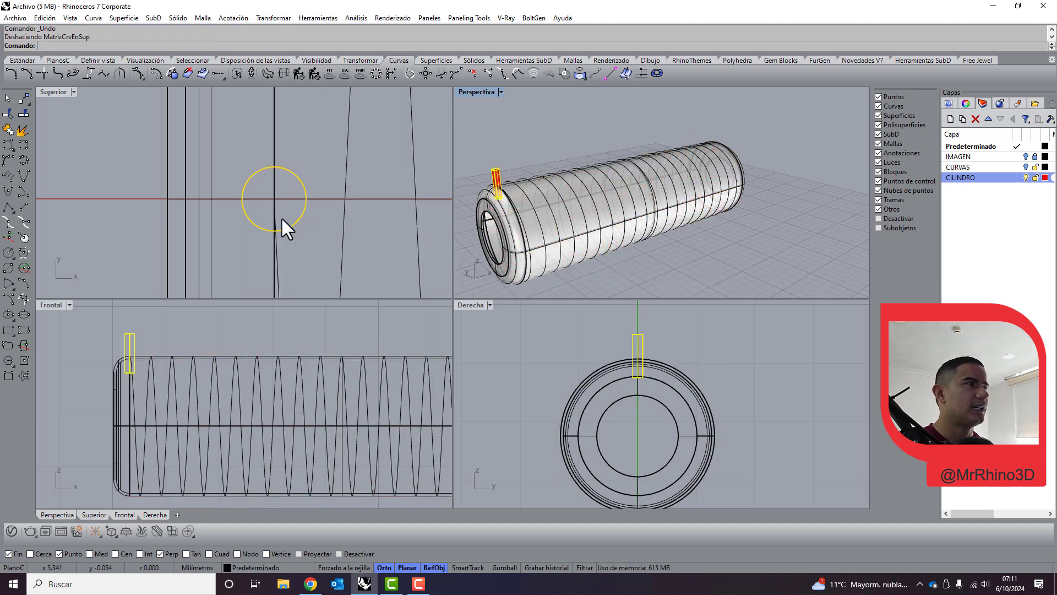
key("Return")
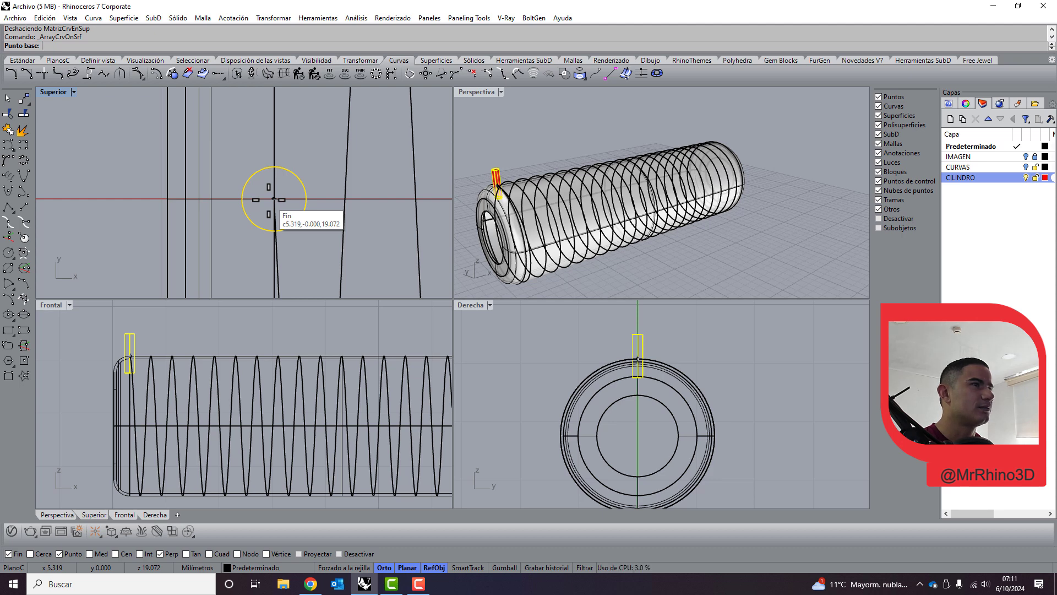
left_click(273, 199)
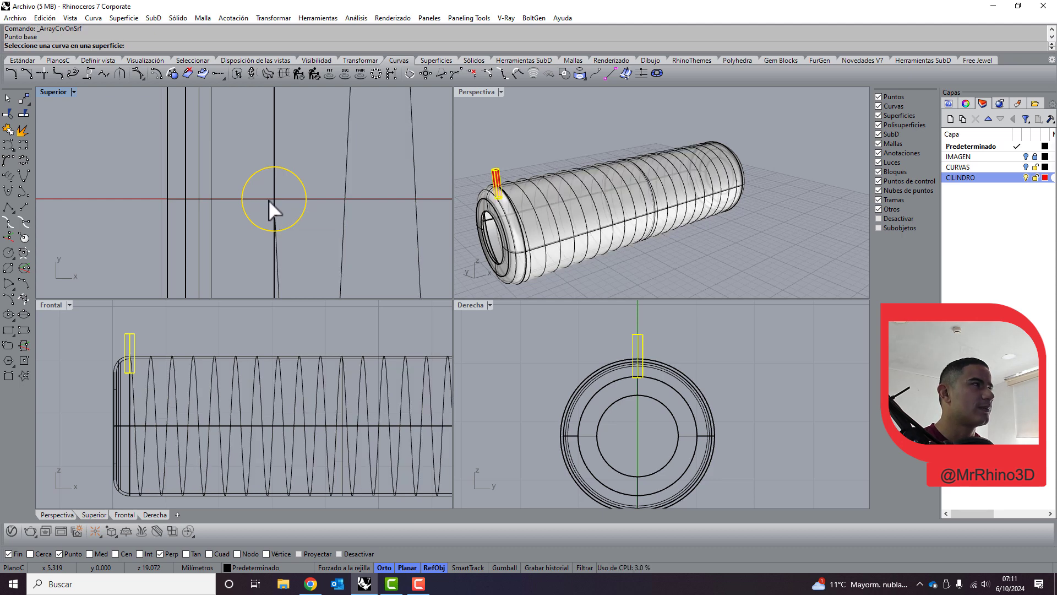
left_click(412, 151)
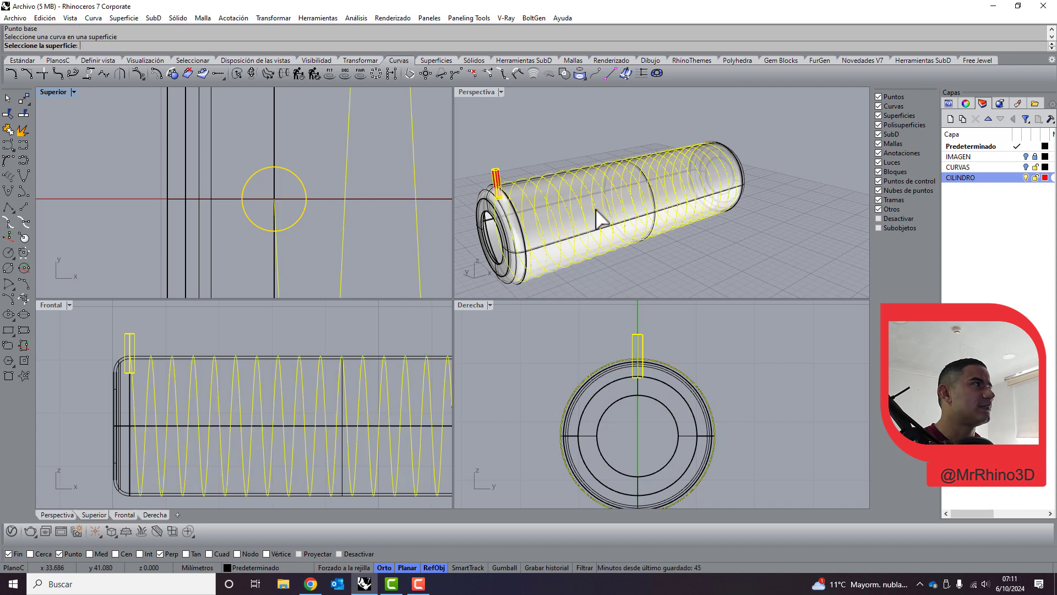
left_click(539, 180)
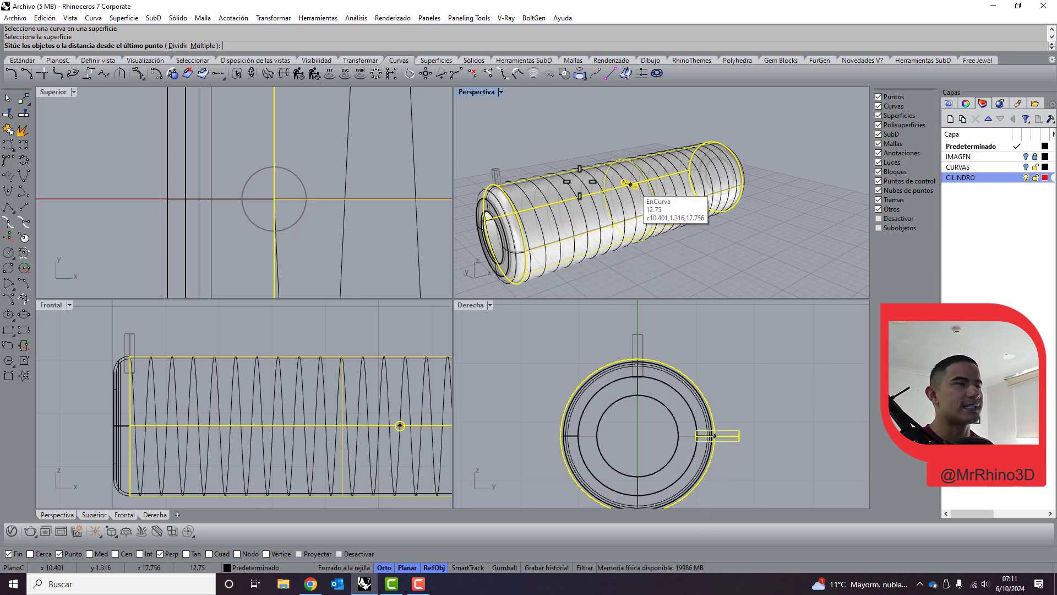
left_click(178, 46)
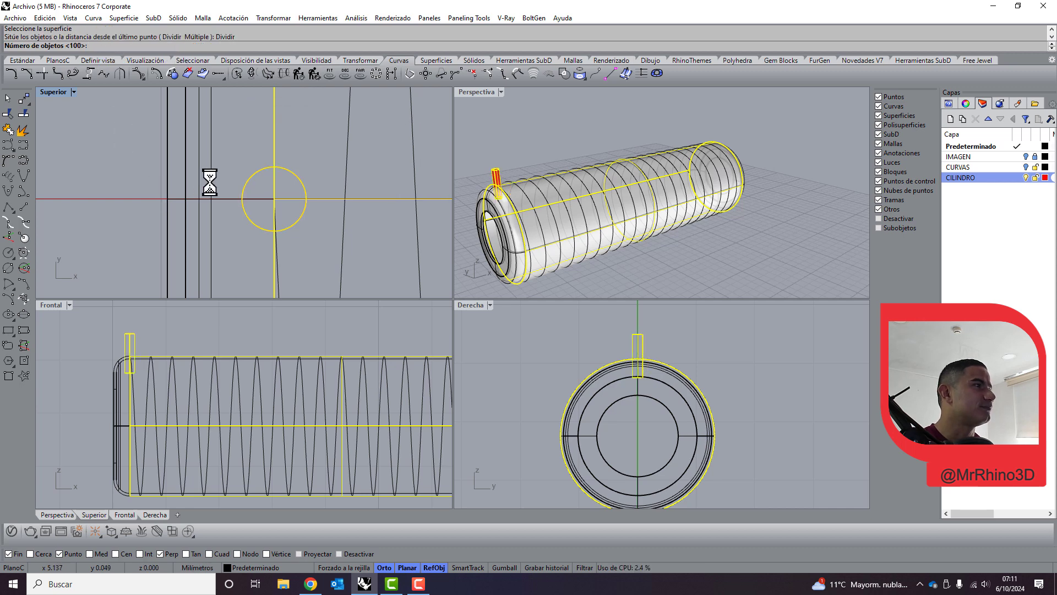
key("Return")
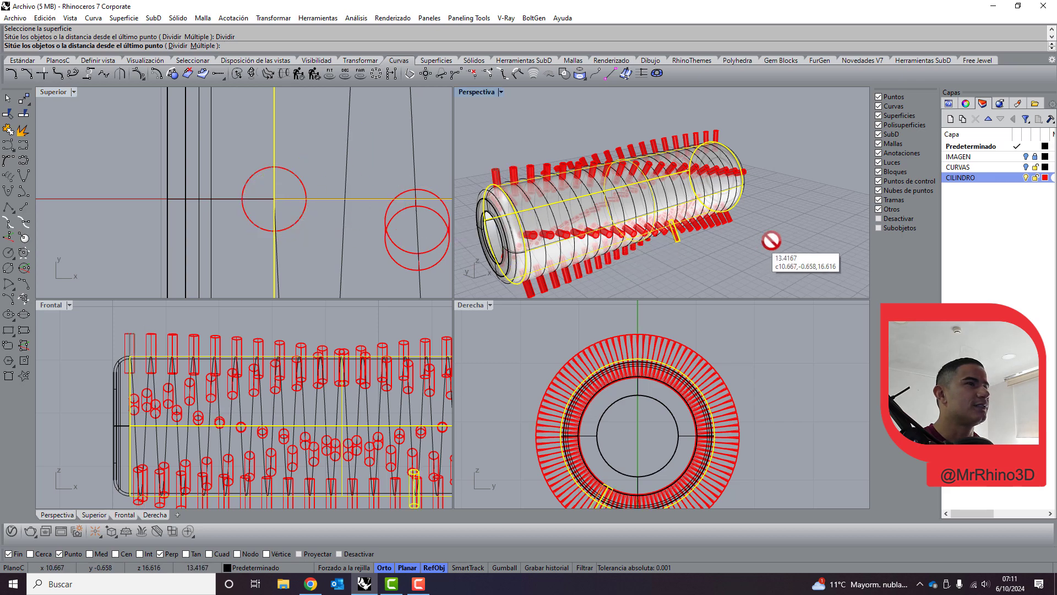
mouse_move(633, 265)
right_mouse_down()
mouse_move(644, 225)
mouse_move(588, 249)
right_mouse_up()
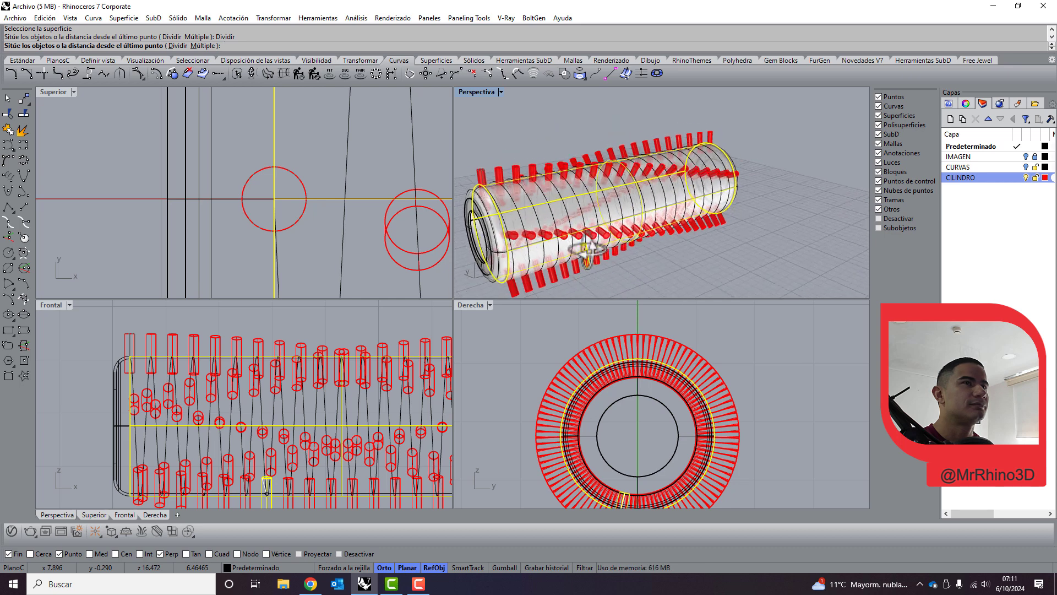
key("ctrl+z")
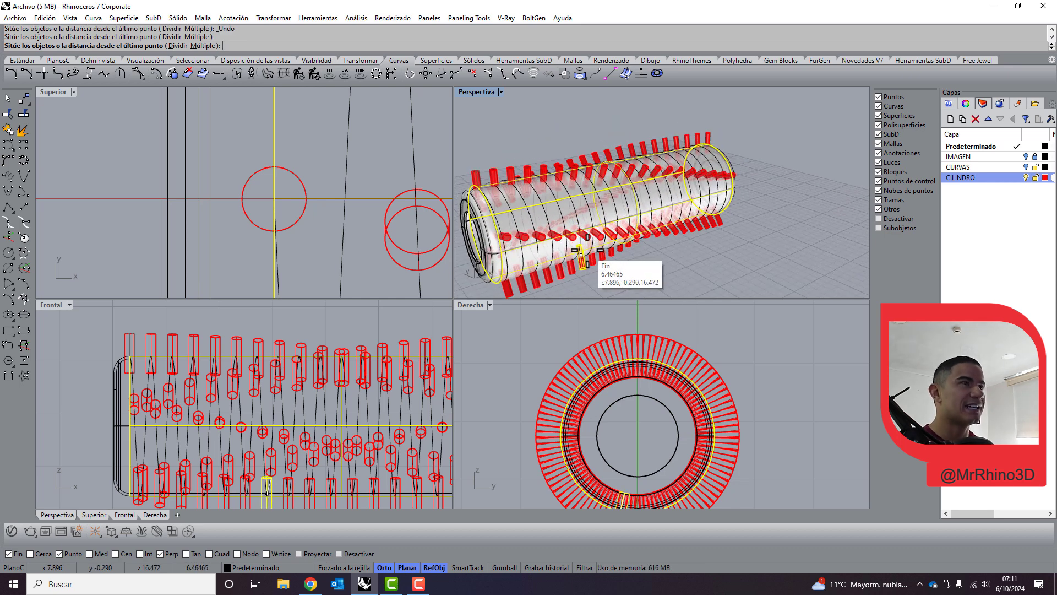
key("Return")
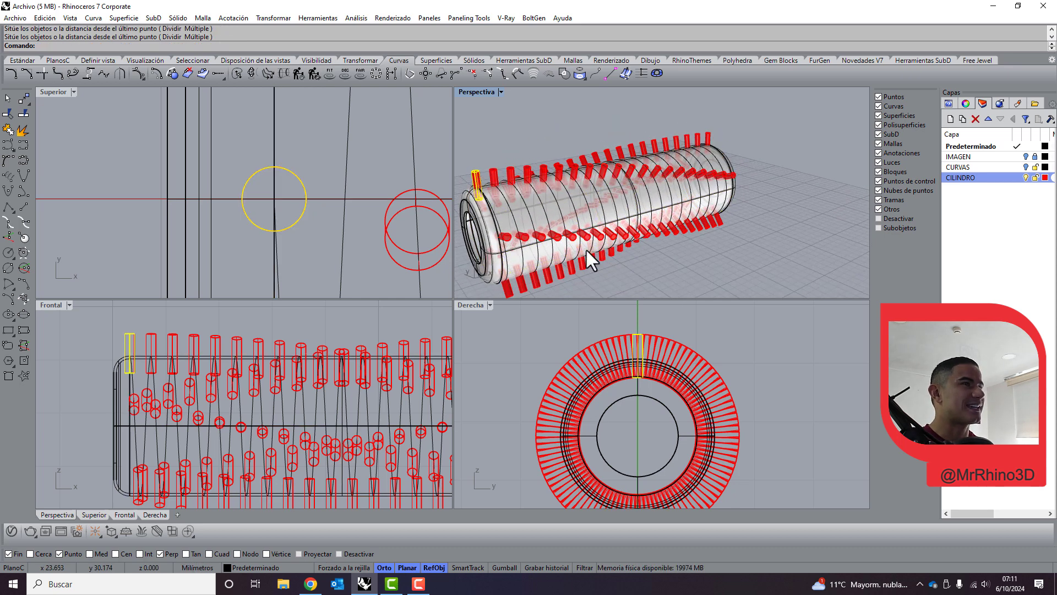
Undo the 100 pins and re-array the pin along the helix on the cylinder with 500 copies.
key("ctrl+z")
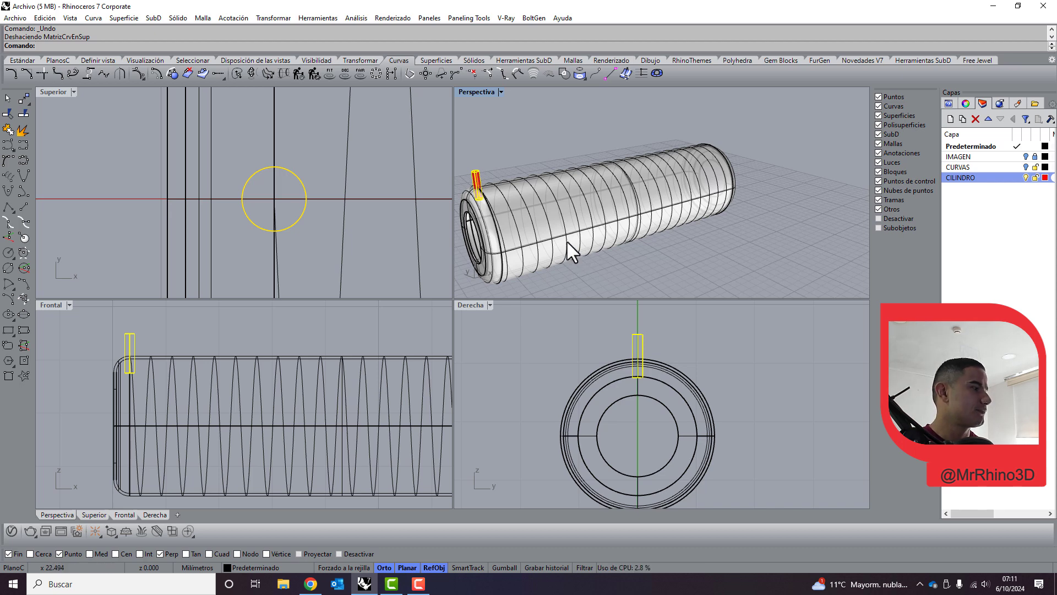
right_click(552, 124)
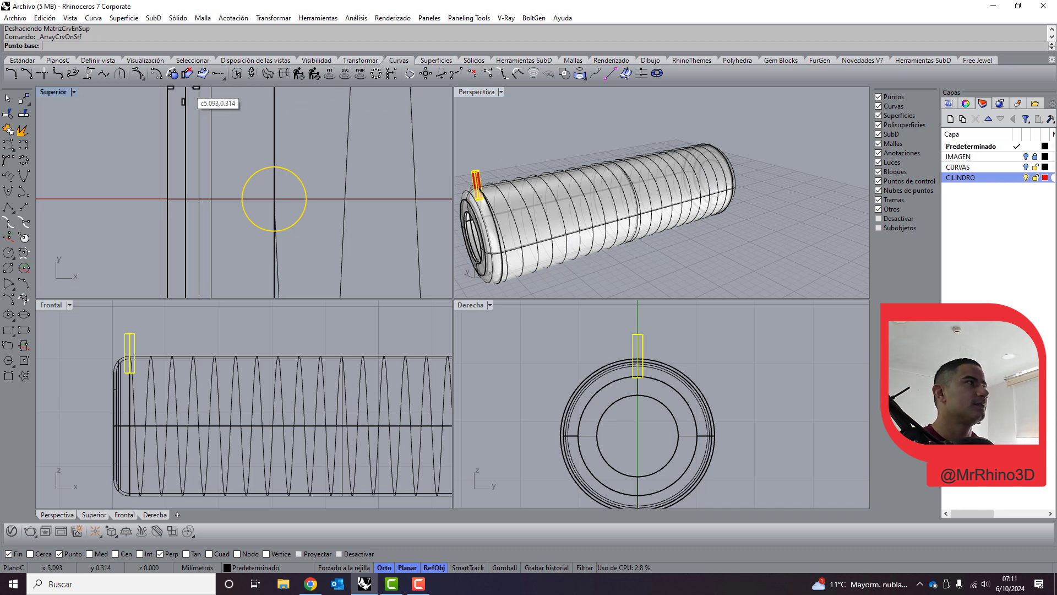
left_click(273, 198)
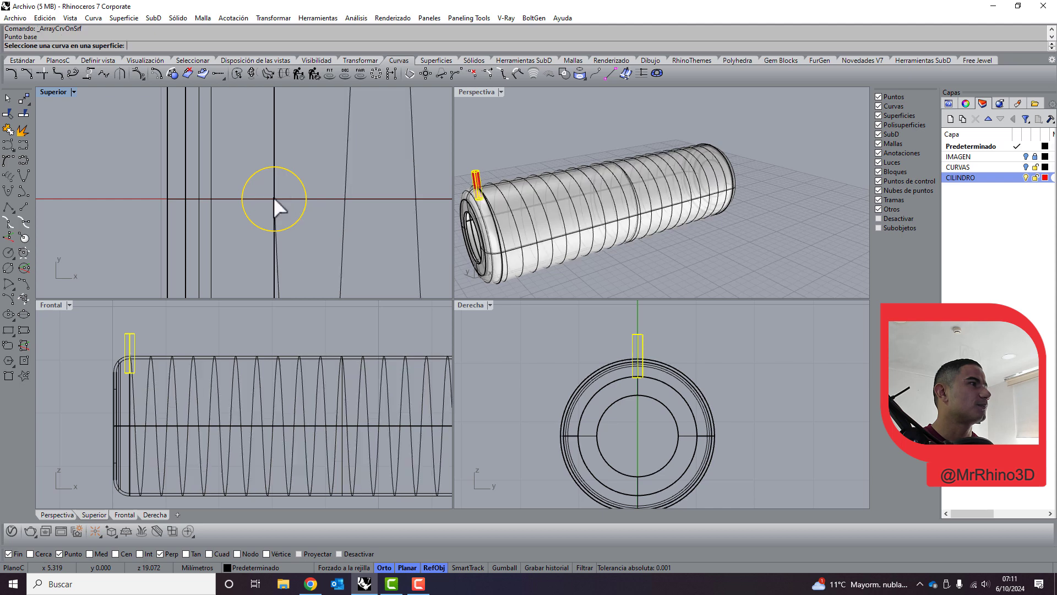
left_click(500, 193)
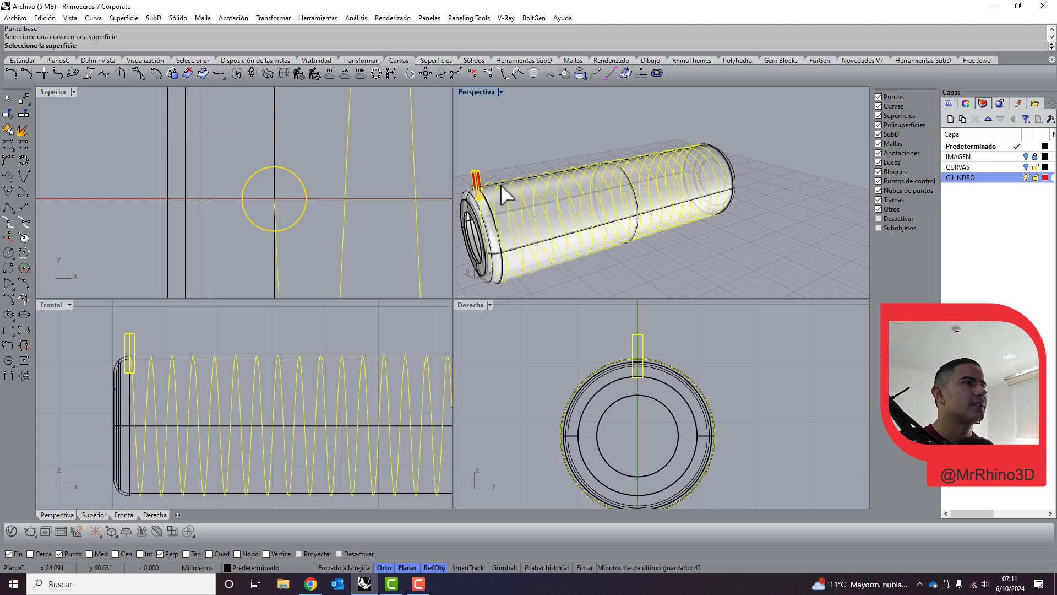
left_click(500, 193)
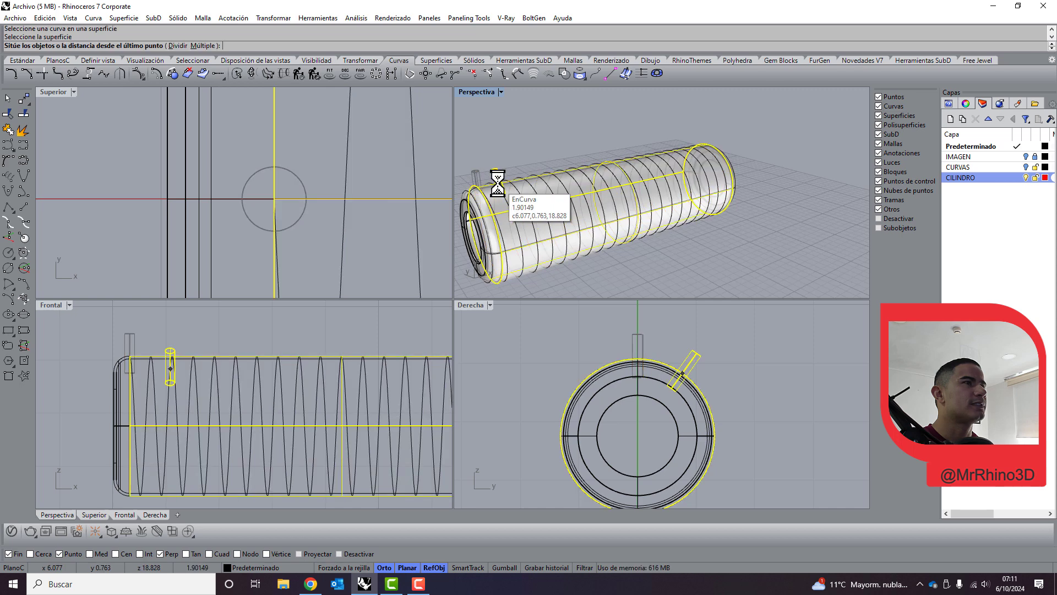
left_click(178, 46)
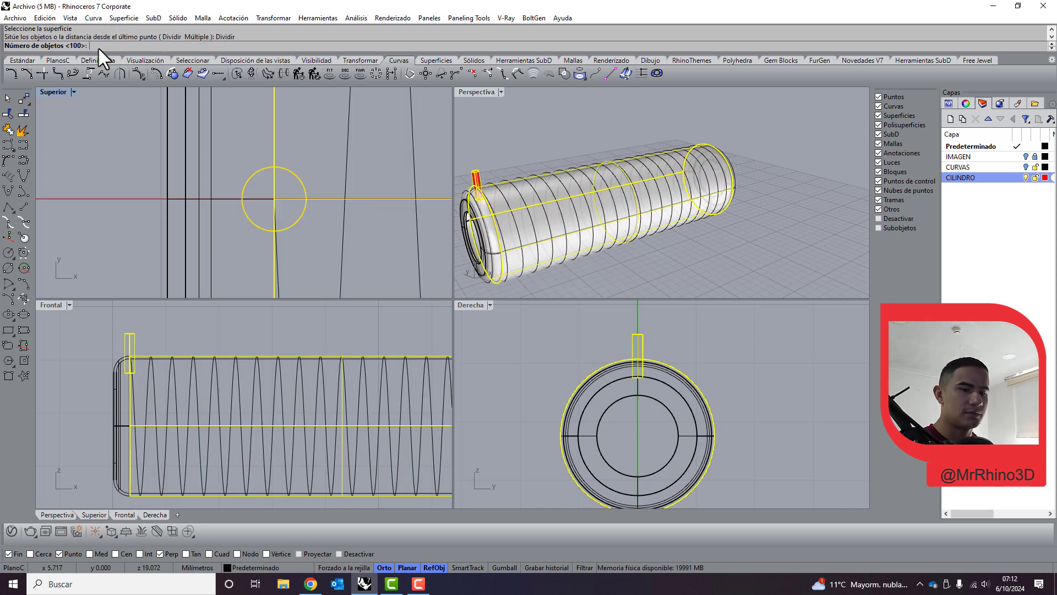
type("500")
key("Return")
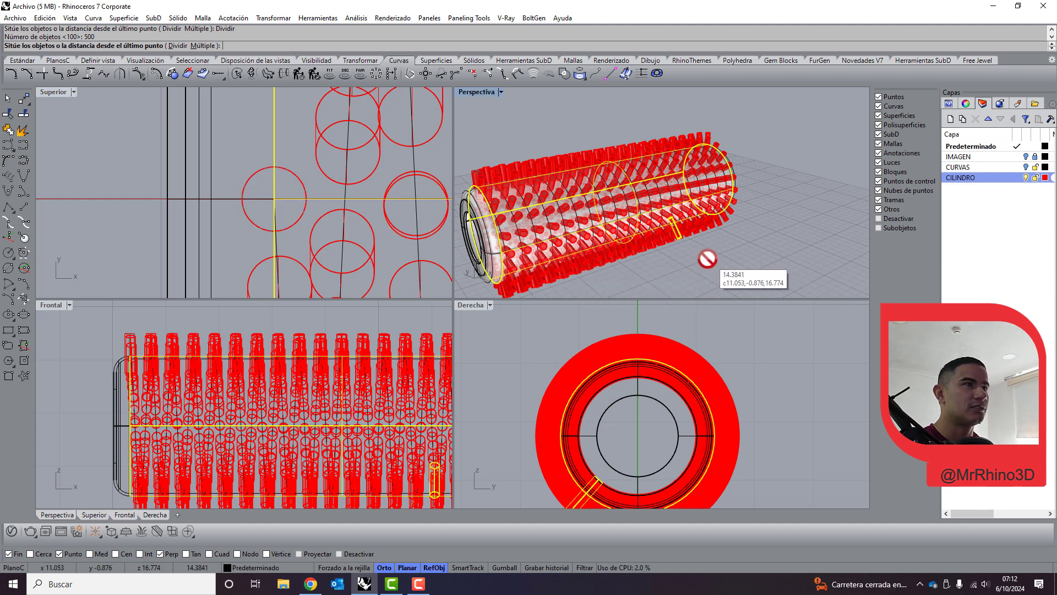
key("Return")
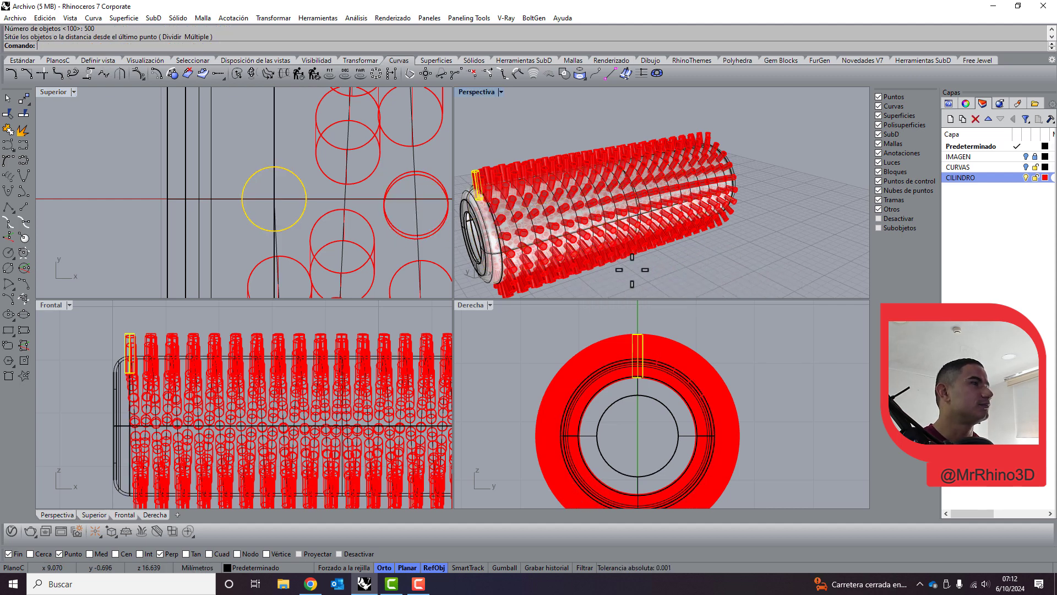
right_click_drag(722, 254, 774, 237)
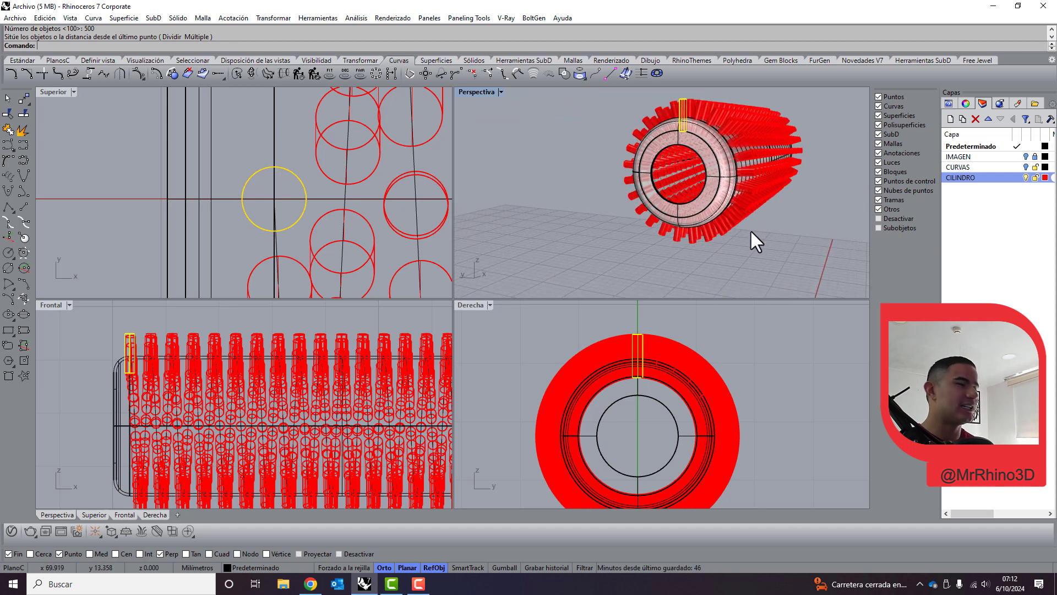
left_click(656, 137)
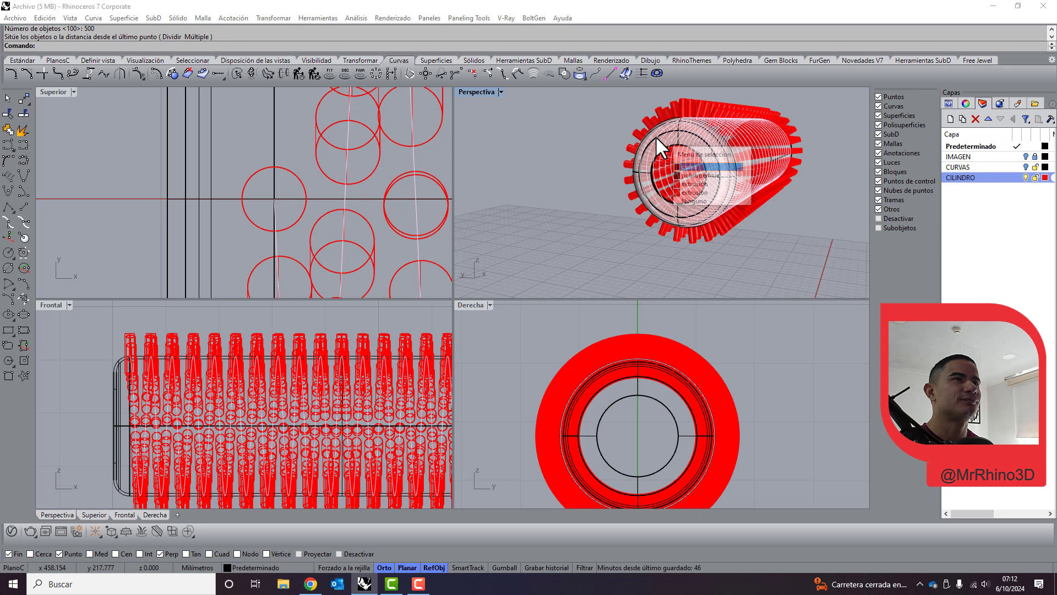
left_click(714, 173)
right_click_drag(714, 172, 707, 196)
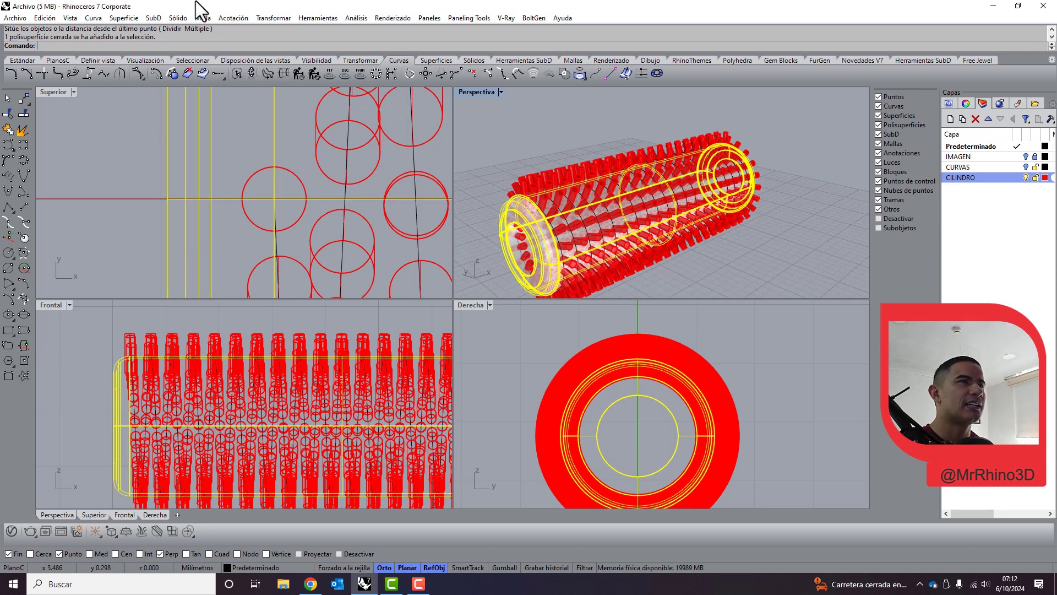
left_click(171, 17)
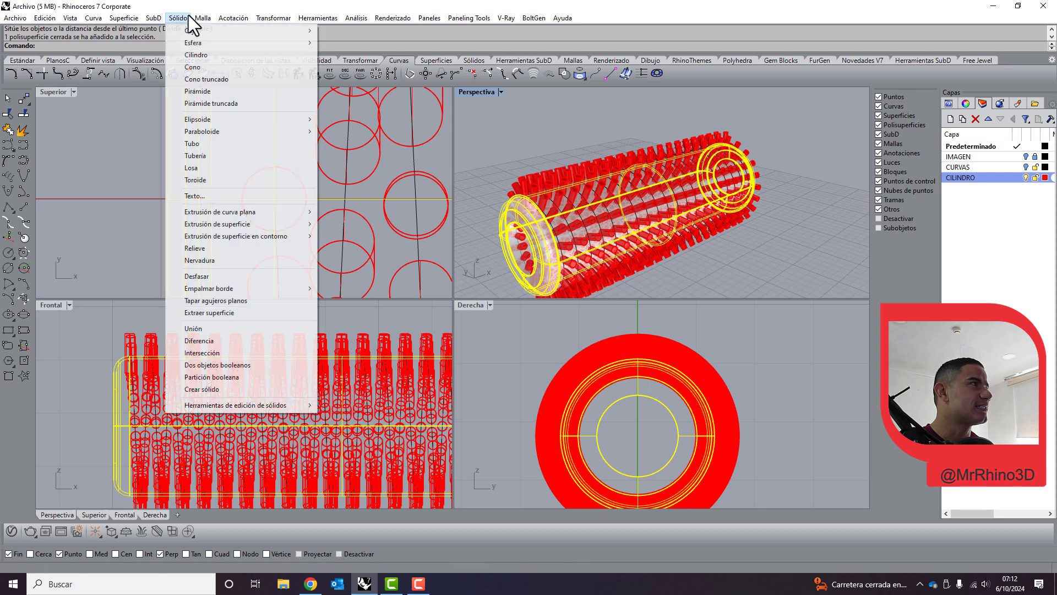
left_click(256, 336)
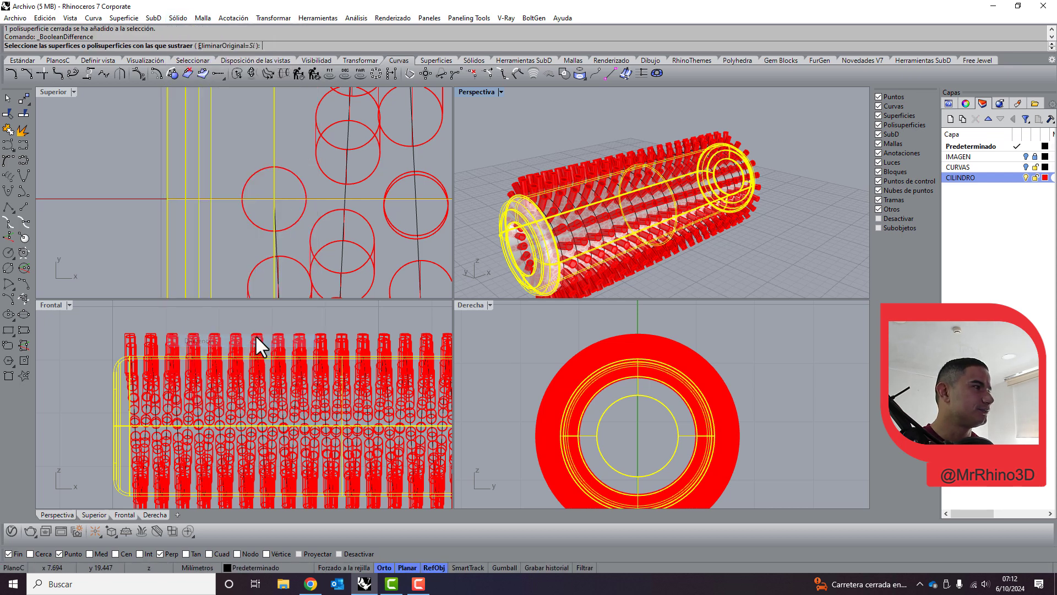
right_click(957, 180)
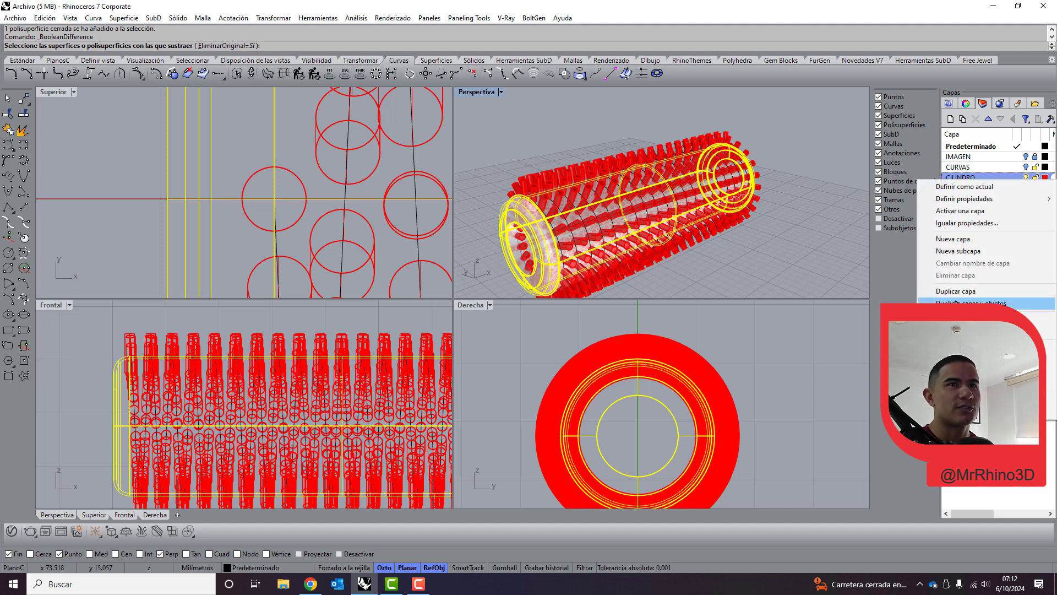
left_click(969, 347)
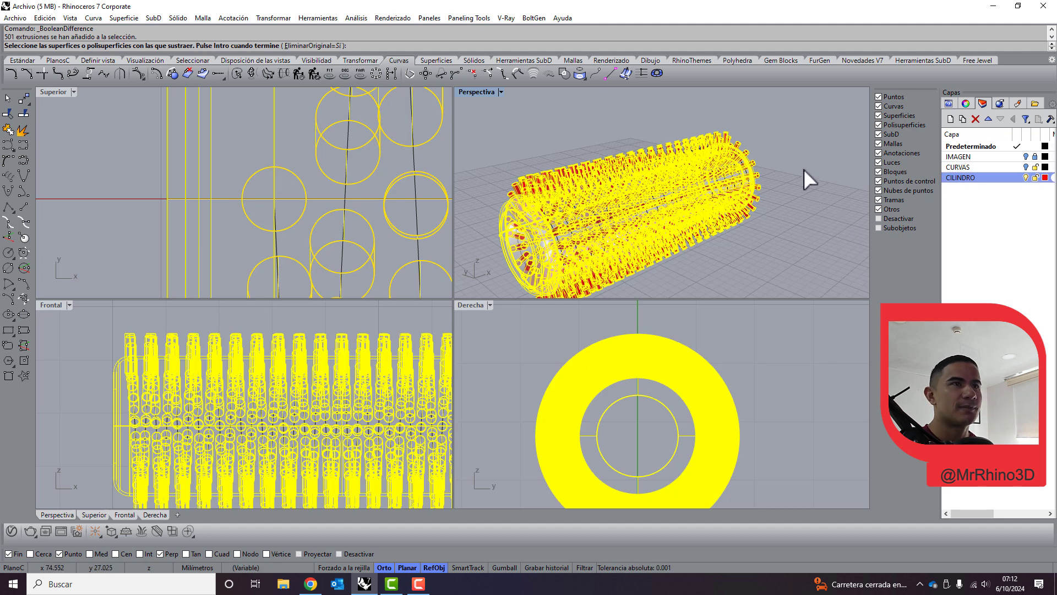
key("Return")
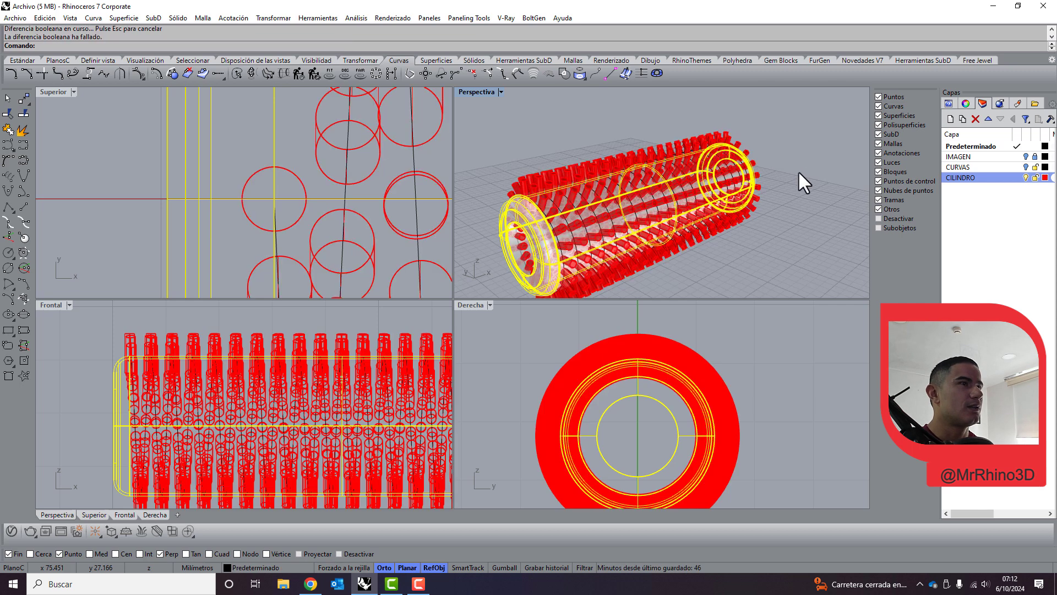
scroll(183, 358, "down", 2)
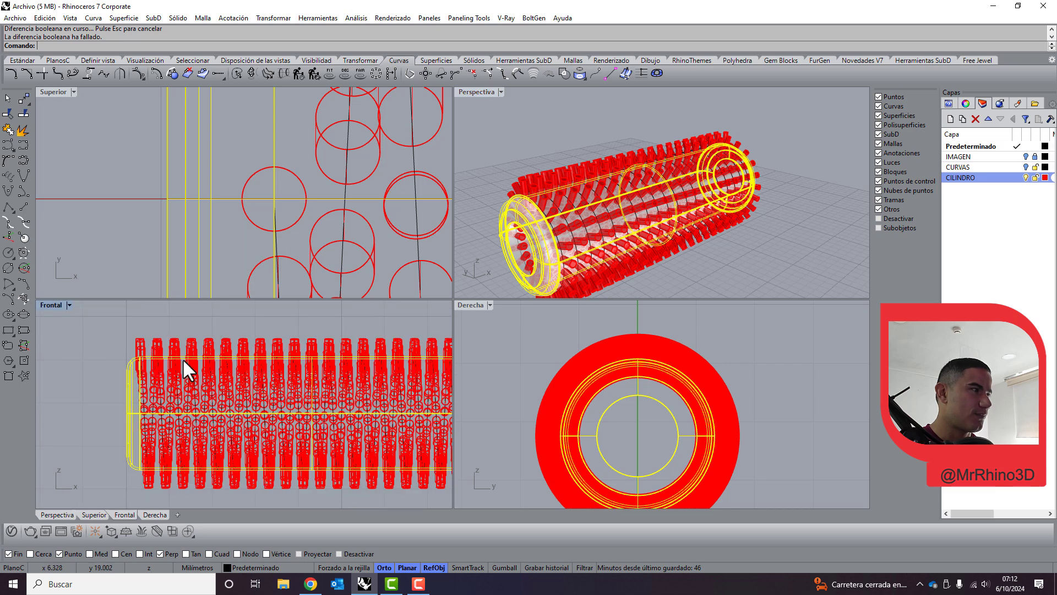
mouse_move(183, 358)
right_mouse_down()
mouse_move(197, 400)
mouse_move(246, 404)
right_mouse_up()
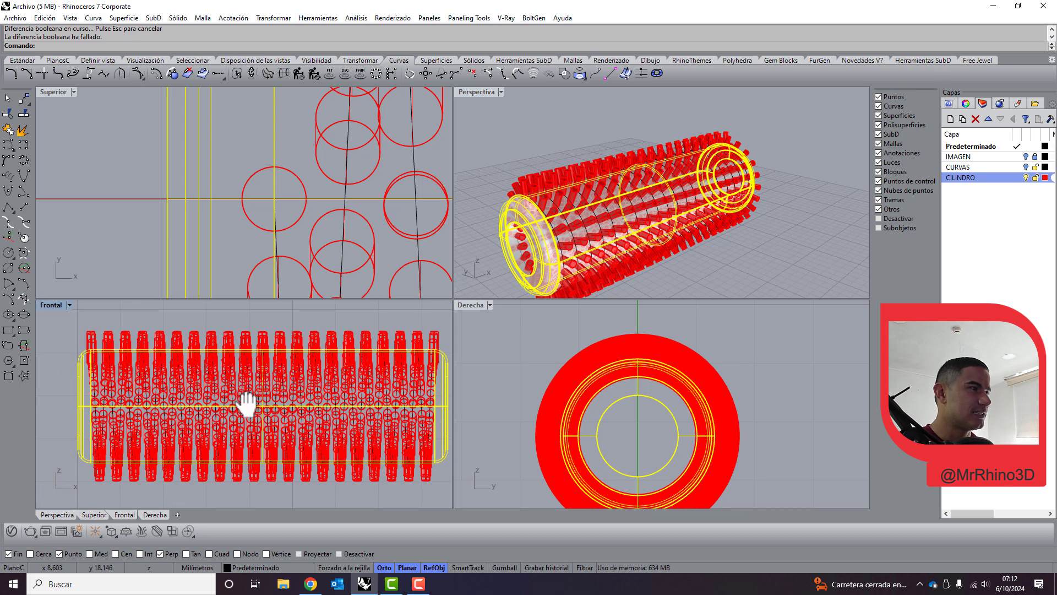
left_click(519, 119)
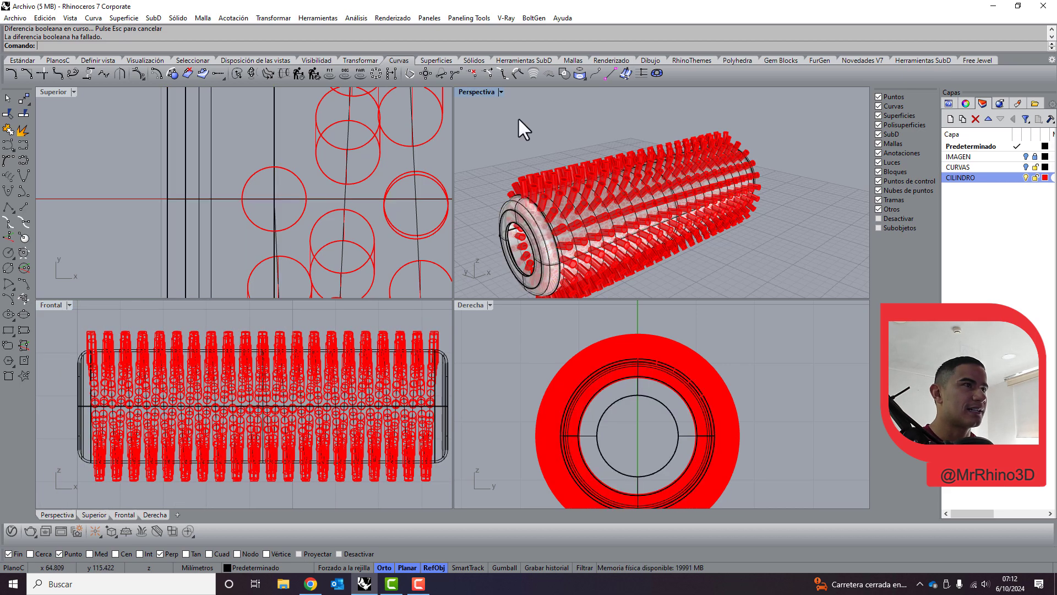
left_click(501, 210)
left_click(180, 18)
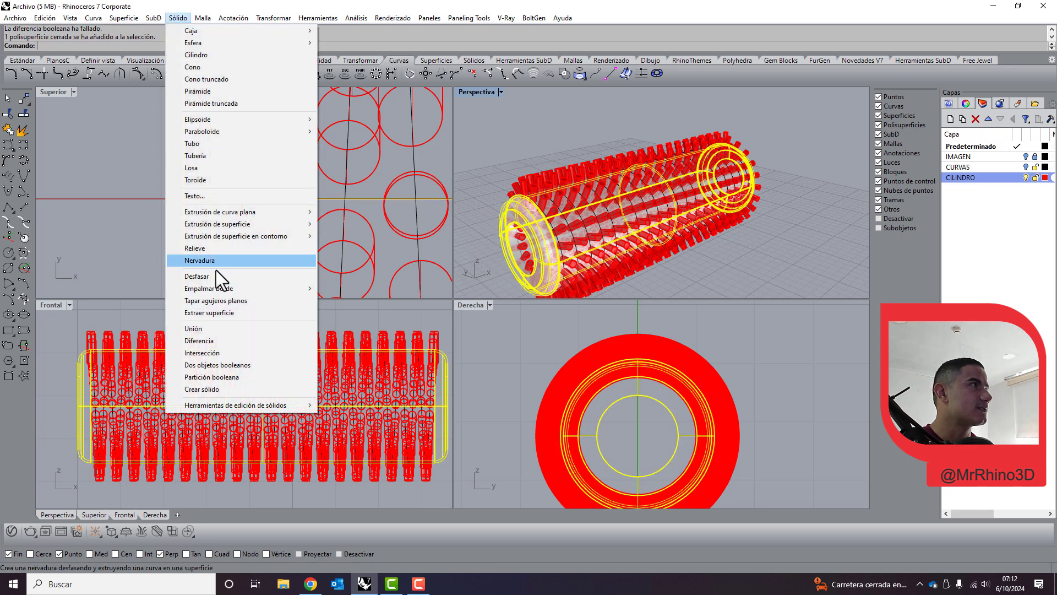
left_click(231, 345)
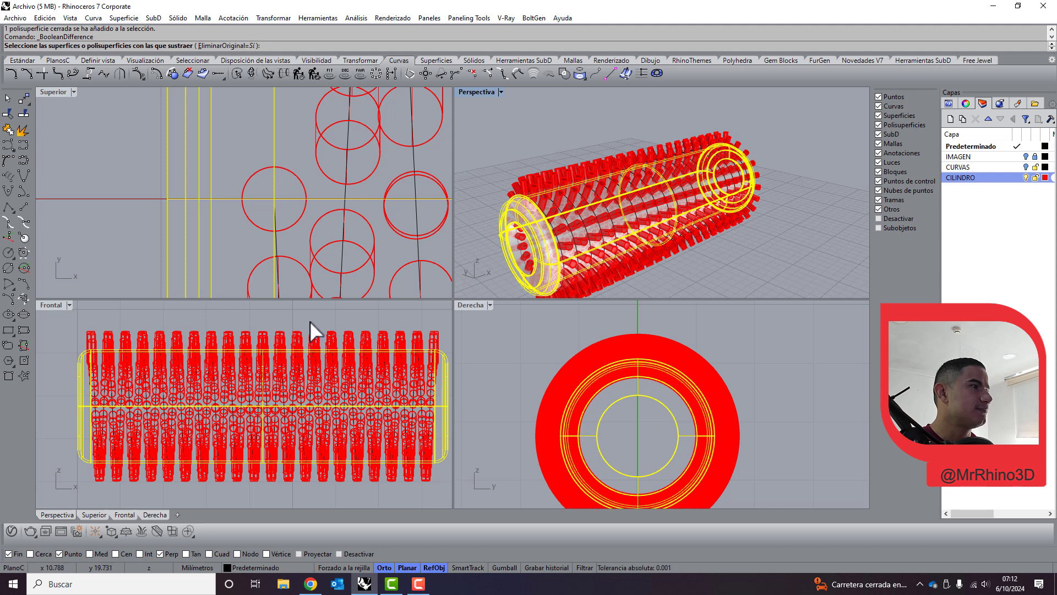
scroll(197, 344, "down", 2)
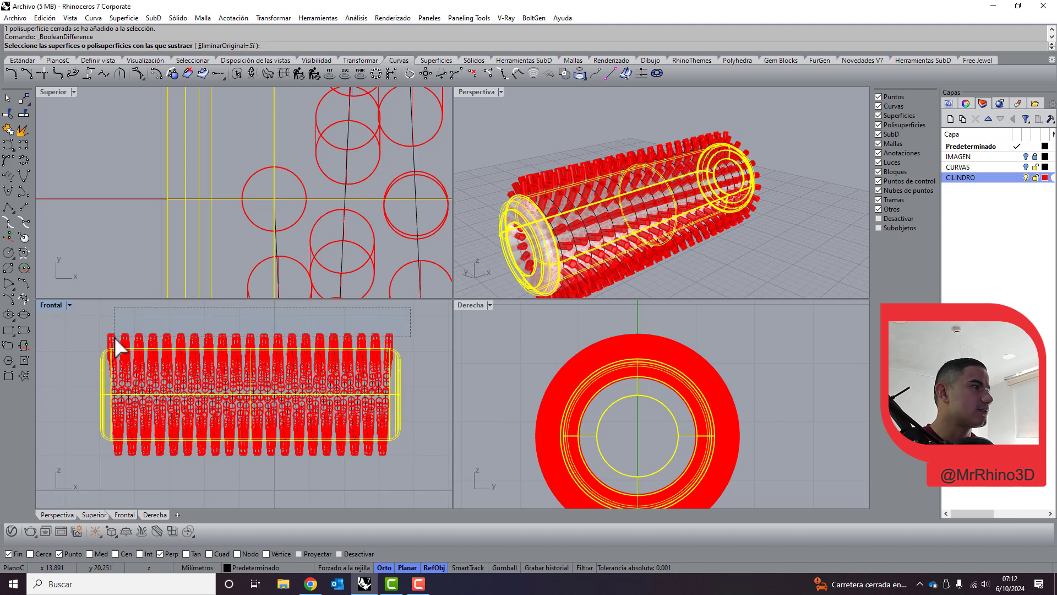
left_click_drag(219, 333, 82, 342)
key("Return")
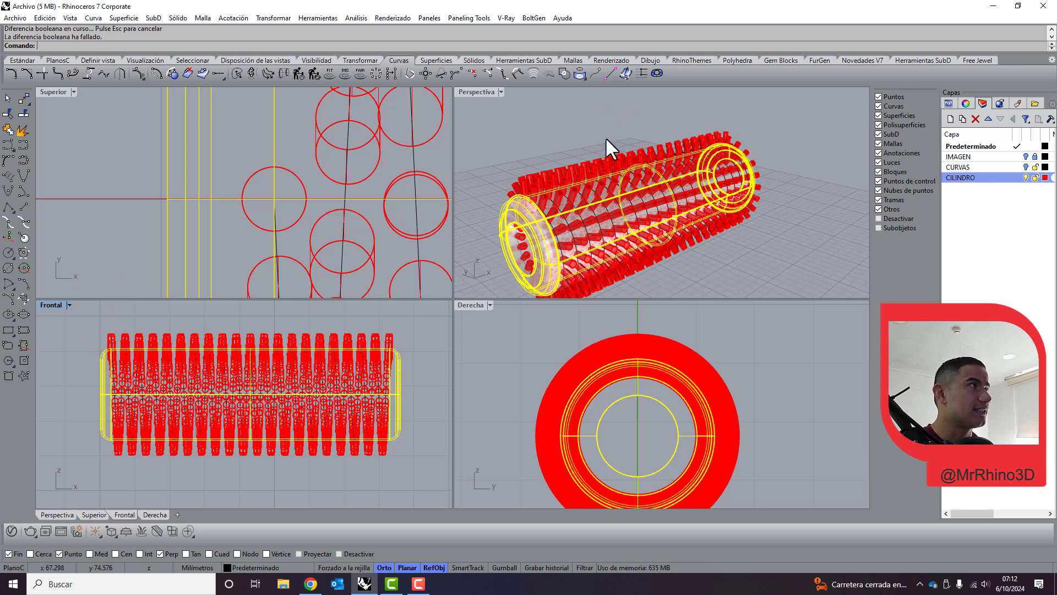
left_click(554, 147)
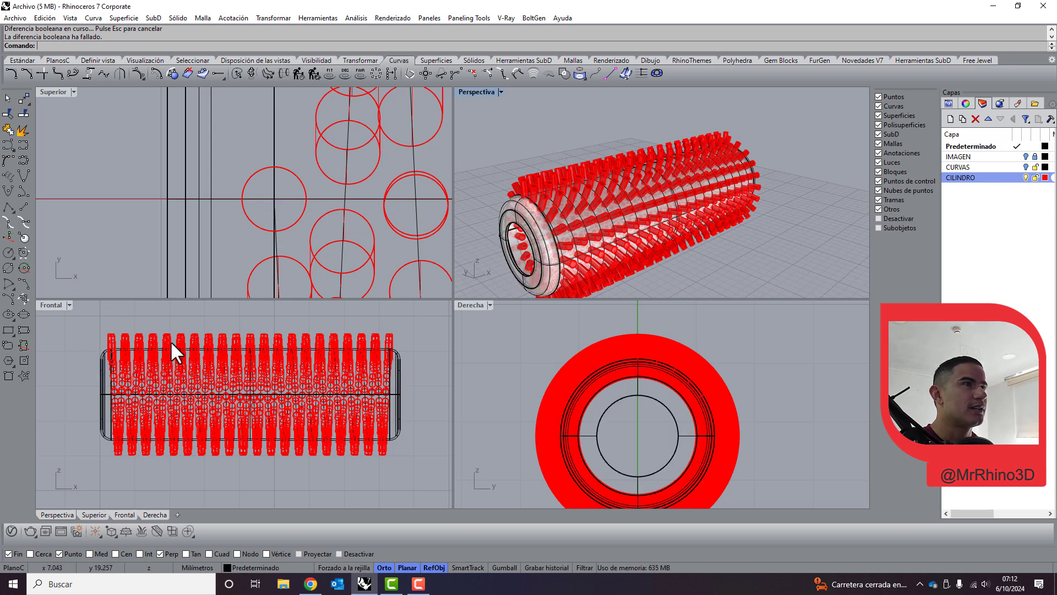
Zoom in on the red pins and inspect the overlapping copies.
scroll(96, 332, "up", 1)
scroll(516, 164, "up", 1)
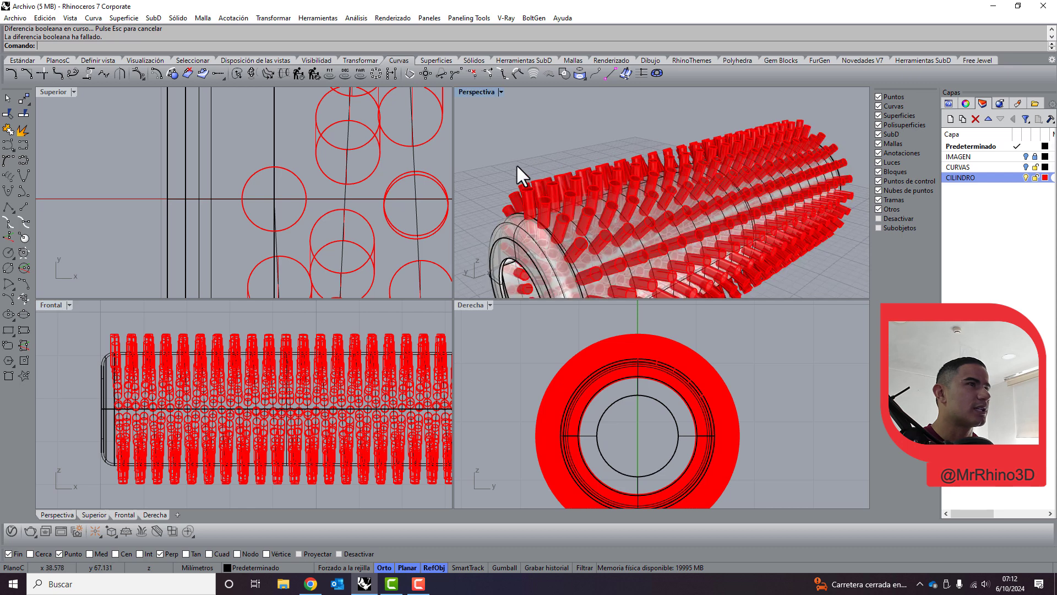
scroll(517, 164, "up", 3)
left_click(547, 181)
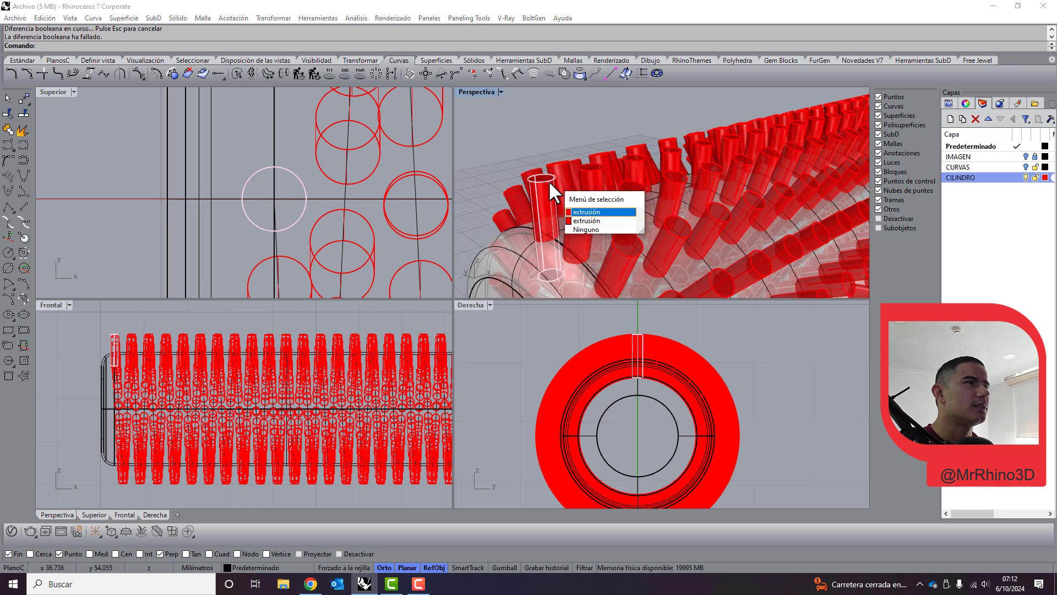
left_click(550, 133)
Select all objects on the CILINDRO layer.
scroll(583, 205, "up", 3)
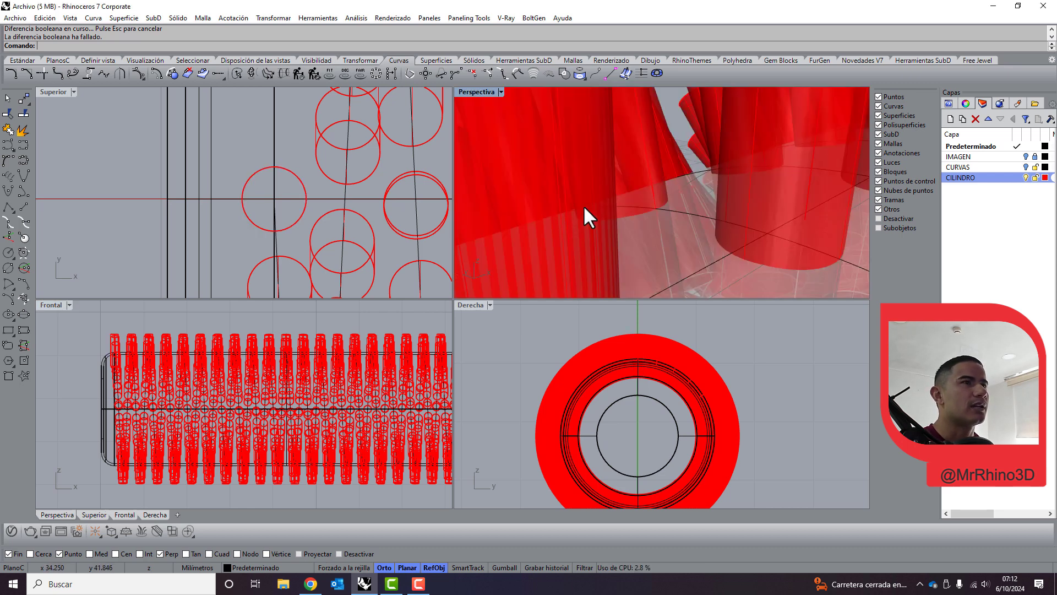
scroll(583, 204, "down", 3)
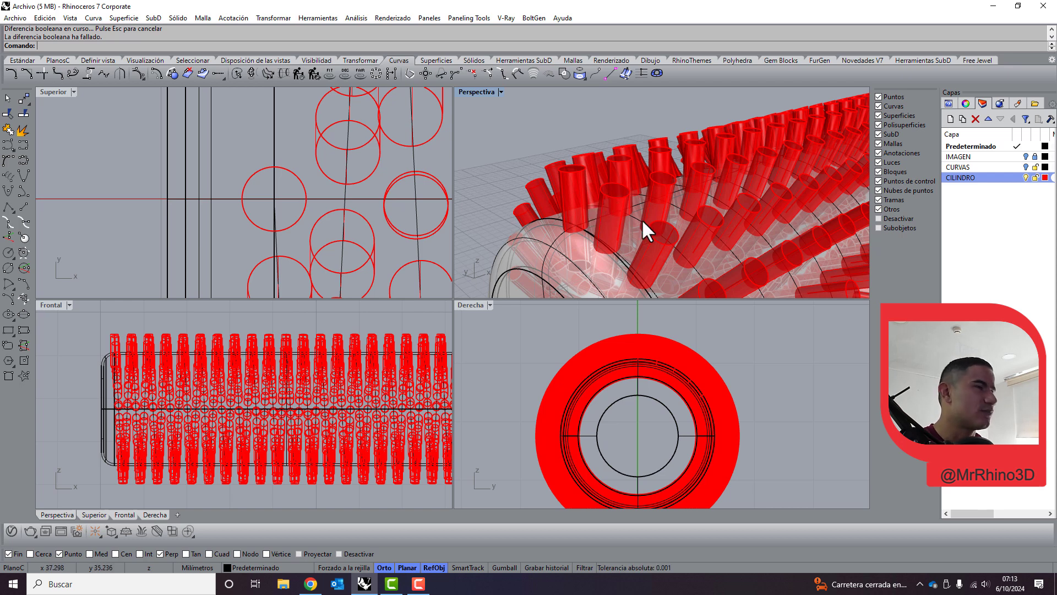
right_click(968, 180)
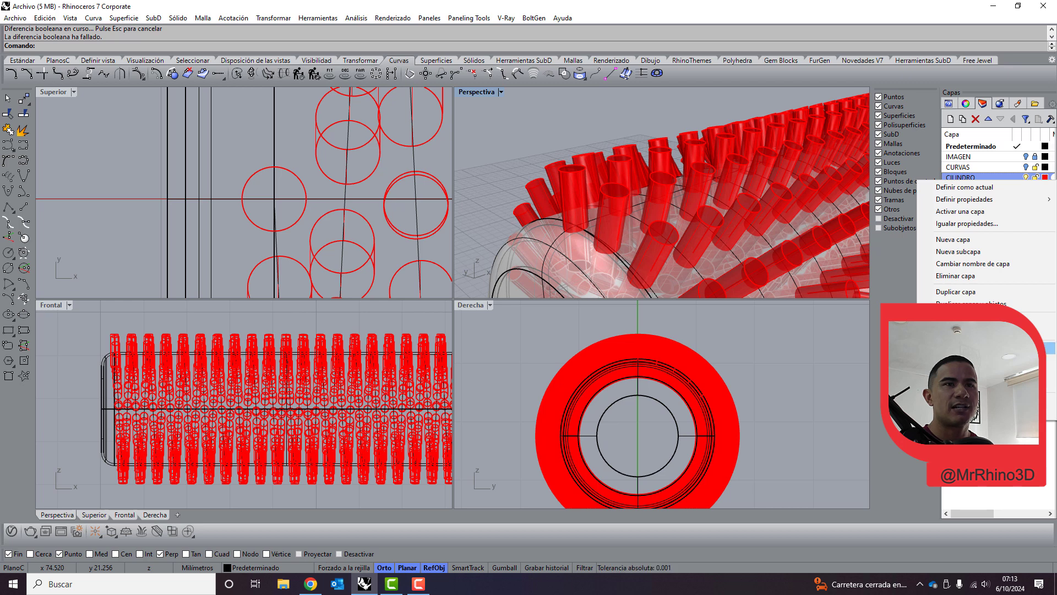
left_click(986, 320)
Cap planar holes on the pins, then undo the helix array, leaving one pin selected.
left_click(142, 18)
mouse_move(177, 18)
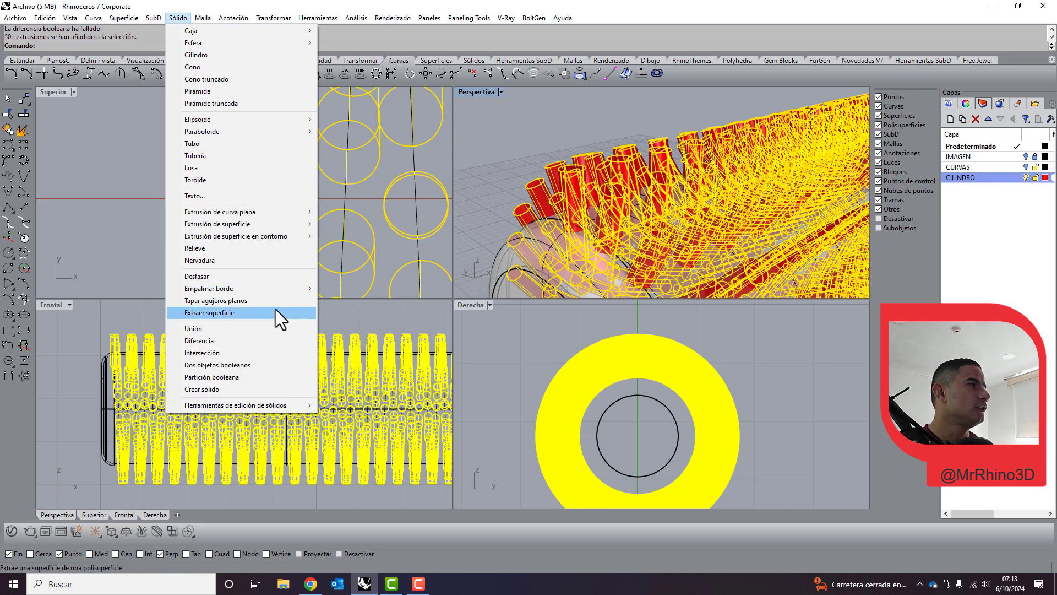
left_click(275, 304)
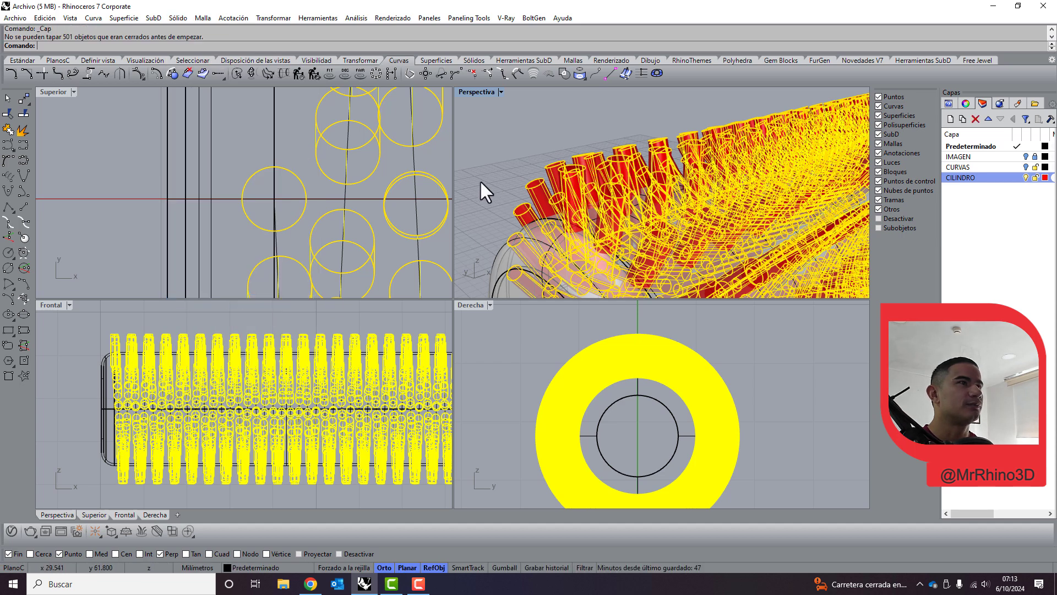
left_click(514, 112)
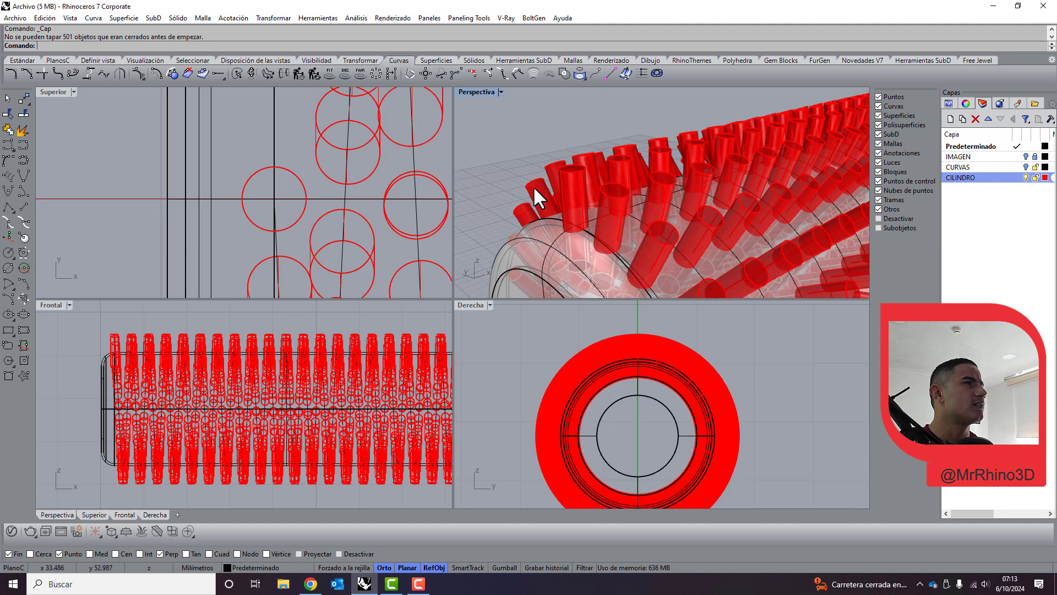
left_click(533, 186)
key("Escape")
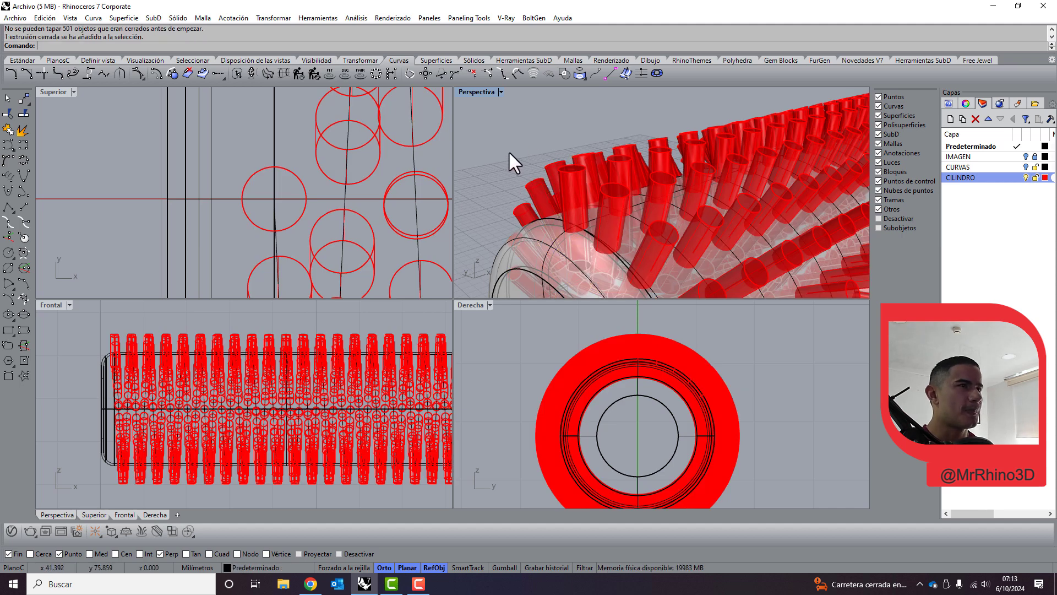
key("ctrl+z")
left_click(565, 179)
Cap the open ends of the single pin and reselect it.
scroll(563, 163, "up", 5)
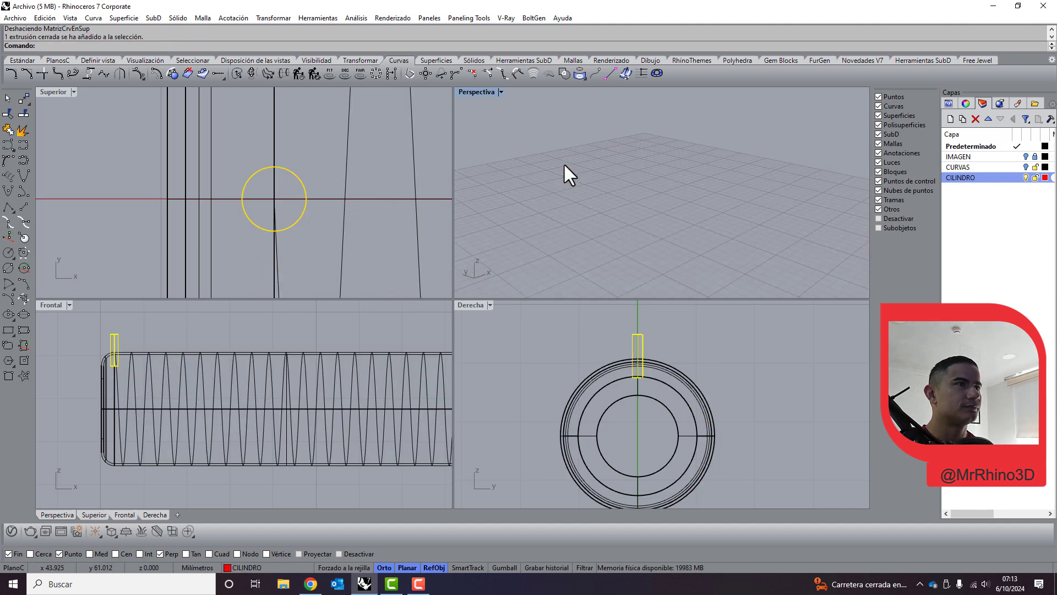
type("cap")
key("Return")
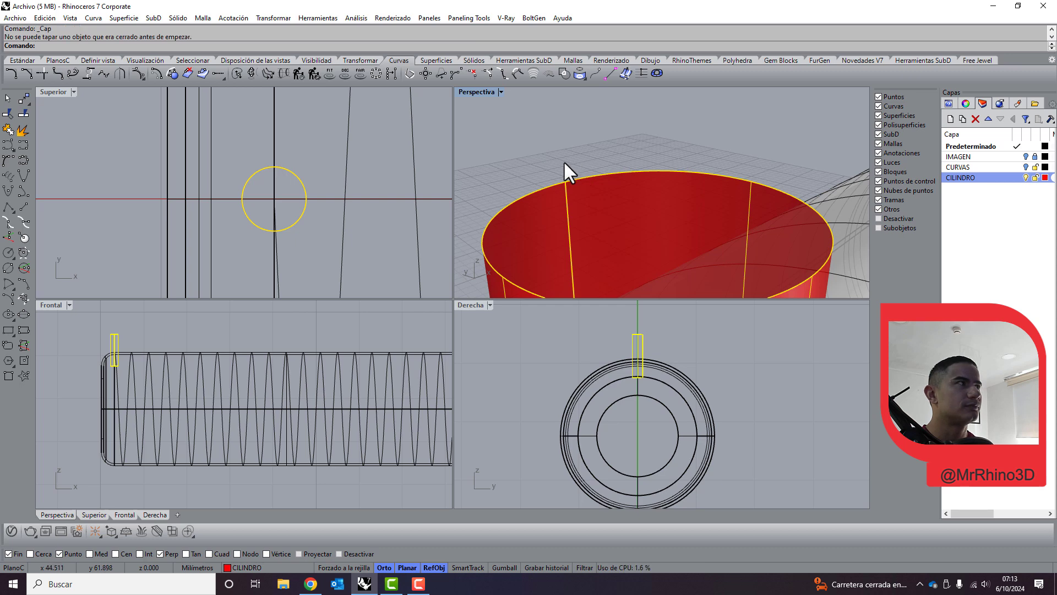
left_click(565, 126)
left_click(639, 227)
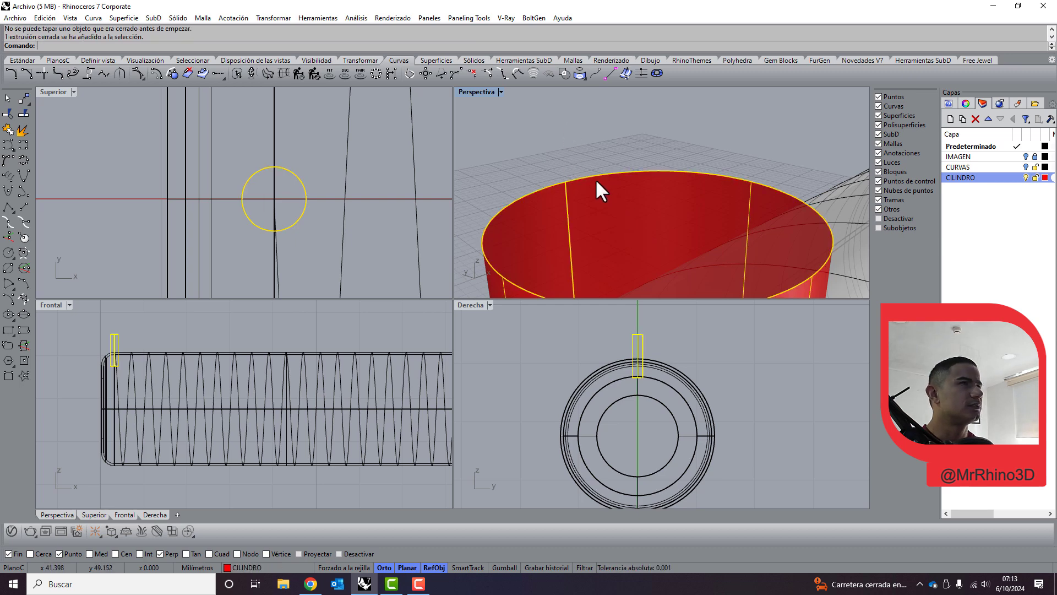
Explode the pin into its separate surfaces.
scroll(595, 176, "down", 5)
scroll(590, 167, "up", 2)
scroll(590, 176, "up", 4)
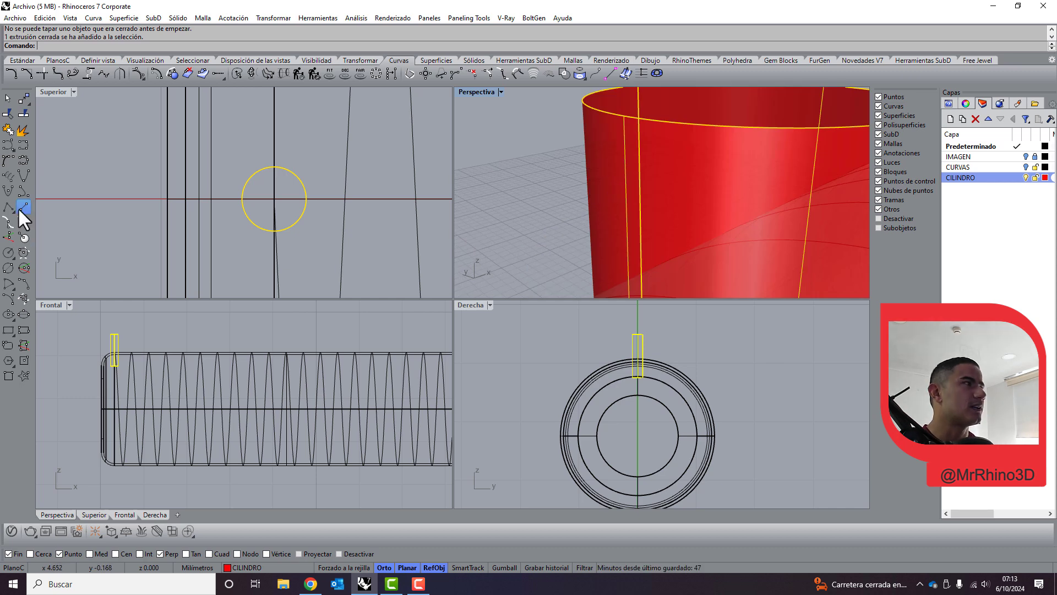
left_click(21, 60)
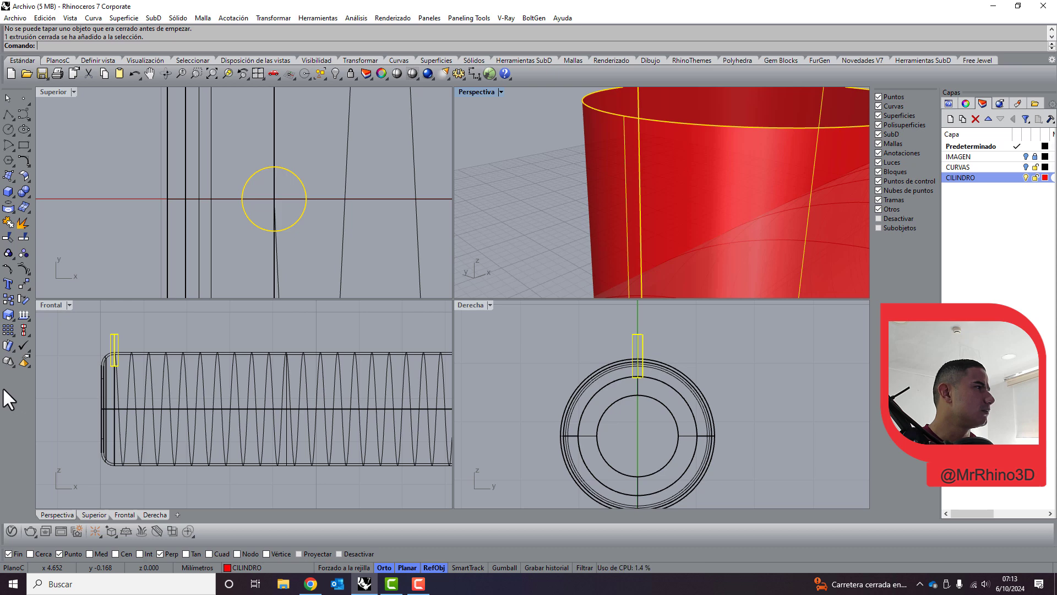
left_click(22, 218)
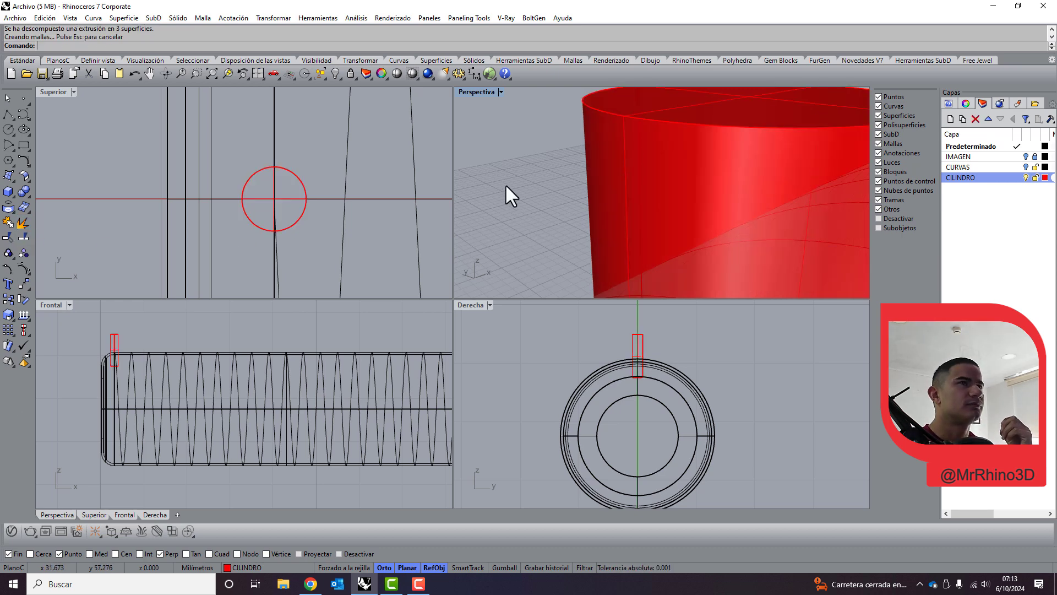
Window-select the pin's surfaces in Top view and boolean-union them into one solid.
scroll(505, 183, "down", 5)
scroll(515, 158, "down", 3)
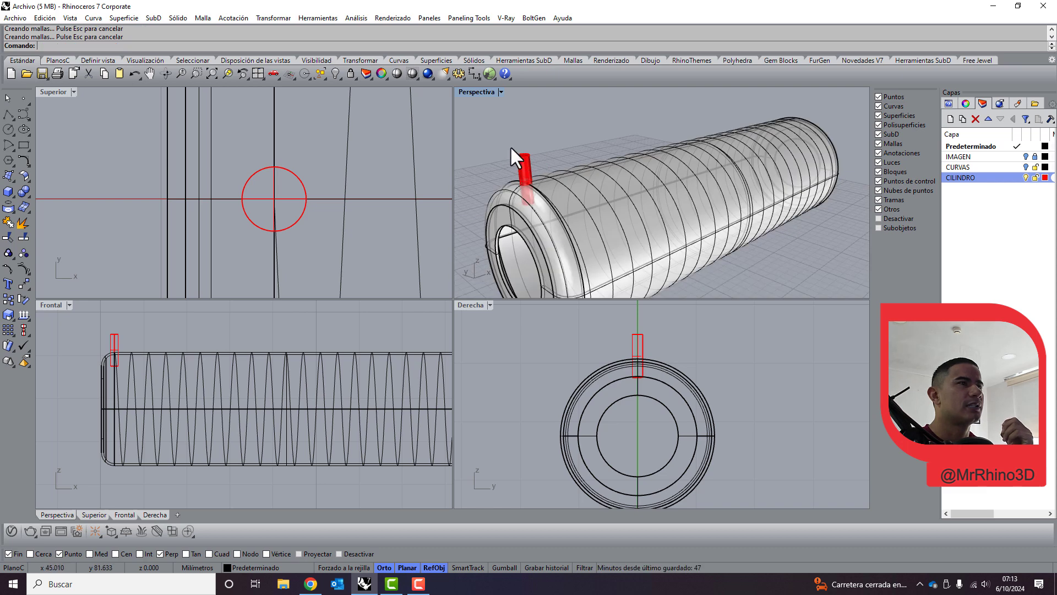
scroll(513, 161, "up", 3)
left_click_drag(231, 145, 317, 242)
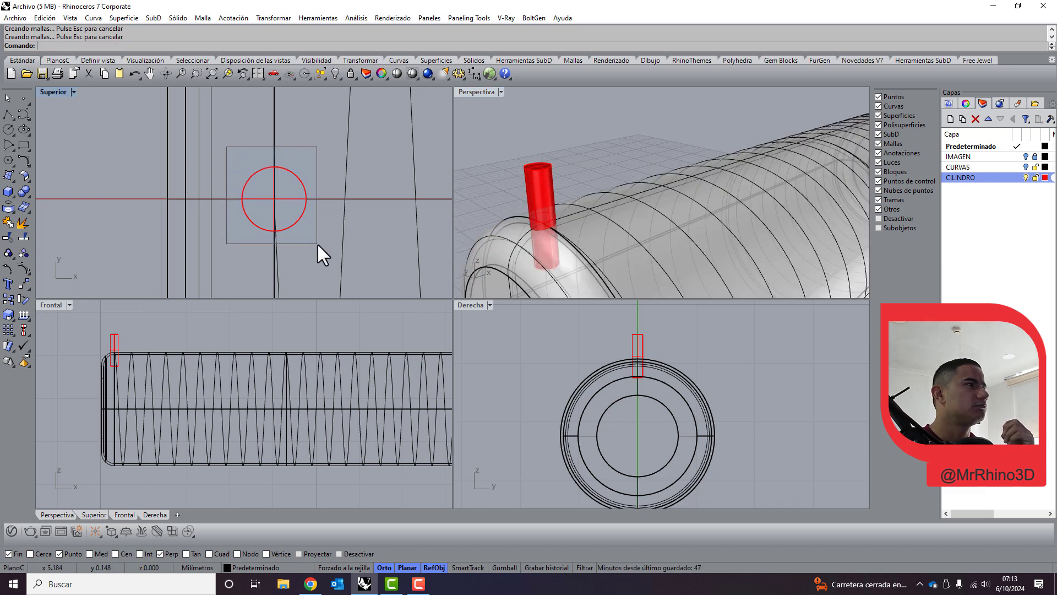
left_click(178, 18)
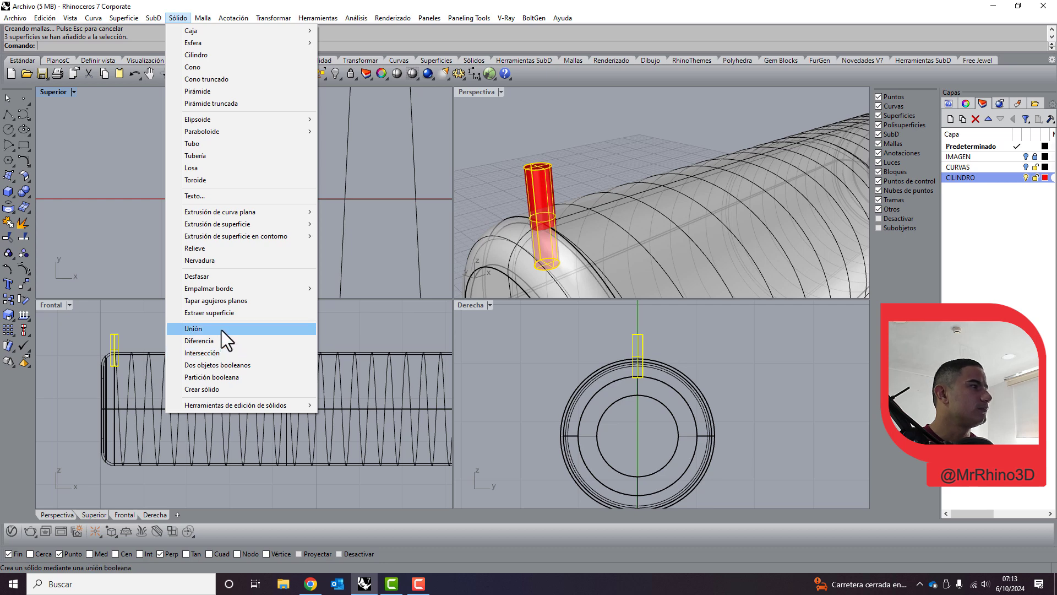
left_click(286, 329)
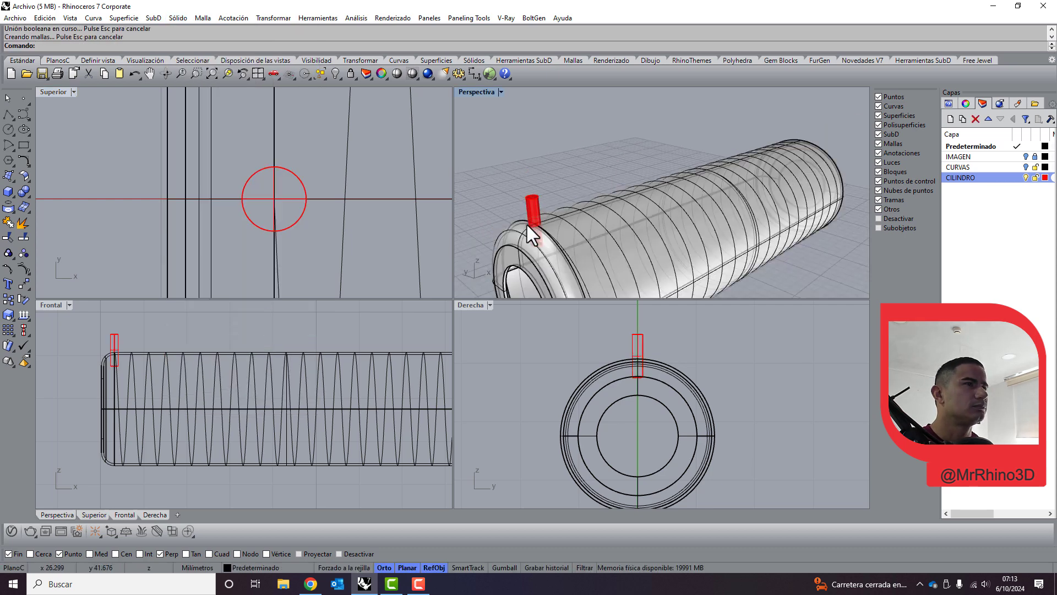
right_click_drag(527, 235, 530, 200)
Start Array along curve on surface and pick the red pin.
middle_click(396, 51)
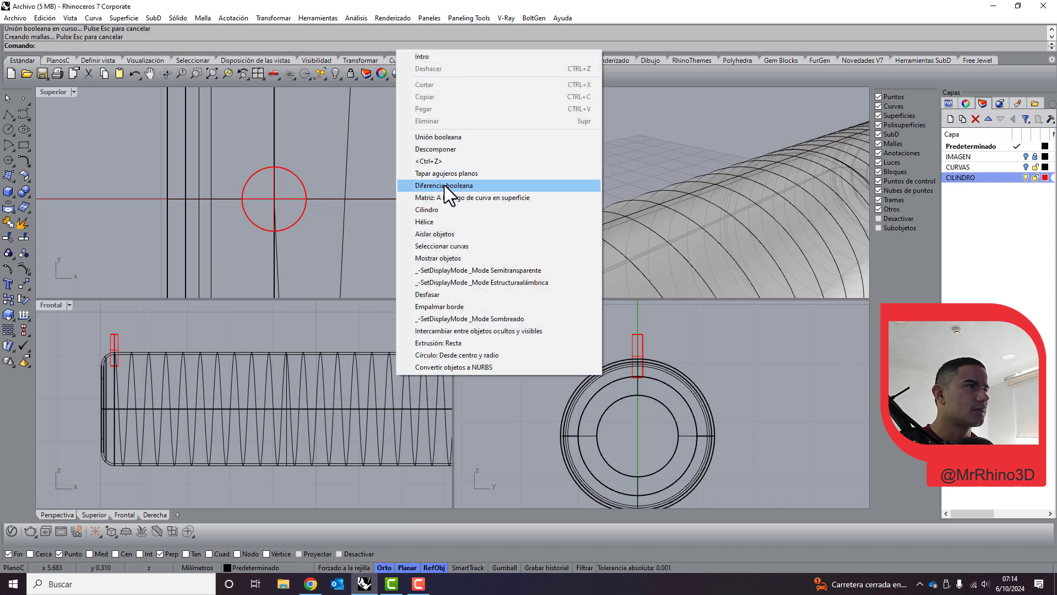
left_click(467, 197)
left_click(536, 185)
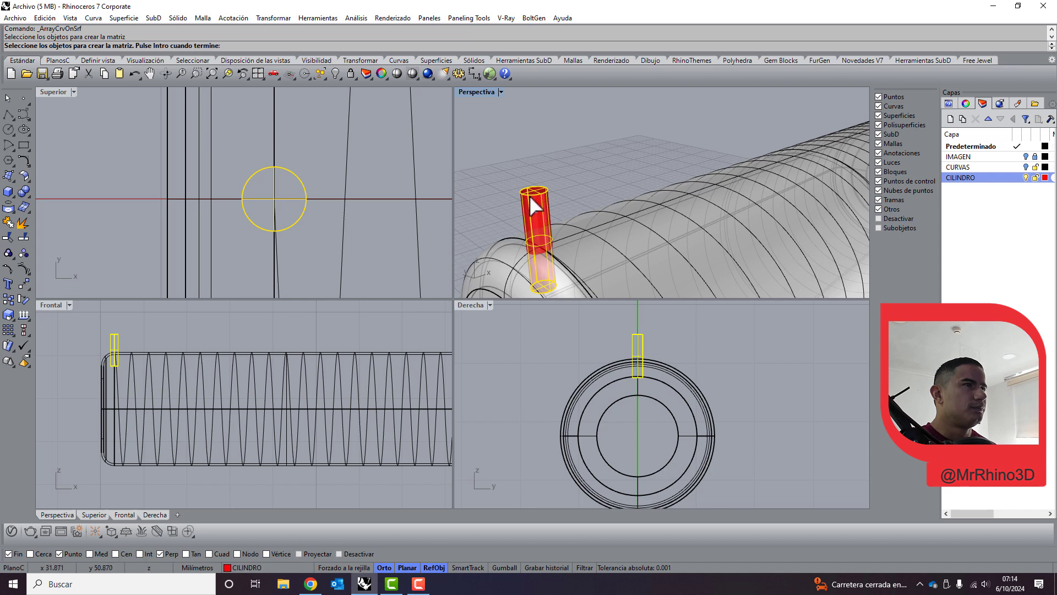
Array the pin from its circle centre along the helix on the tube, divided into 500 copies.
key("Return")
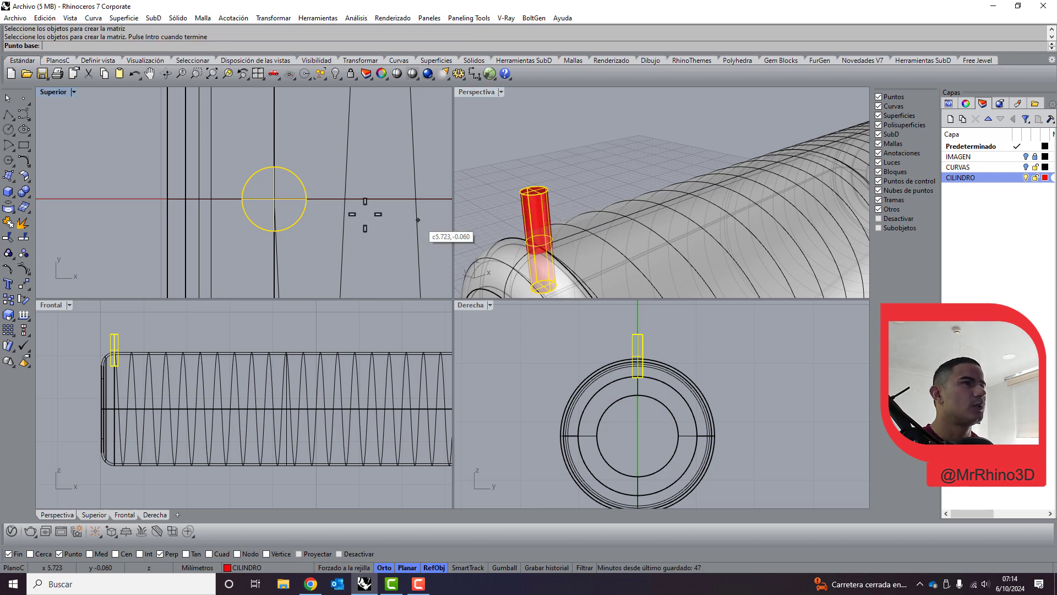
left_click(273, 198)
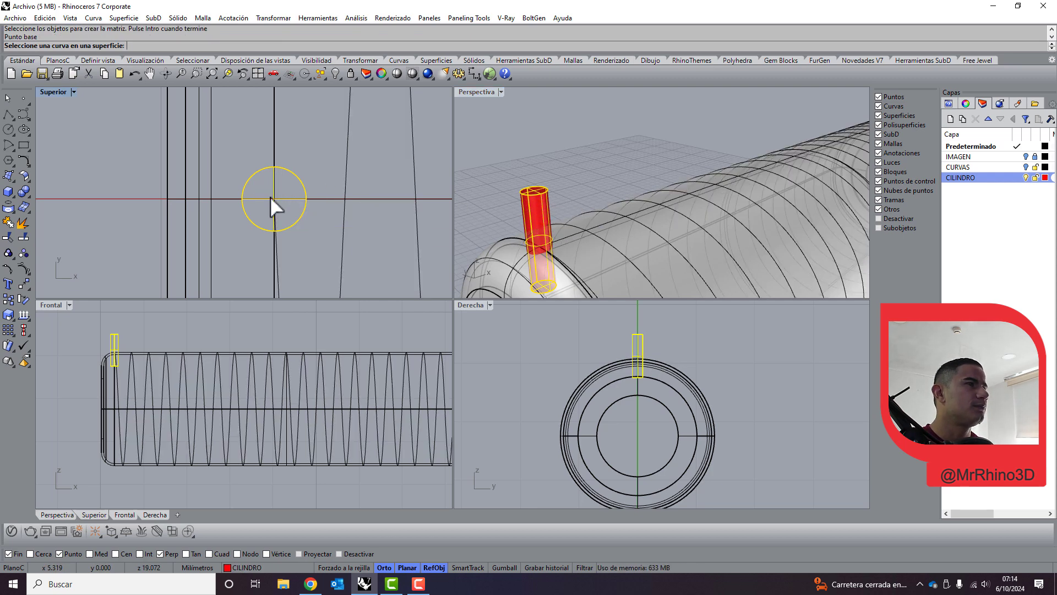
left_click(576, 224)
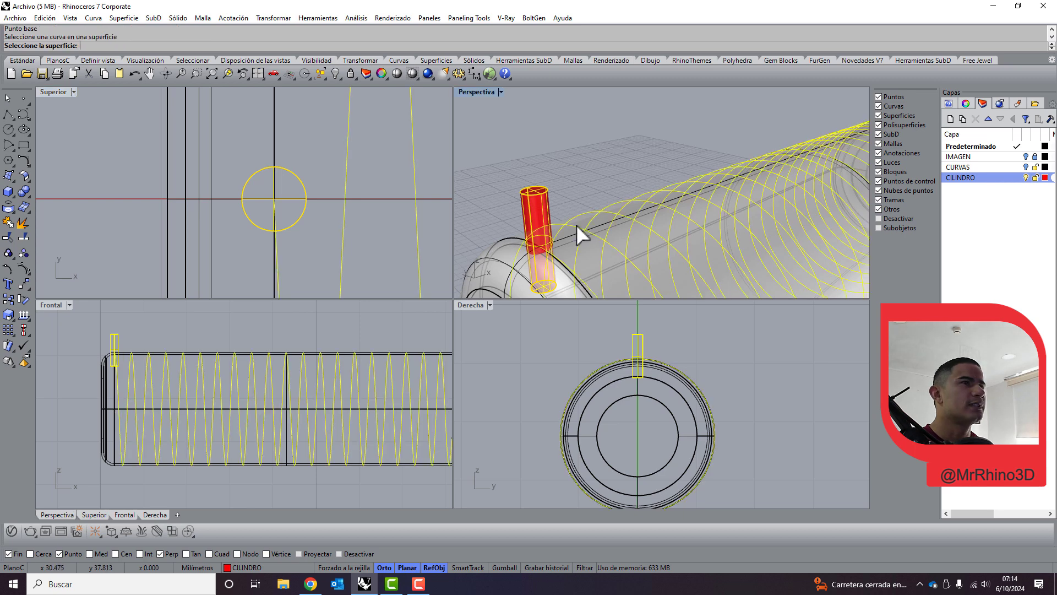
left_click(575, 218)
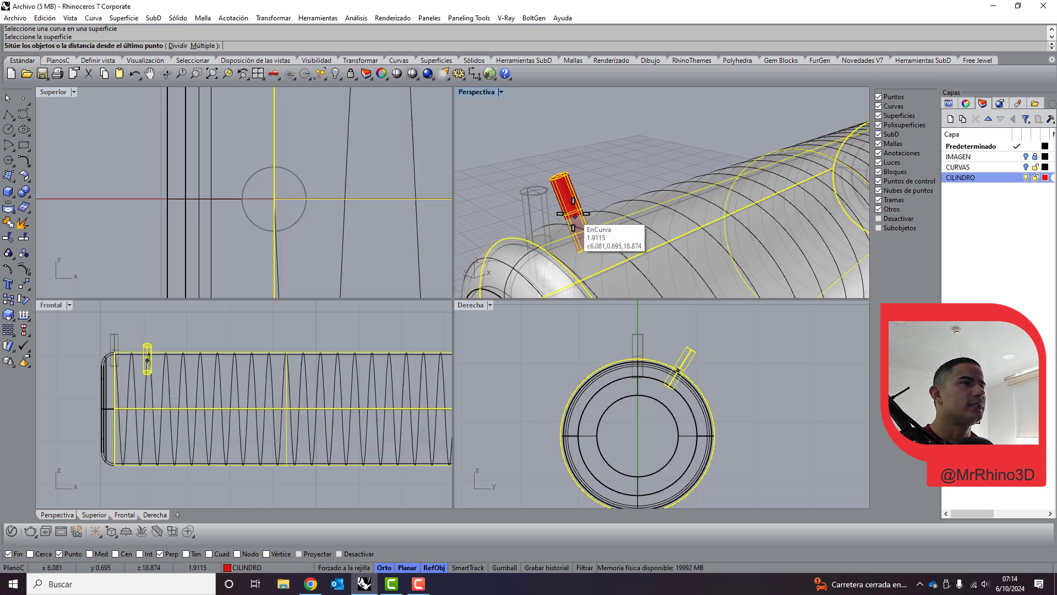
left_click(178, 46)
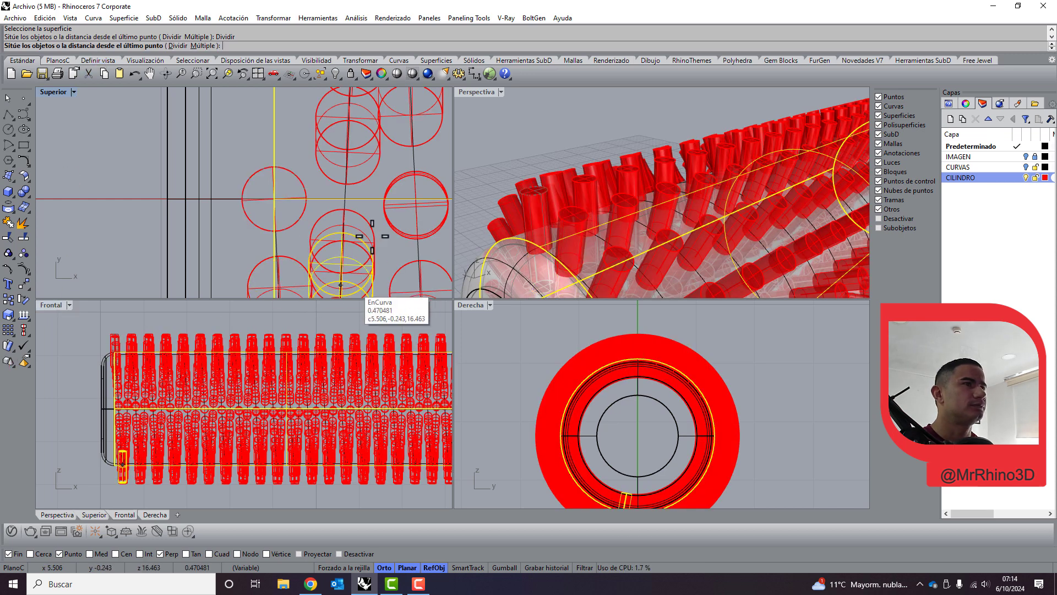
key("Return")
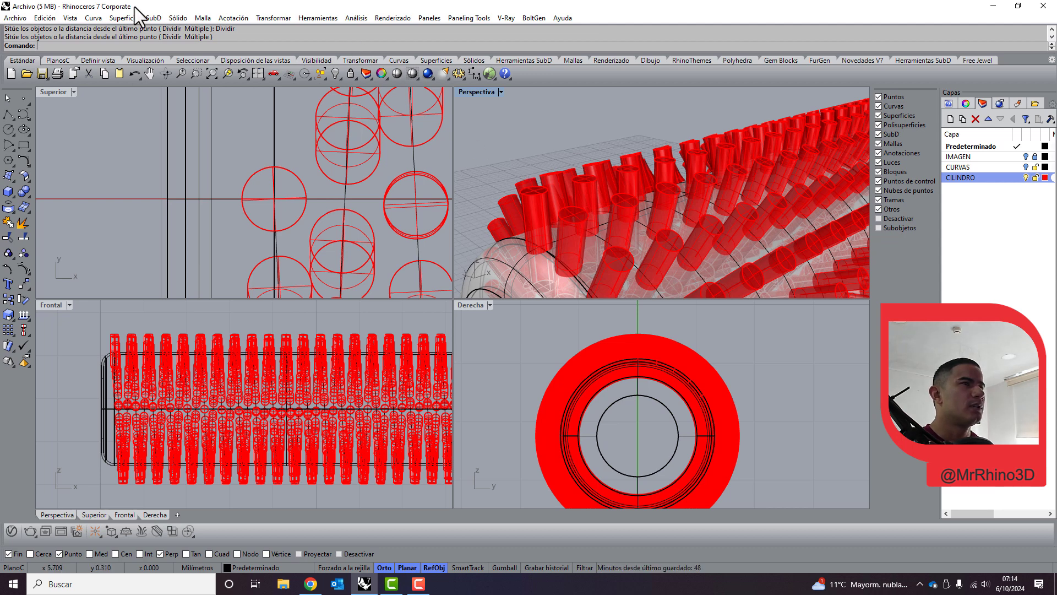
left_click(178, 19)
Boolean-difference one pin polysurface out of the tube.
left_click(239, 341)
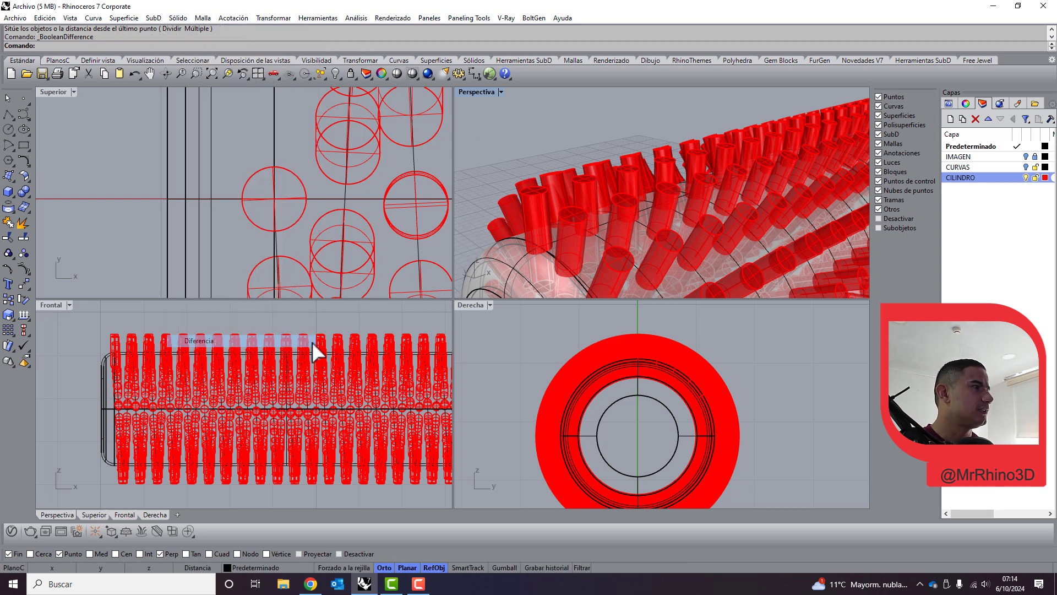
left_click(471, 265)
key("Return")
left_click(536, 196)
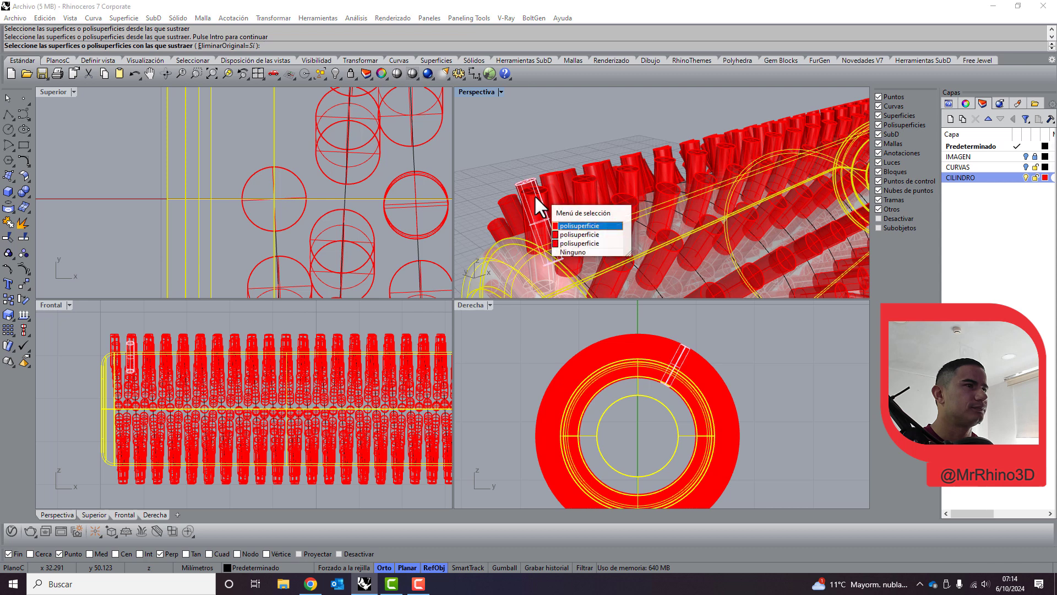
key("Return")
key("Return")
Inspect the pin-covered tube, then select the tube for another boolean difference.
scroll(542, 165, "down", 3)
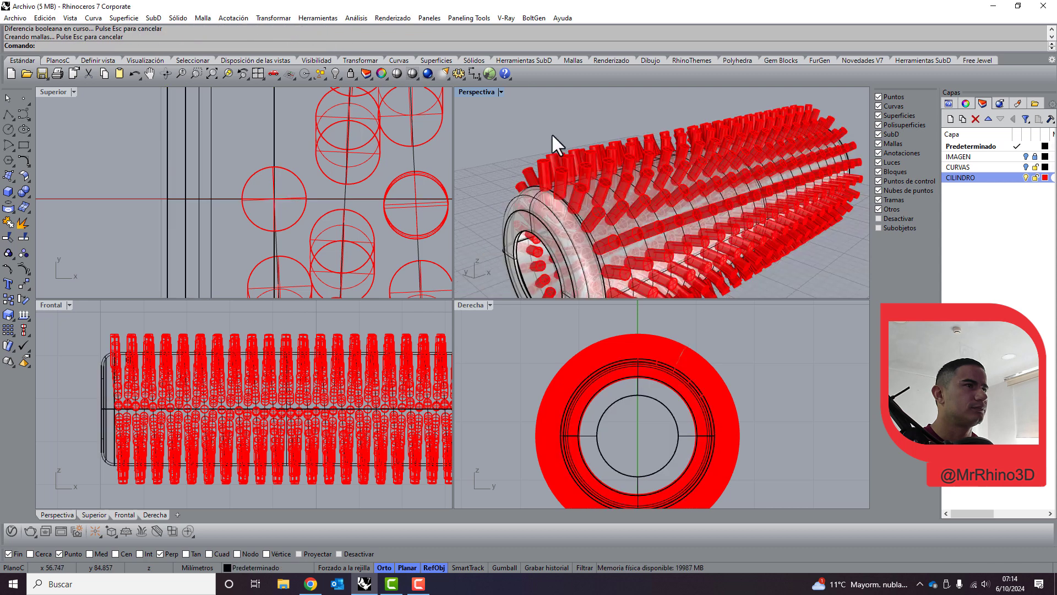
right_click_drag(551, 141, 553, 192)
scroll(716, 210, "up", 2)
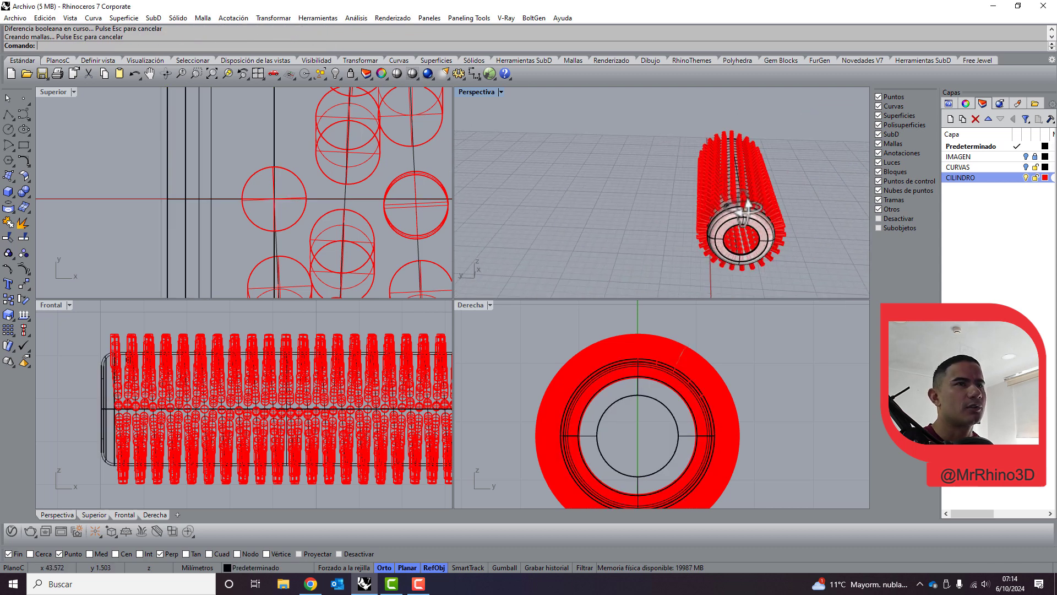
scroll(791, 190, "up", 2)
scroll(794, 186, "up", 2)
scroll(782, 218, "up", 2)
scroll(781, 218, "up", 1)
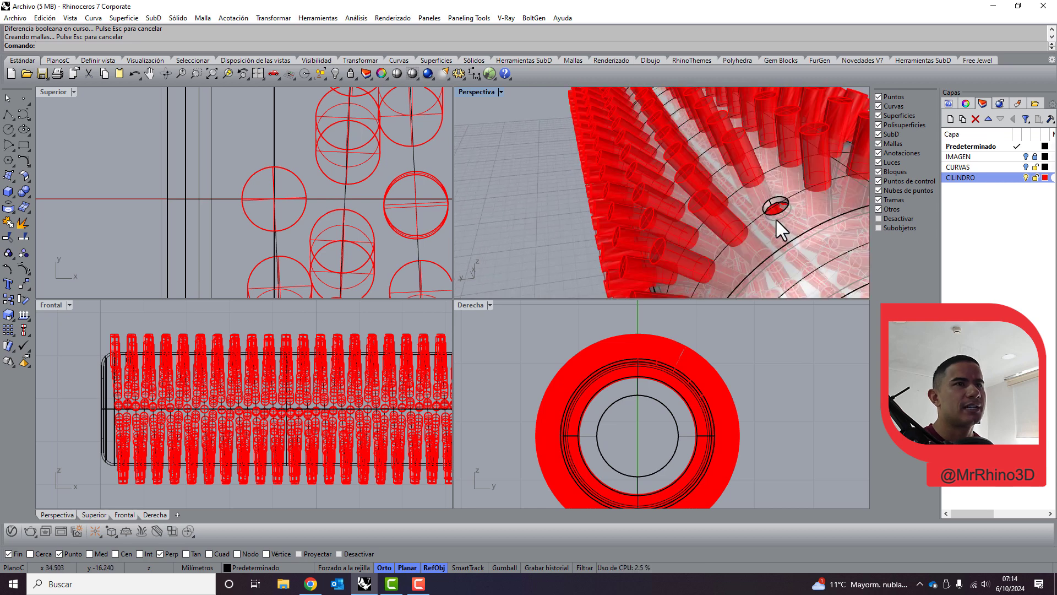
scroll(776, 219, "up", 3)
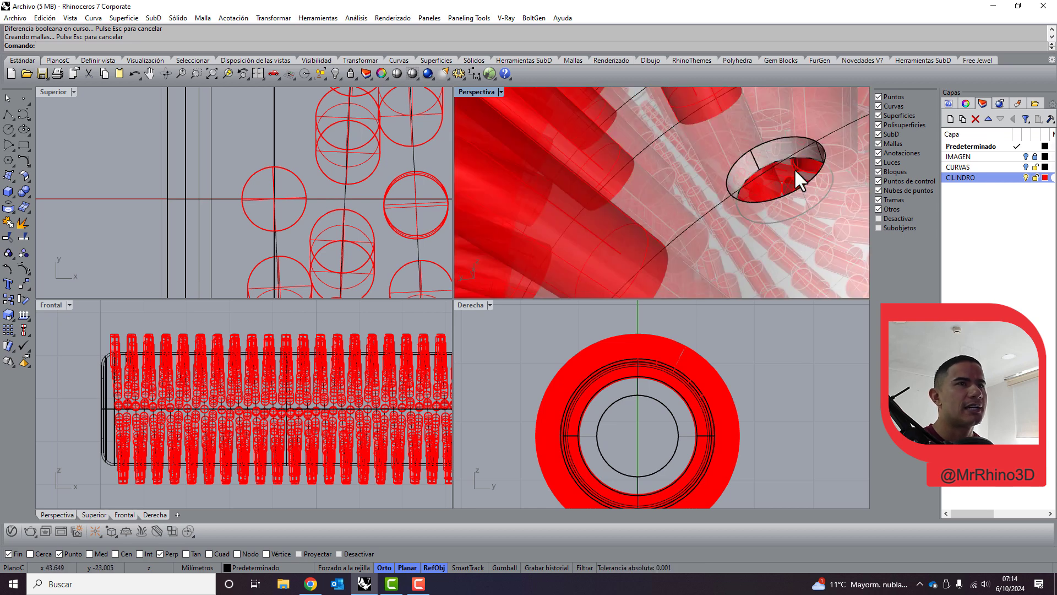
scroll(716, 181, "down", 5)
scroll(705, 193, "down", 3)
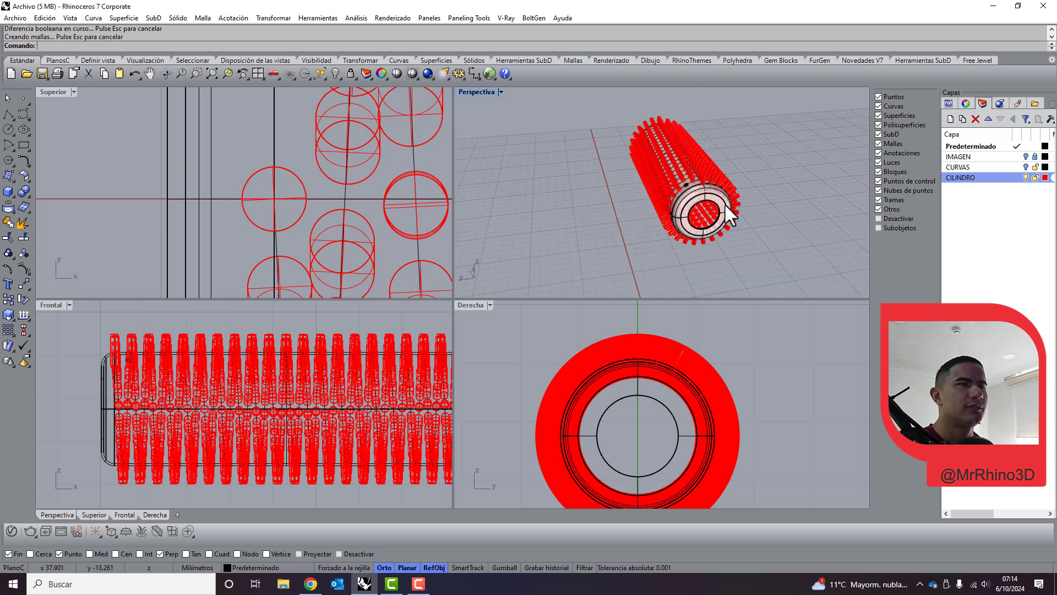
right_click_drag(725, 203, 692, 231)
scroll(666, 242, "up", 2)
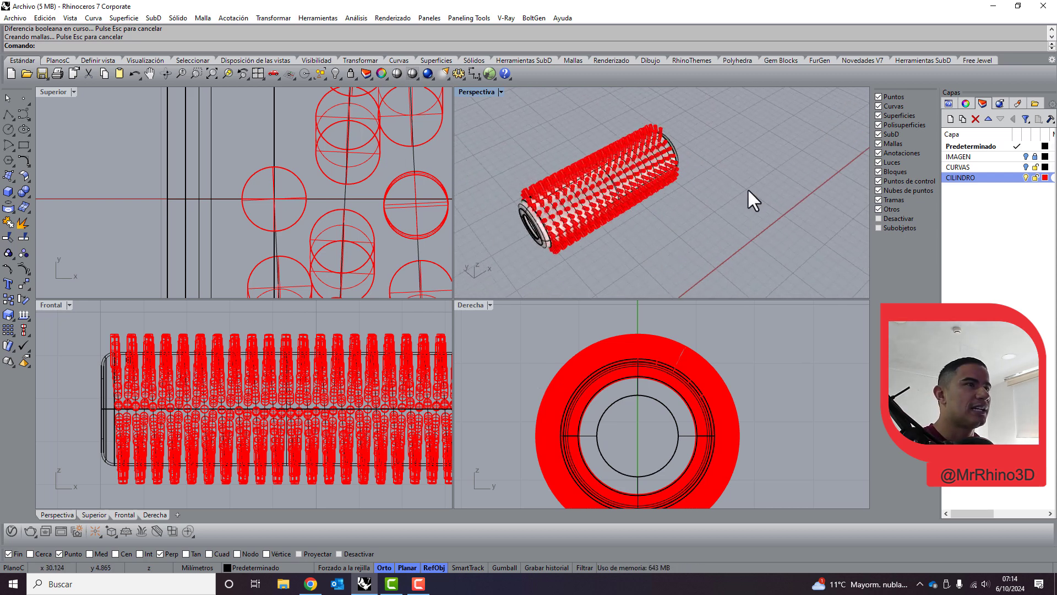
scroll(727, 190, "down", 2)
scroll(633, 220, "up", 2)
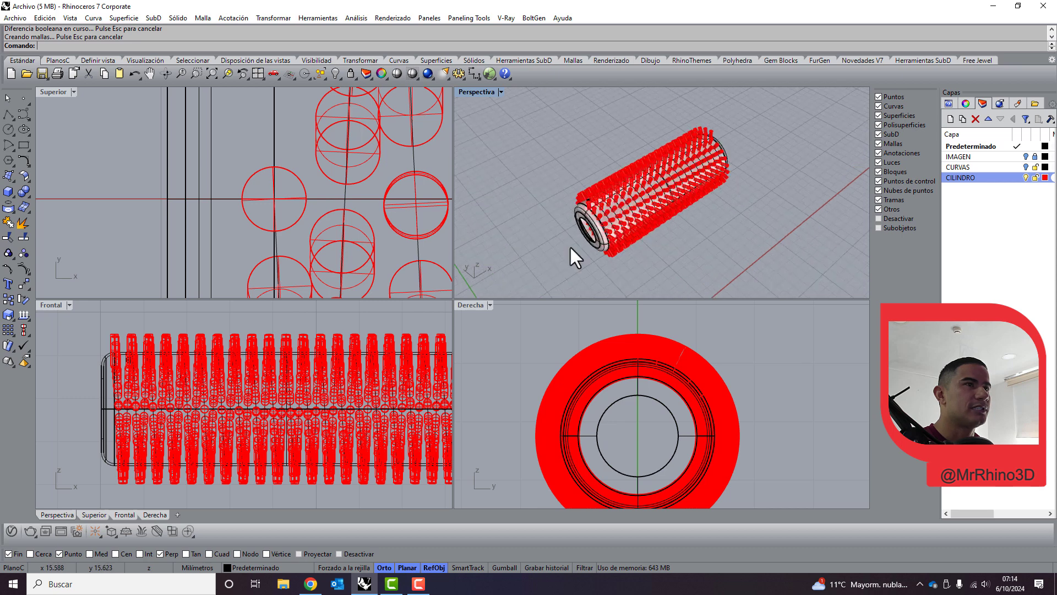
left_click(612, 408)
key("Return")
Subtract the window-selected top row of pins from the tube and inspect the holes.
left_click_drag(361, 340, 148, 343)
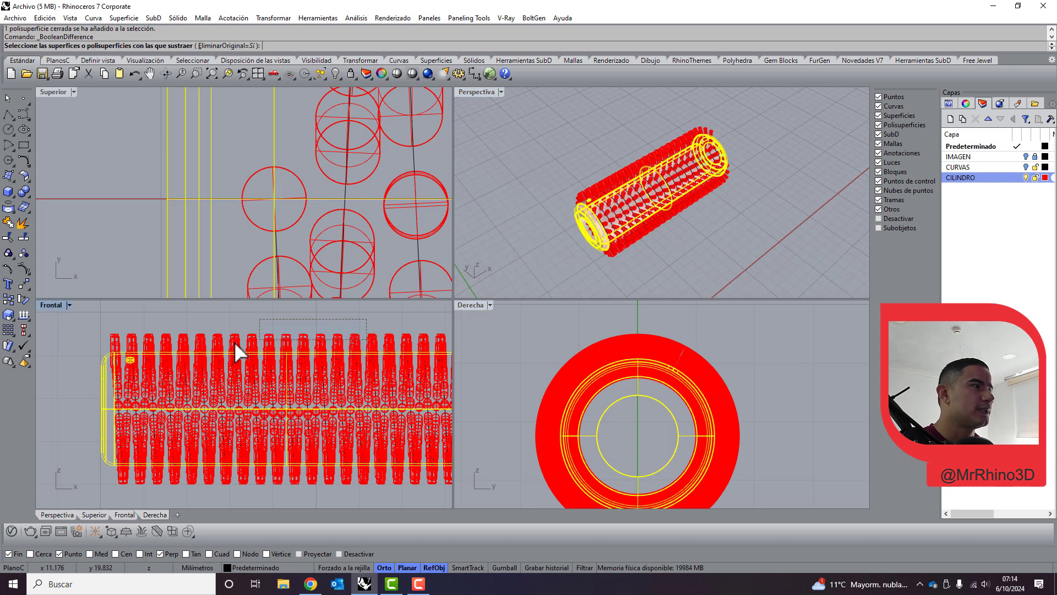
key("Return")
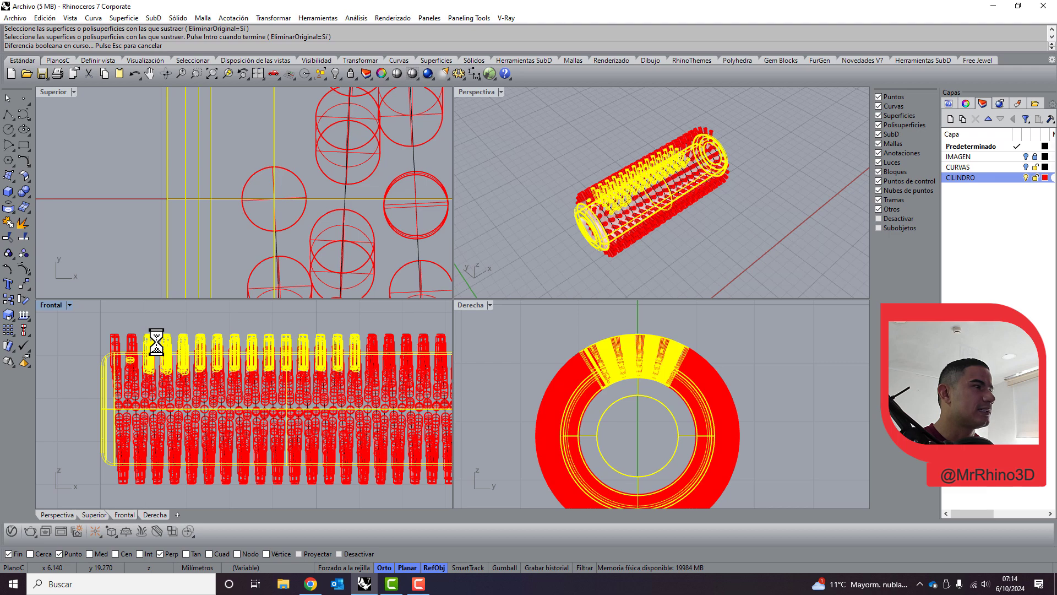
left_click(540, 180)
scroll(616, 172, "up", 3)
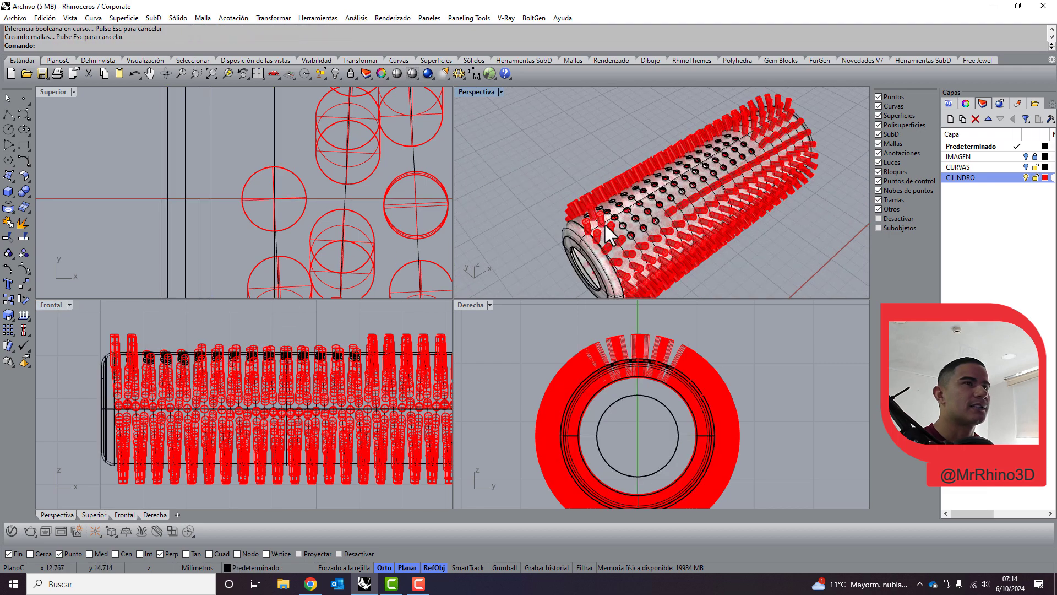
mouse_move(605, 223)
right_mouse_down()
mouse_move(642, 250)
mouse_move(552, 248)
right_mouse_up()
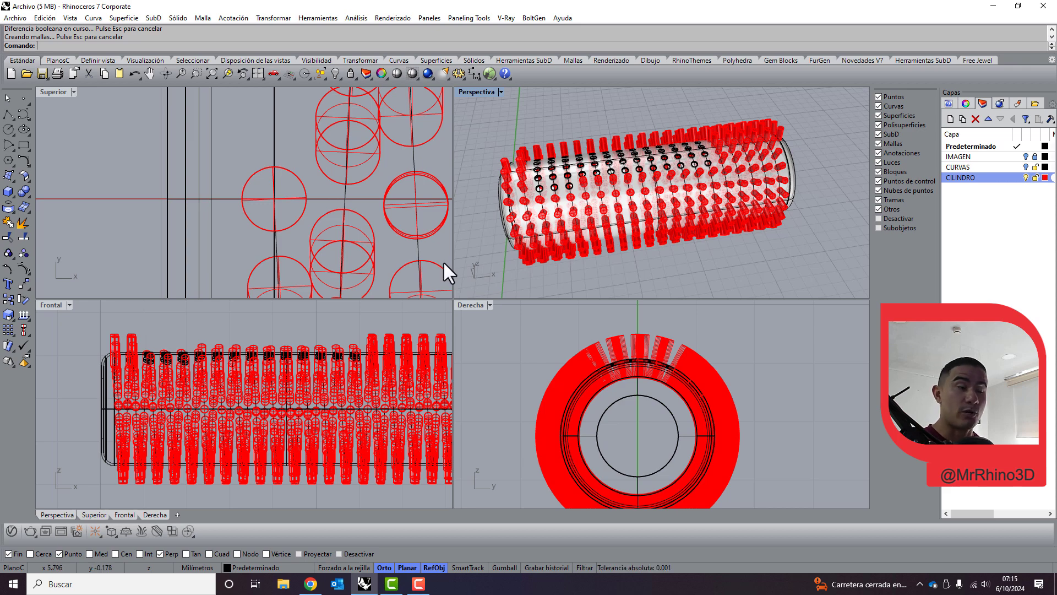
left_click(311, 585)
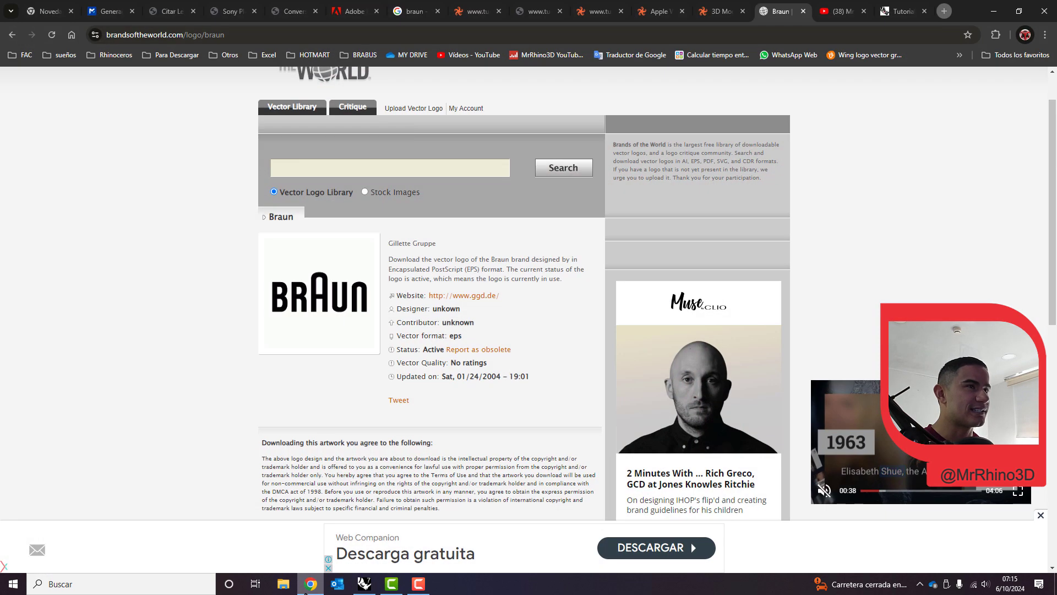
left_click(890, 2)
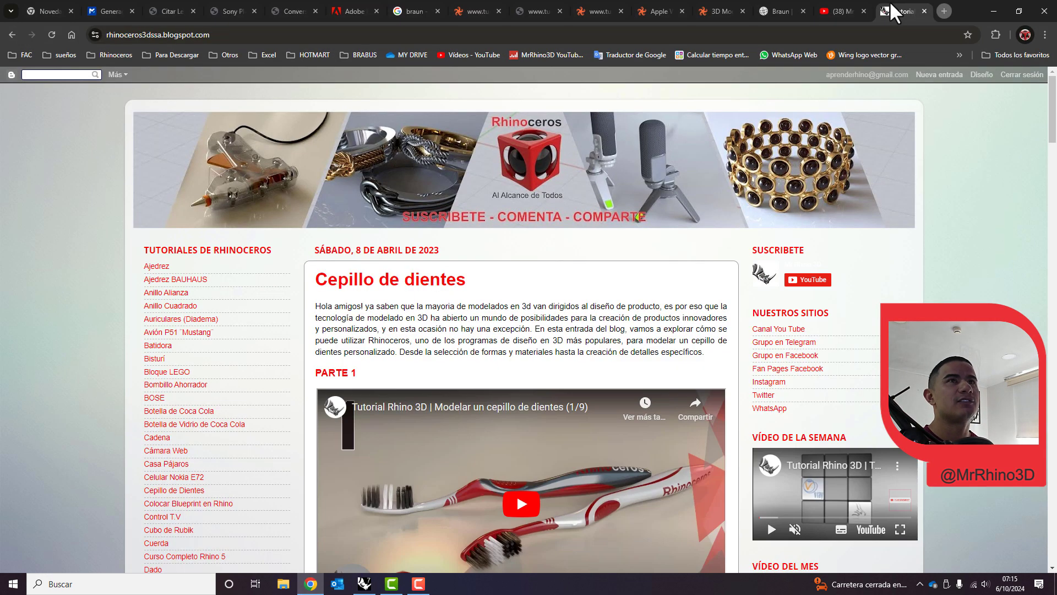
left_click(841, 10)
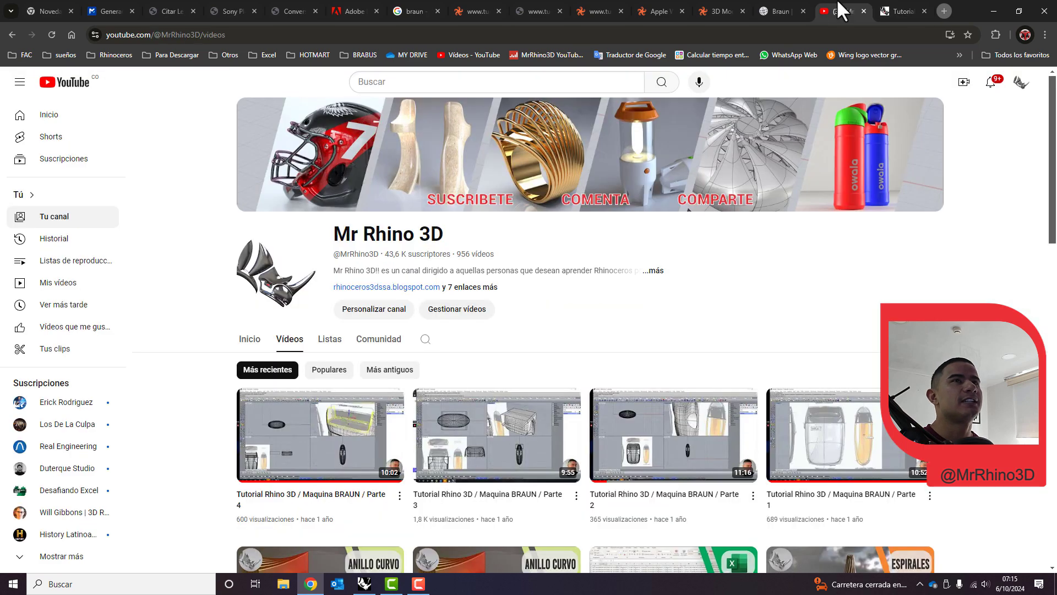
left_click(898, 8)
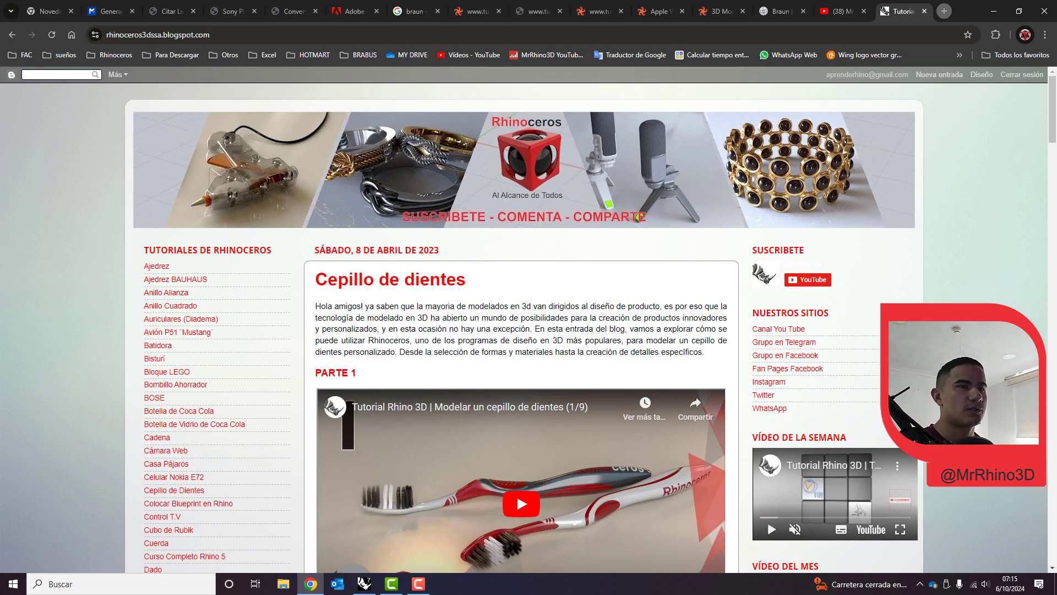
scroll(521, 319, "down", 5)
scroll(521, 319, "down", 5)
scroll(521, 319, "up", 11)
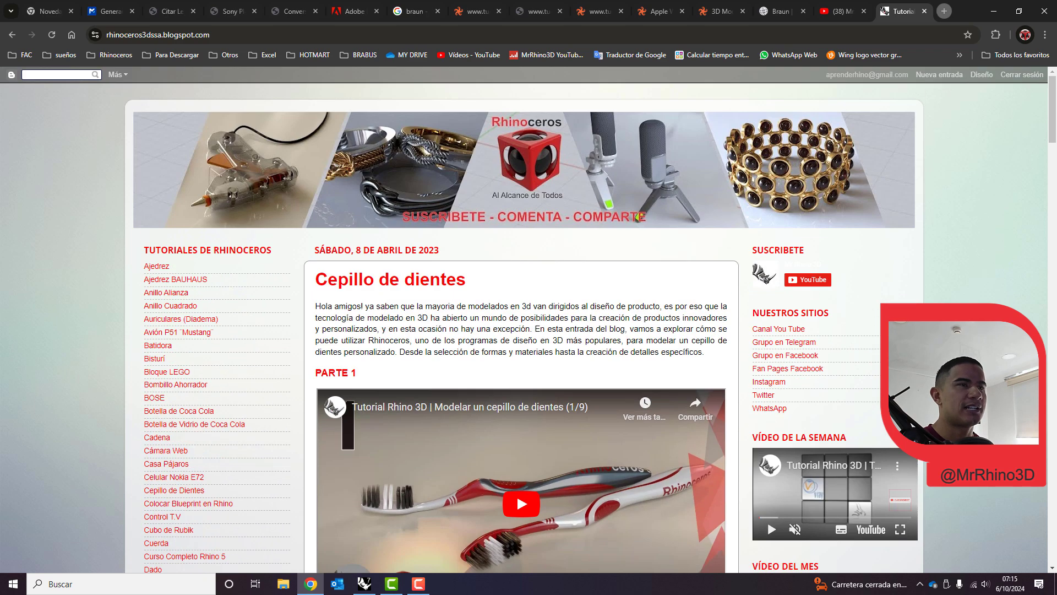
left_click(993, 12)
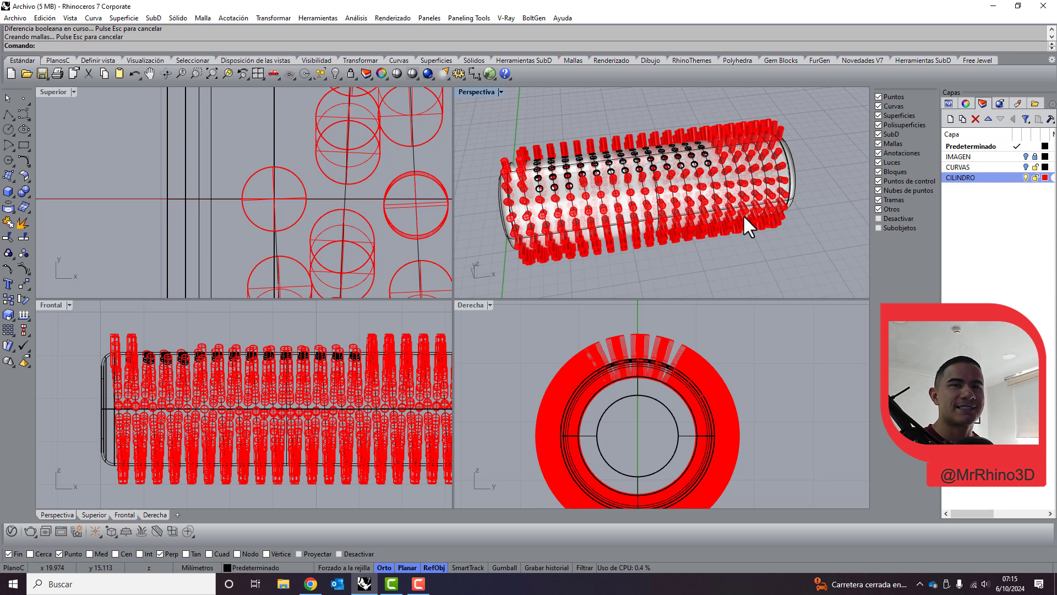